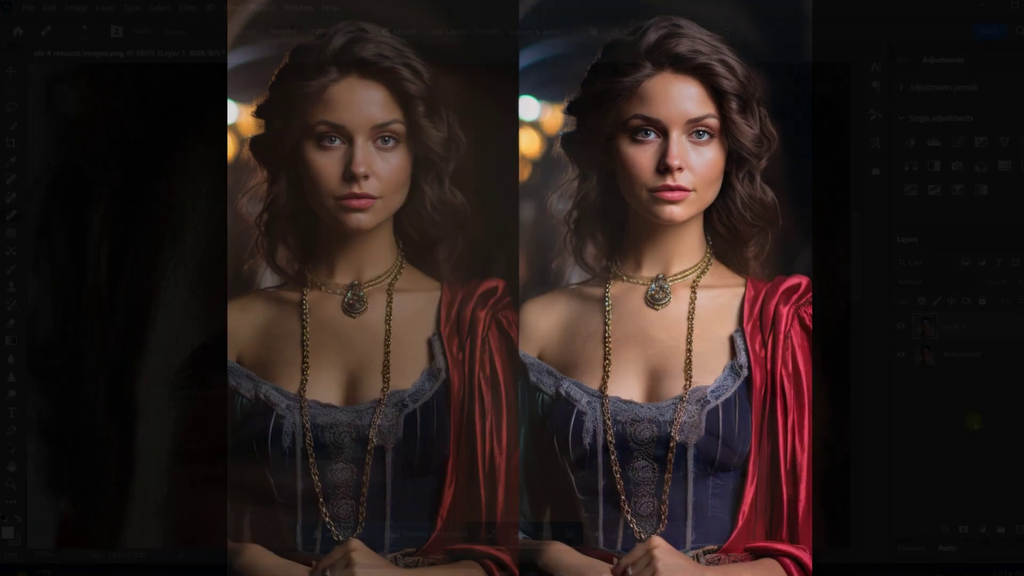
key(ctrl+j)
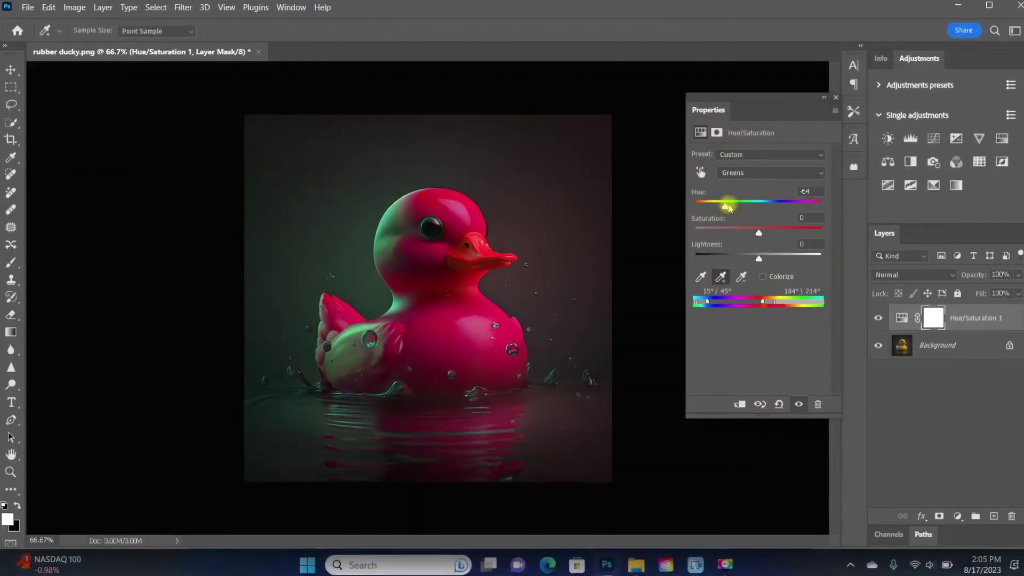
Shift the hue of the Greens range in the rubber duck's Hue/Saturation adjustment
drag(722, 201, 754, 206)
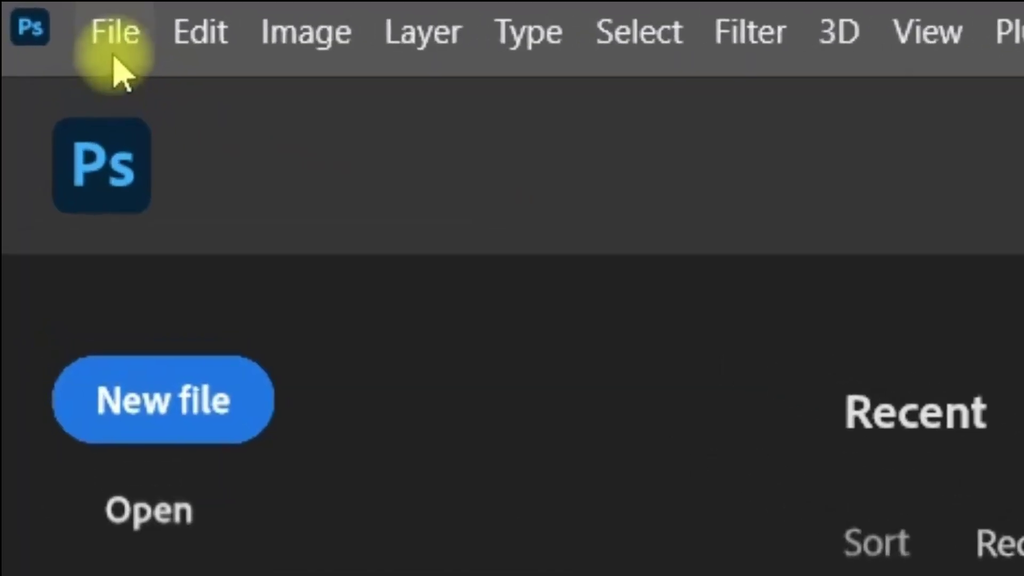
Start a new document and set its size to 8 inches wide by 10 inches high
click(130, 51)
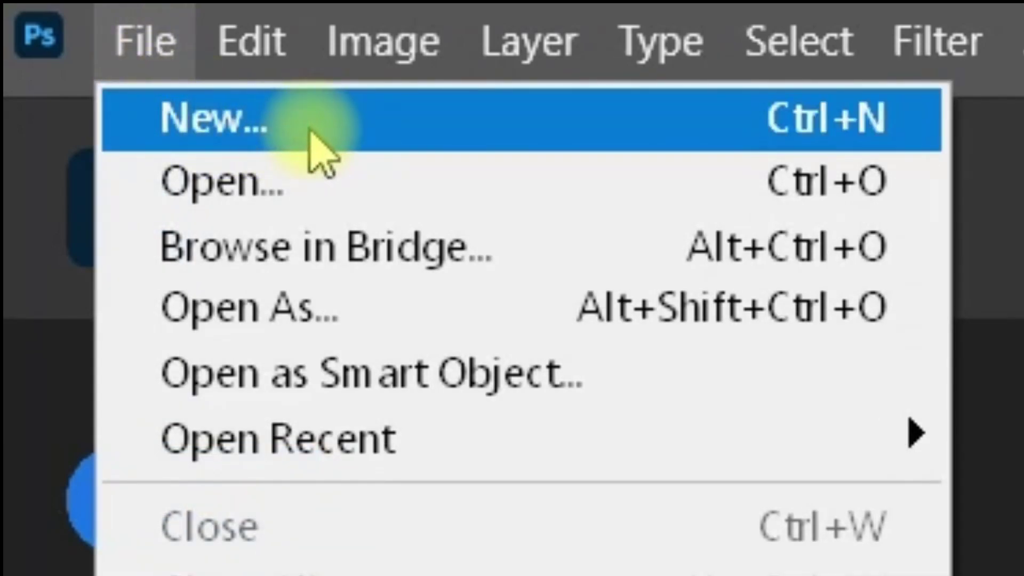
click(310, 133)
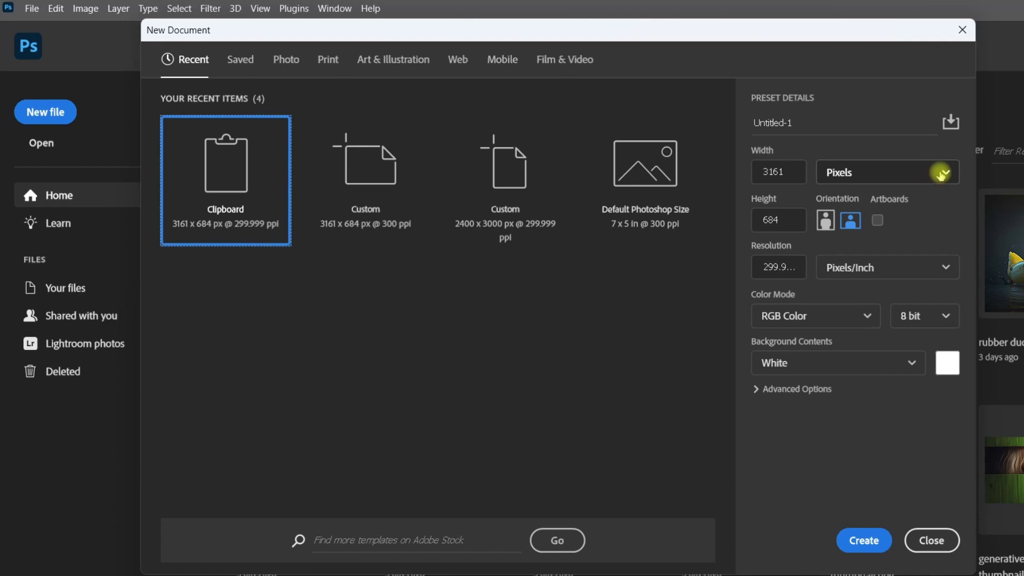
click(941, 174)
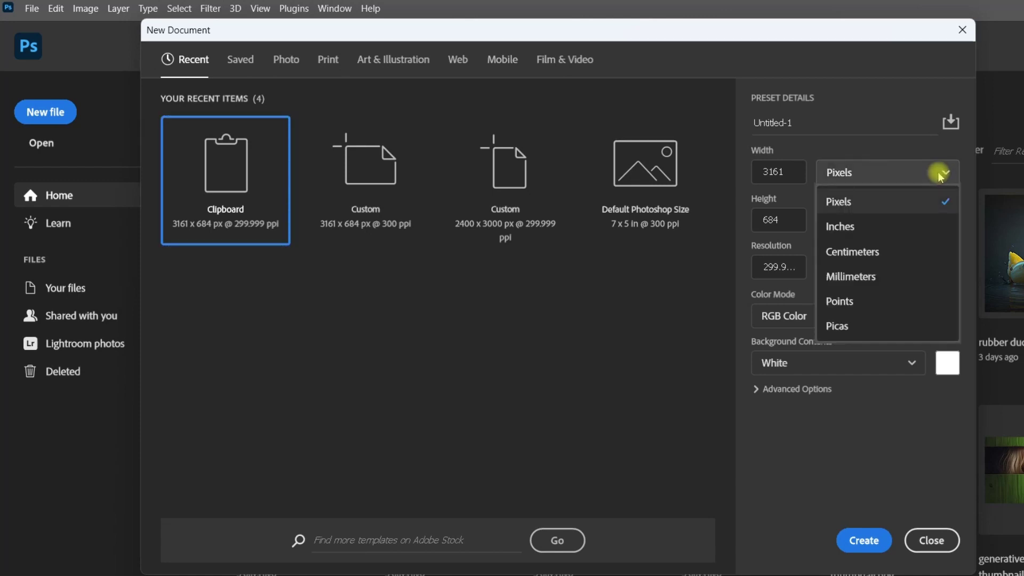
click(905, 237)
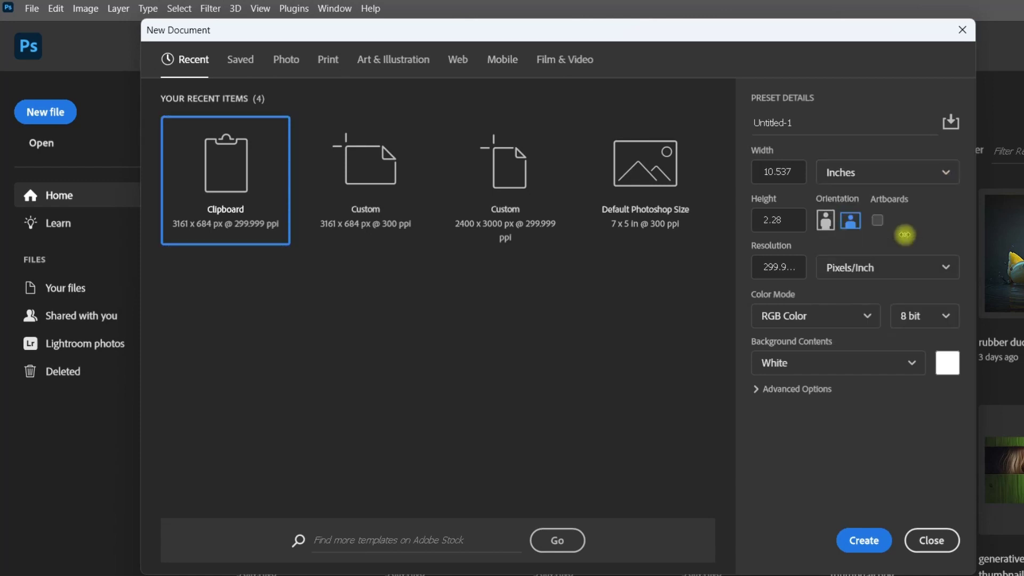
click(783, 168)
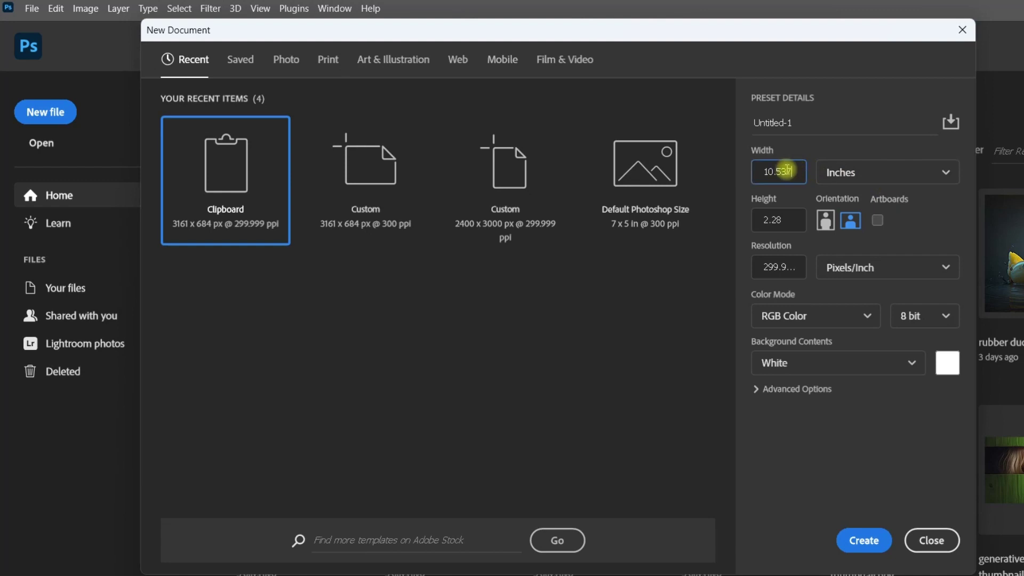
drag(794, 172, 761, 169)
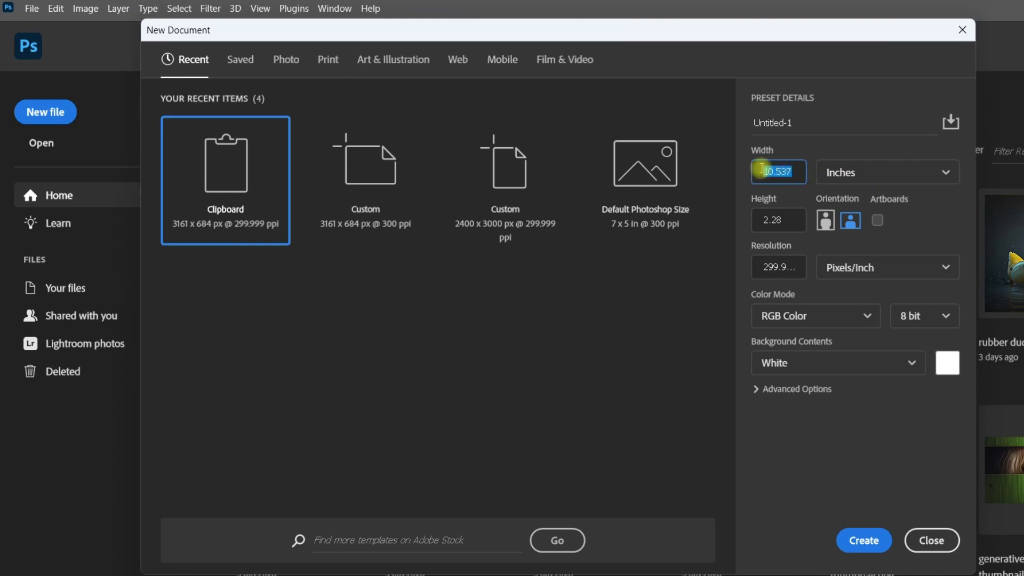
text(8)
drag(784, 219, 762, 219)
text(10)
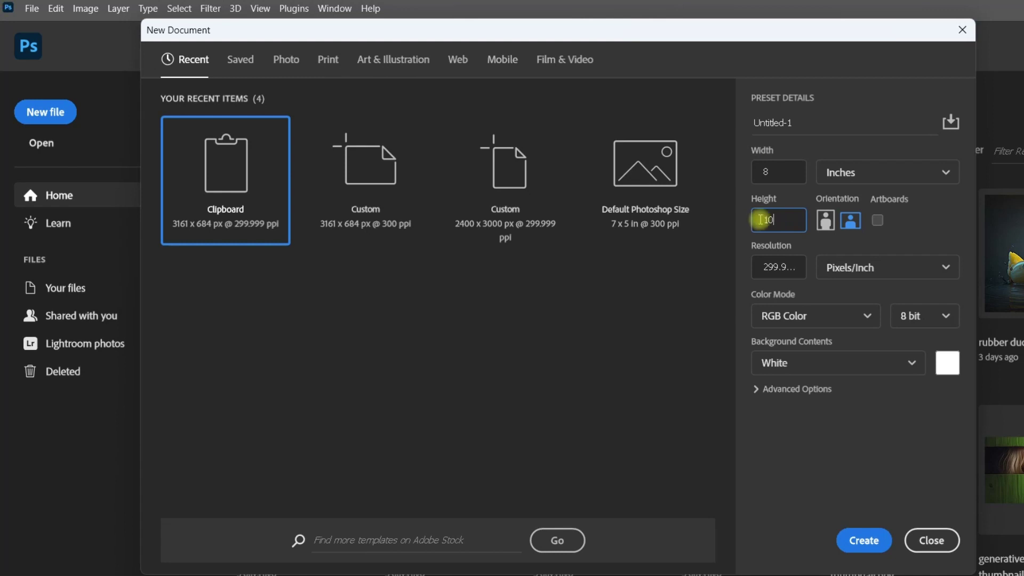
click(897, 408)
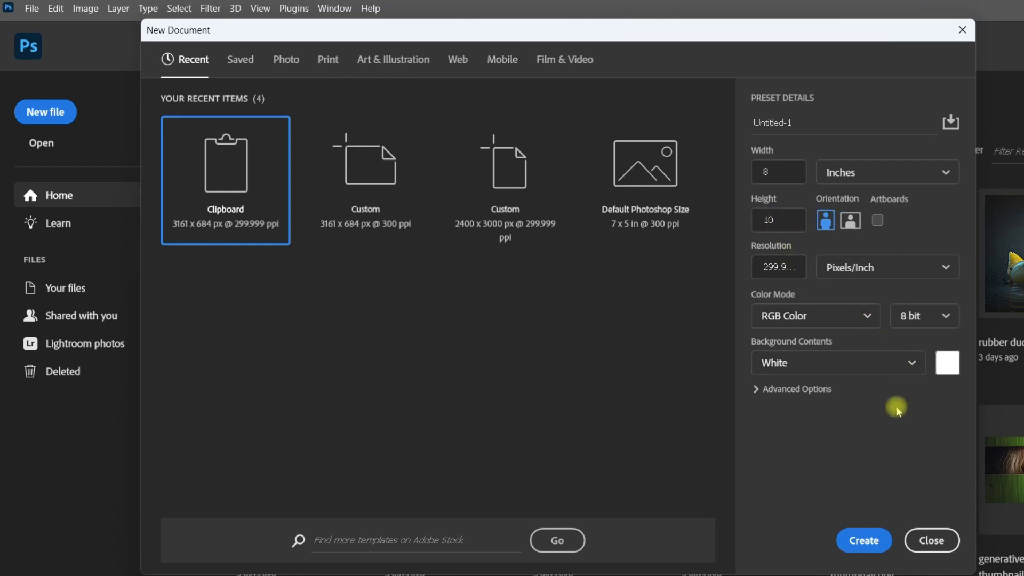
Give the new document transparent background contents and create it with its size in pixels
click(913, 362)
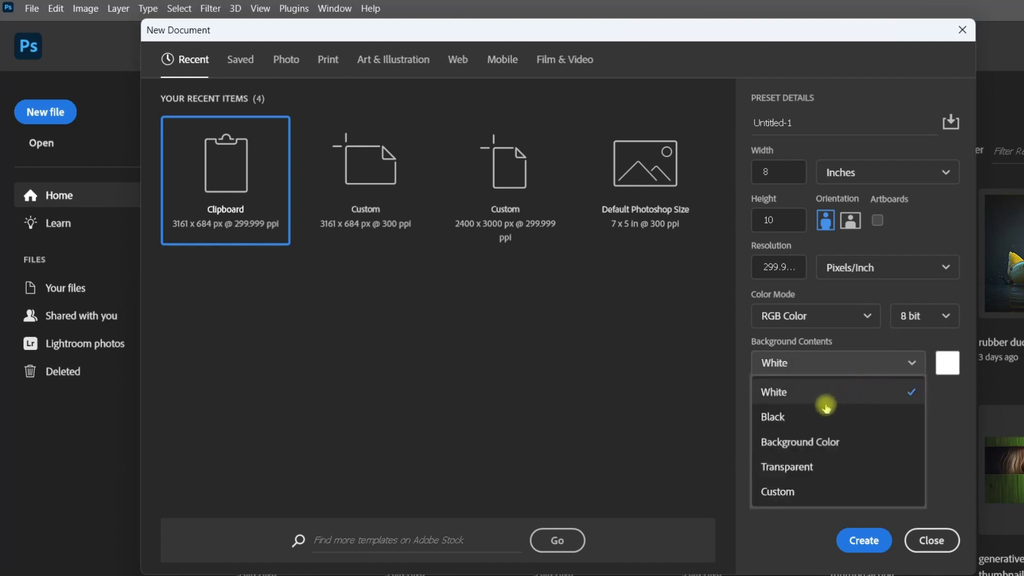
click(789, 468)
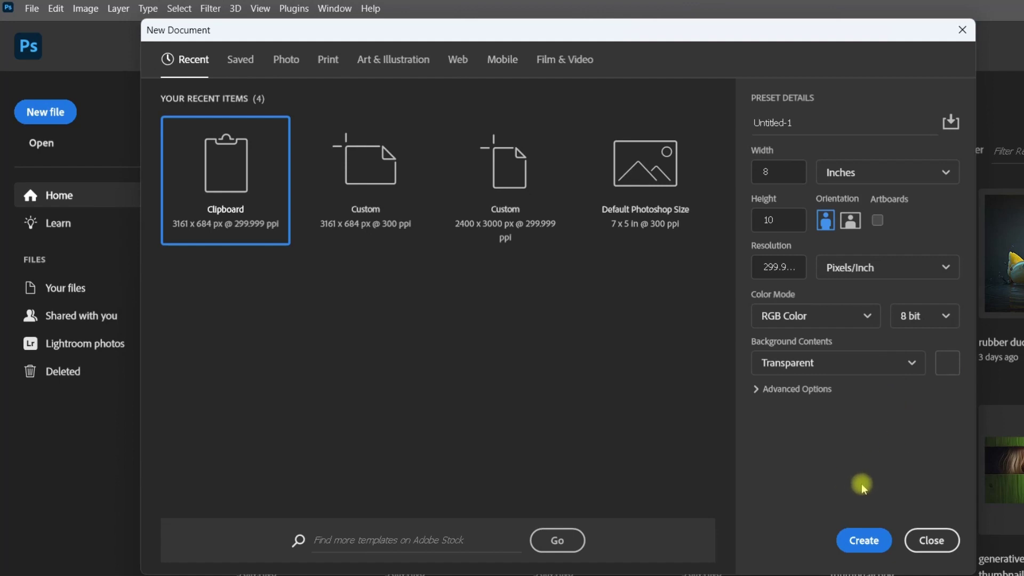
click(931, 171)
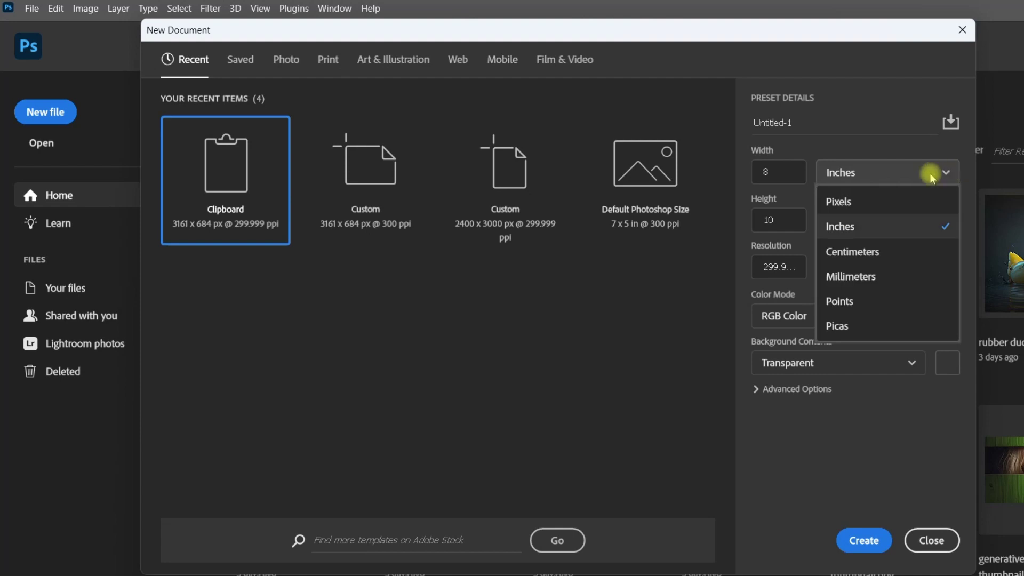
click(906, 201)
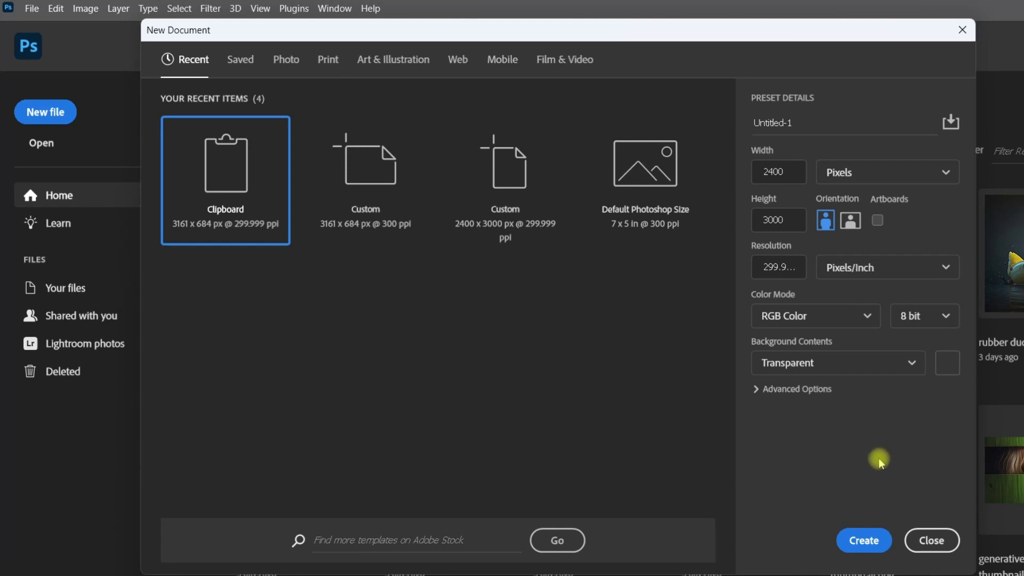
click(875, 541)
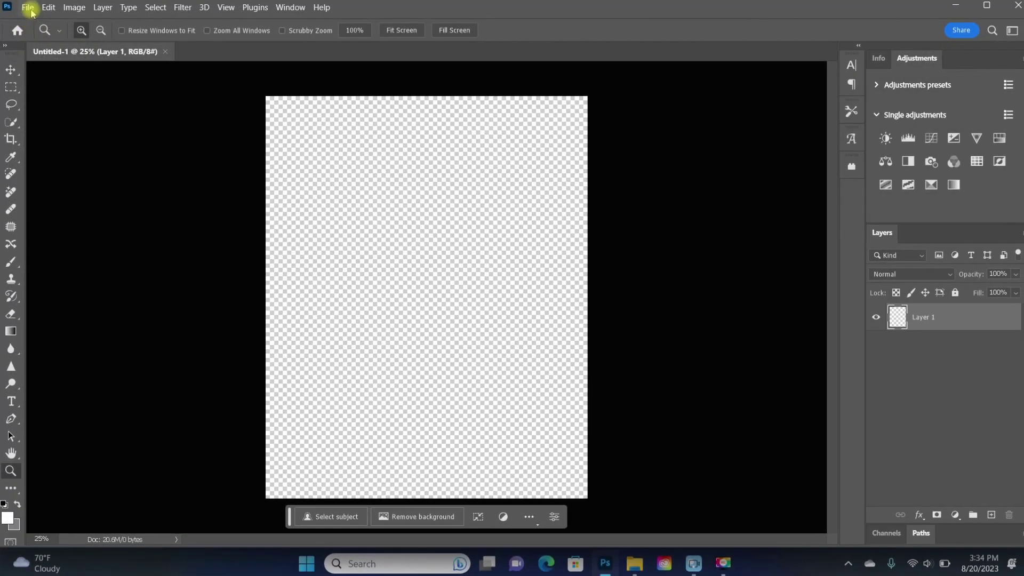
Place the dandelion photo of the girl as an embedded image at its default size and commit the placement
click(27, 7)
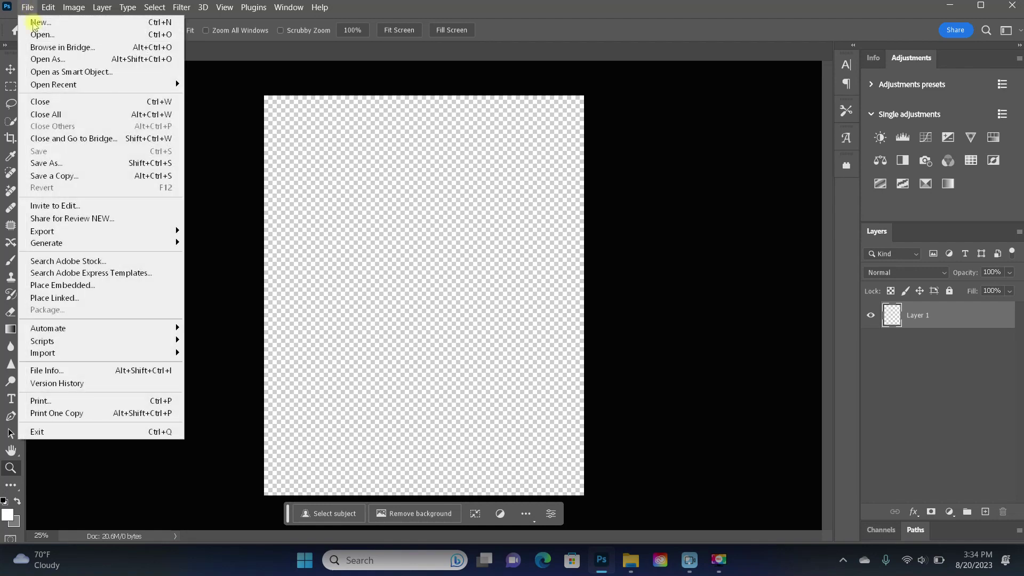
click(99, 288)
click(180, 123)
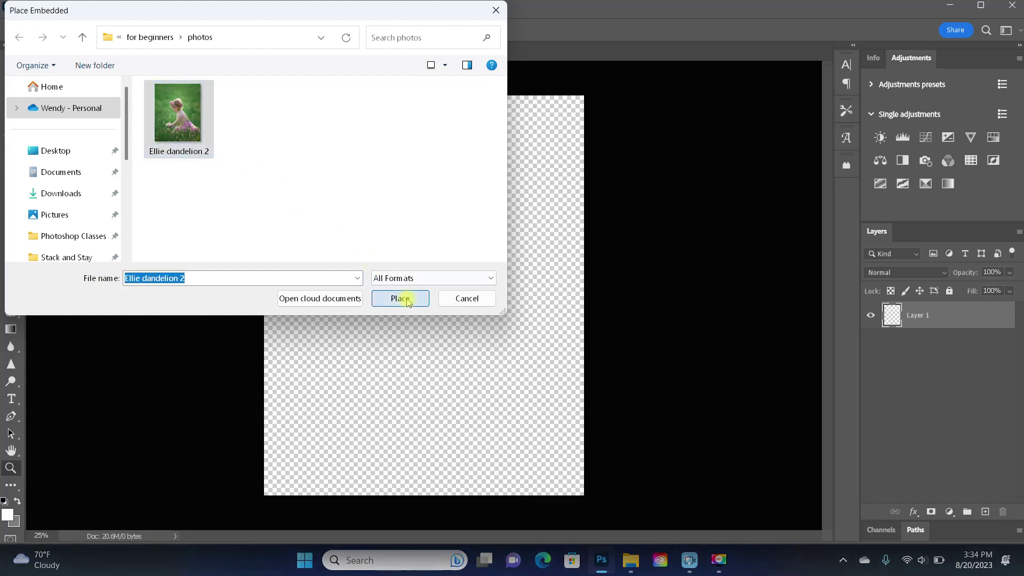
click(401, 298)
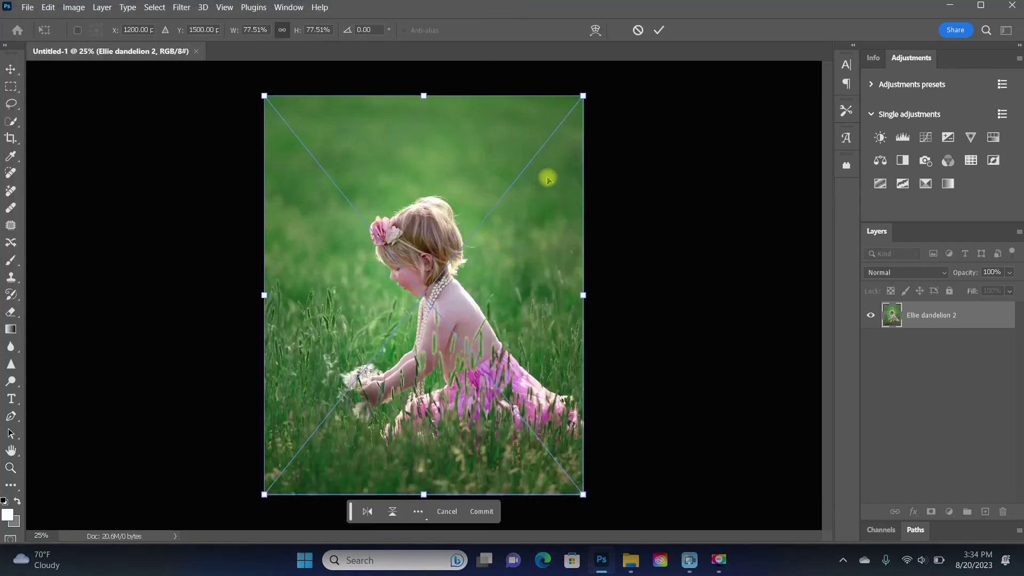
click(658, 32)
key(z)
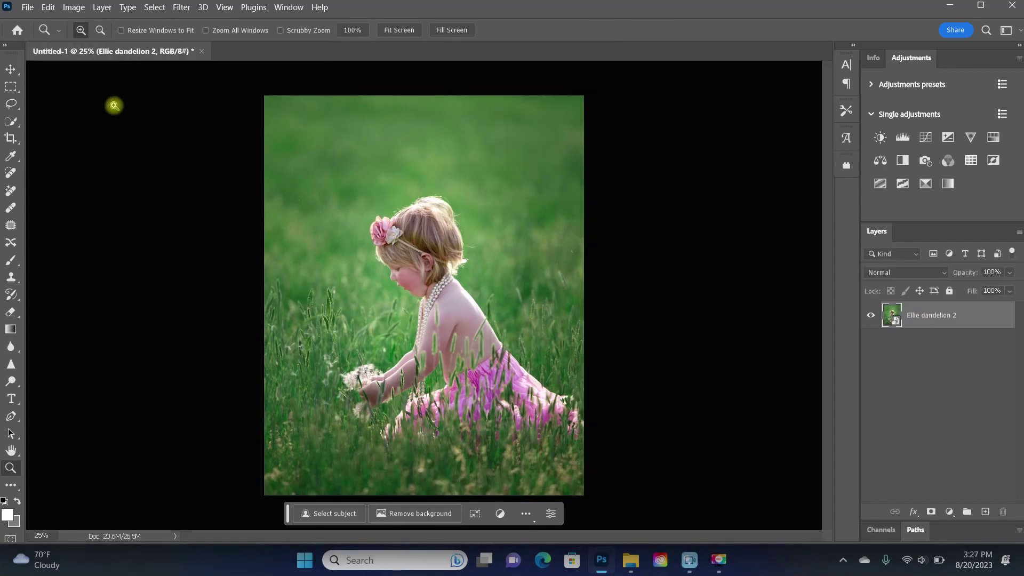
Open the Image Size settings for the document containing the placed photo
click(78, 8)
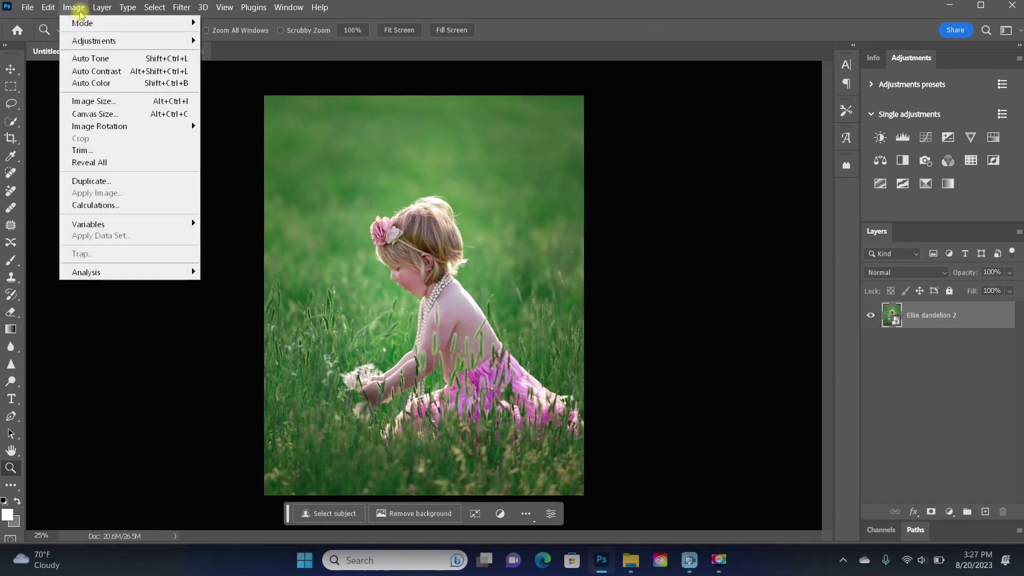
click(106, 100)
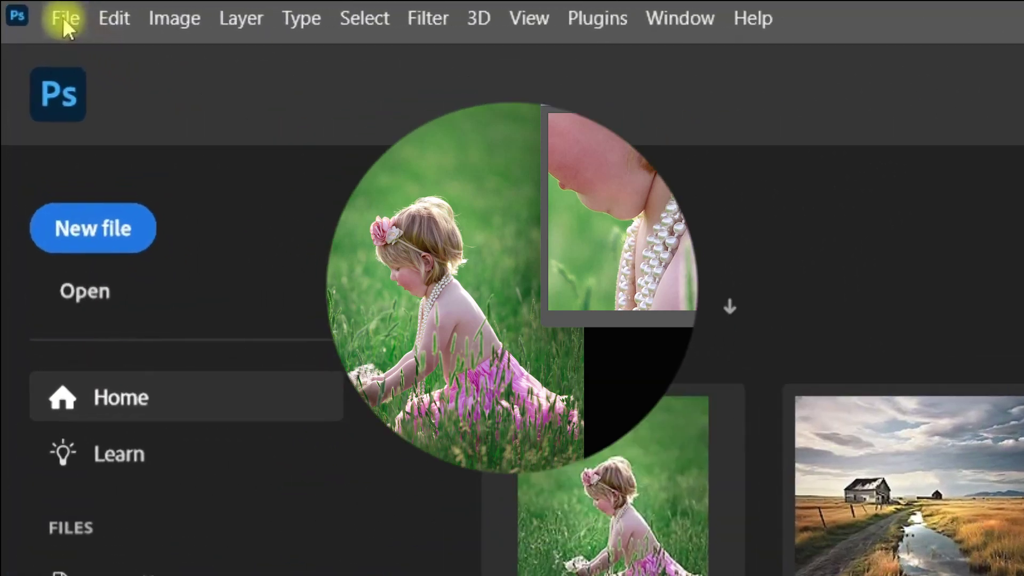
Open the dandelion photo of the girl directly as its own document
click(65, 16)
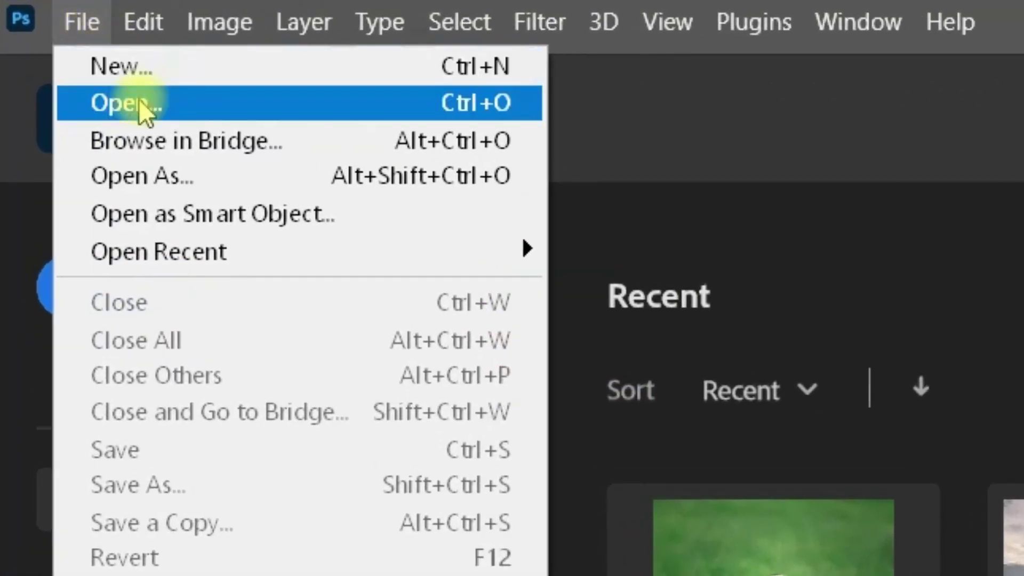
click(140, 102)
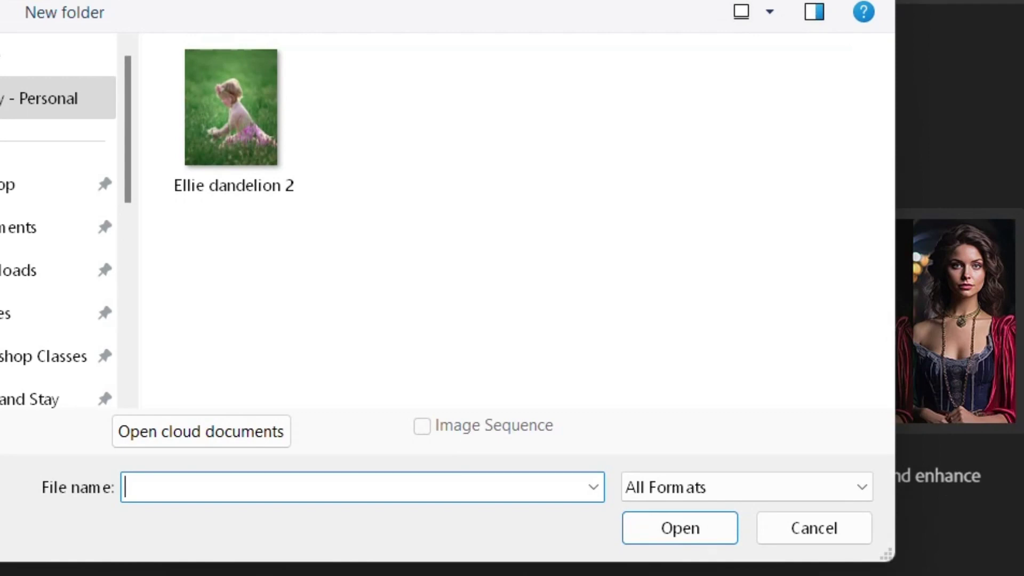
click(237, 113)
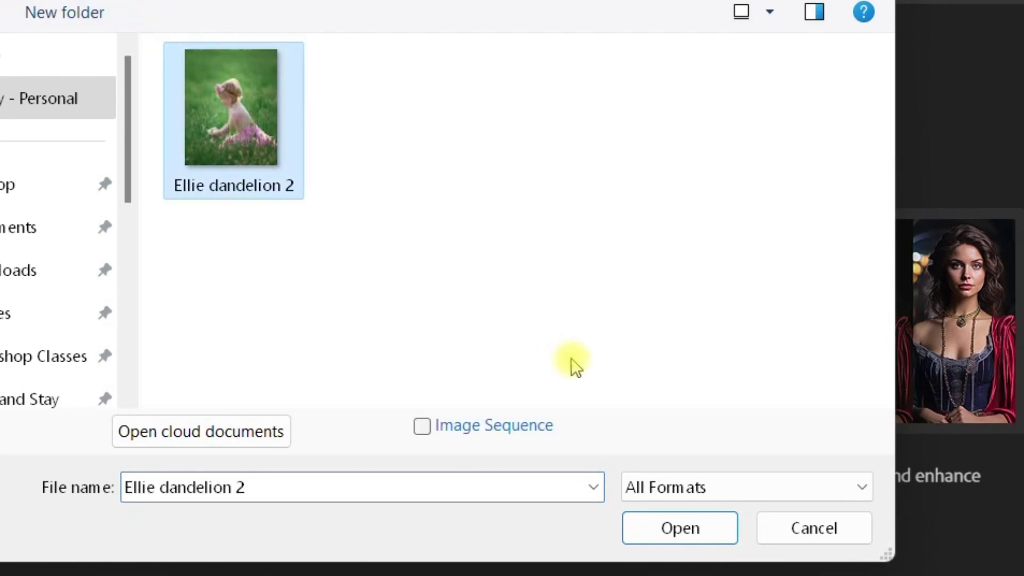
click(700, 523)
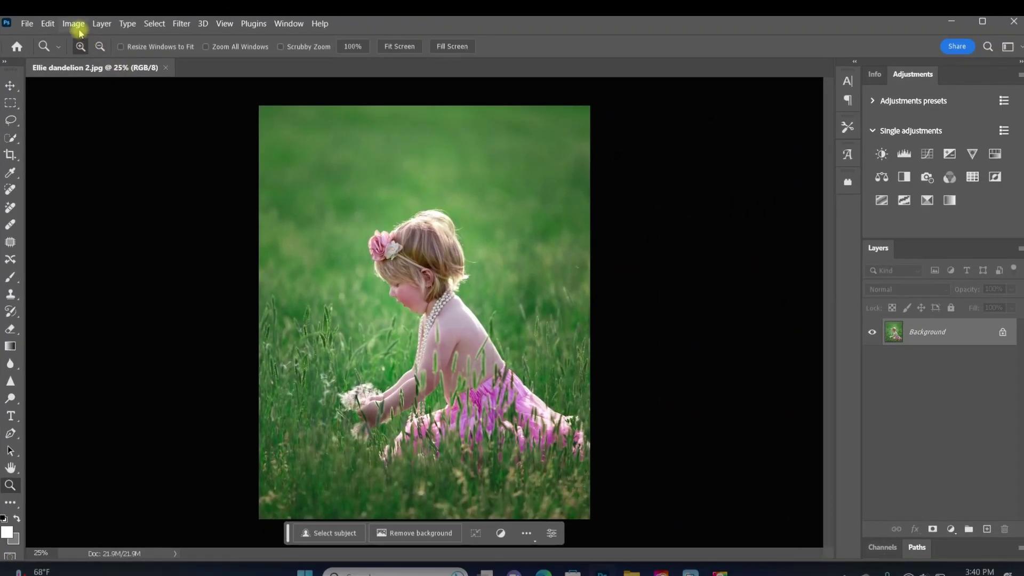
Open the Image Size settings for the directly opened dandelion photo
click(167, 18)
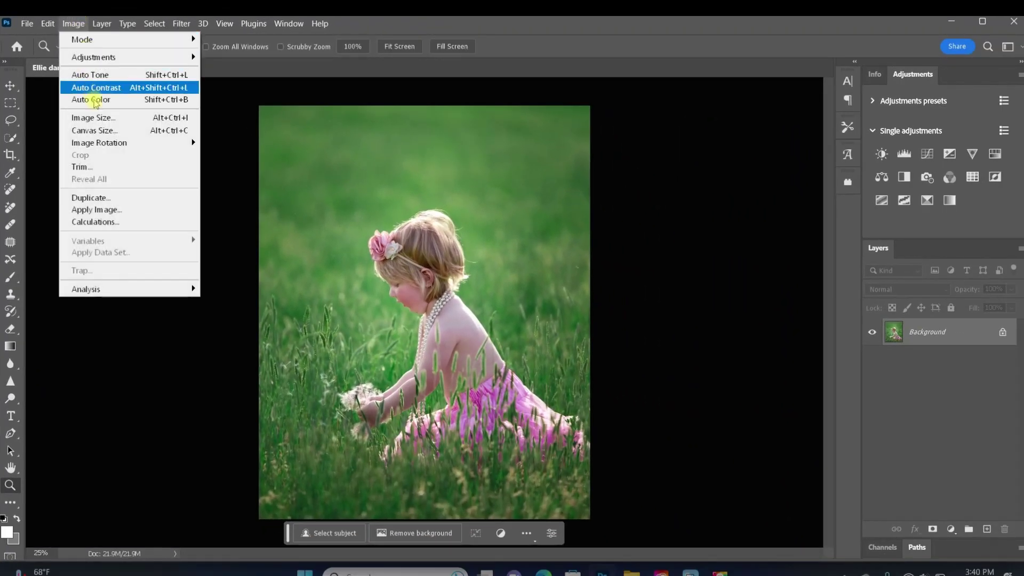
click(99, 119)
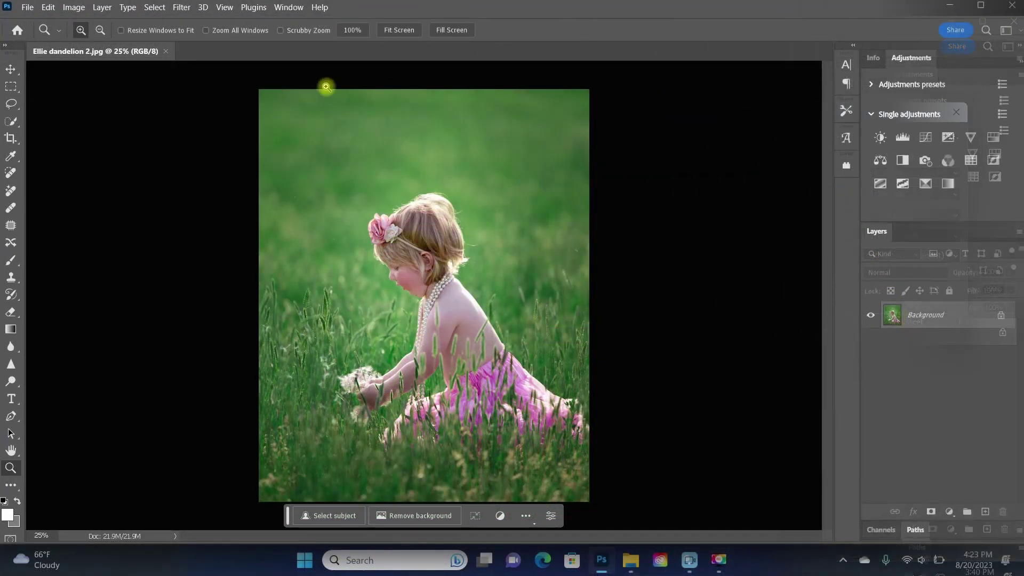
Open the Save As options for the dandelion photo
click(29, 7)
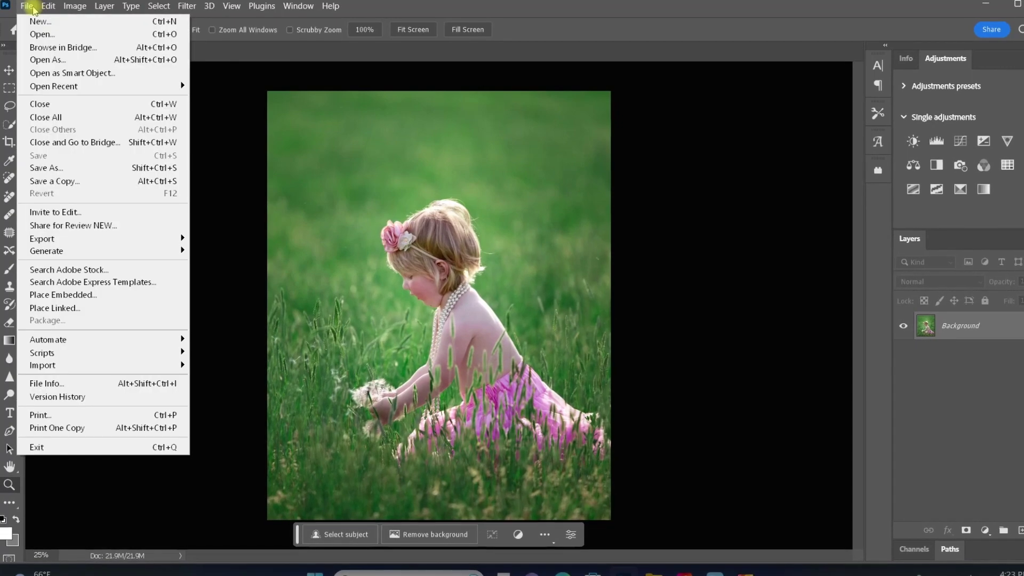
click(70, 169)
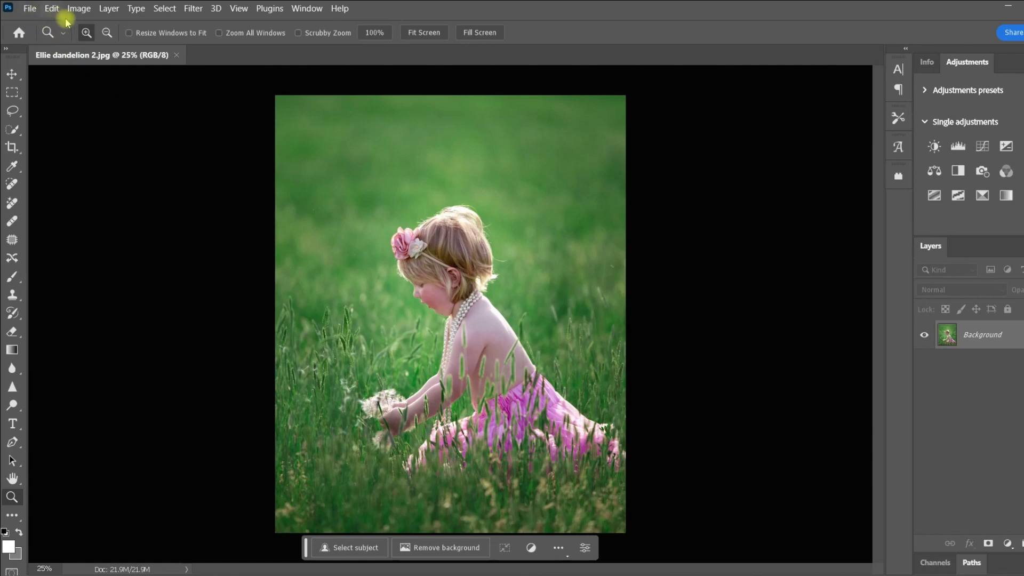
click(80, 9)
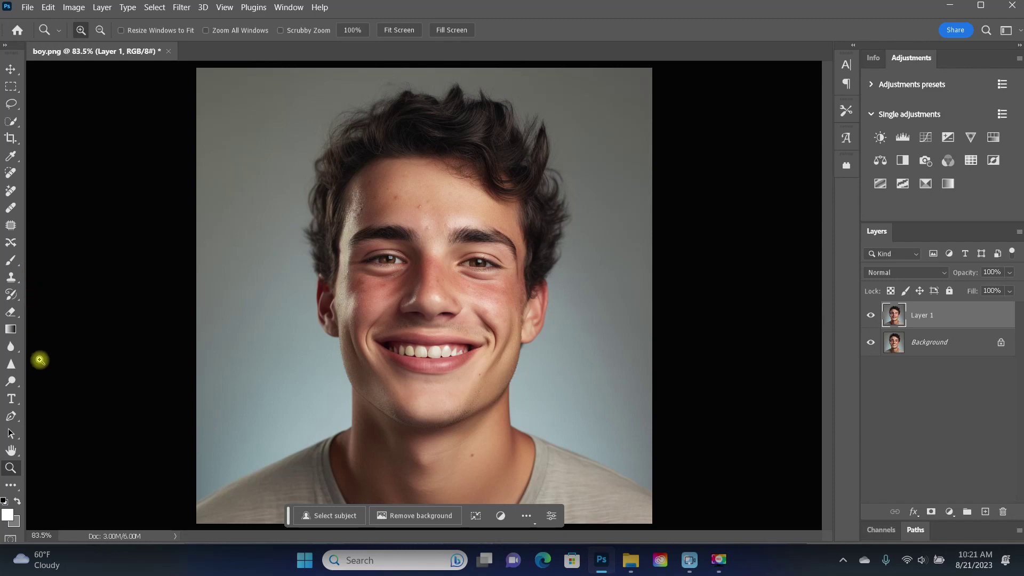
Clone nearby clean skin over the central forehead blemish on Layer 1 of the boy portrait with the Clone Stamp tool
click(10, 280)
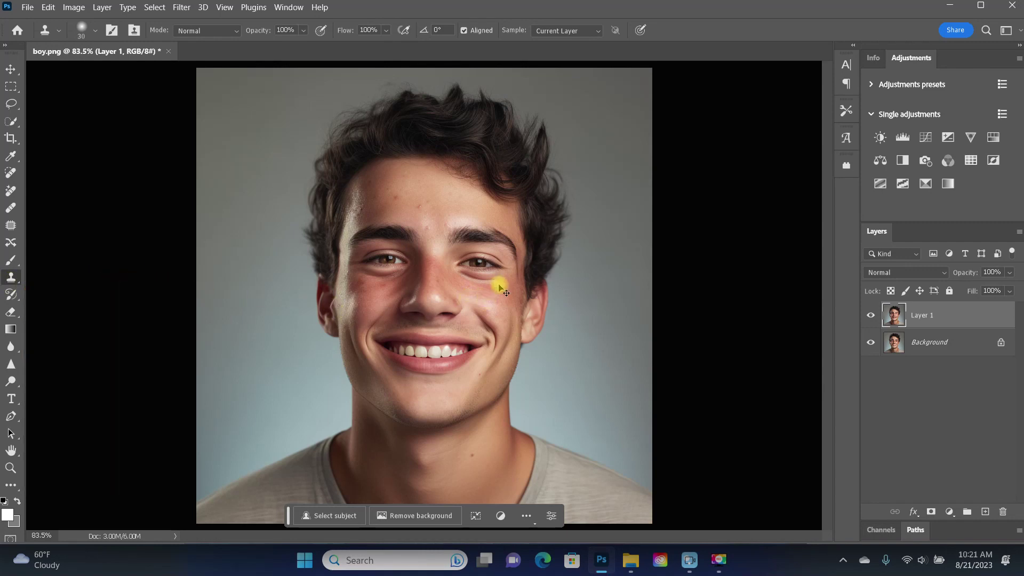
key(ctrl+plus)
key(ctrl+plus)
key(ctrl+plus)
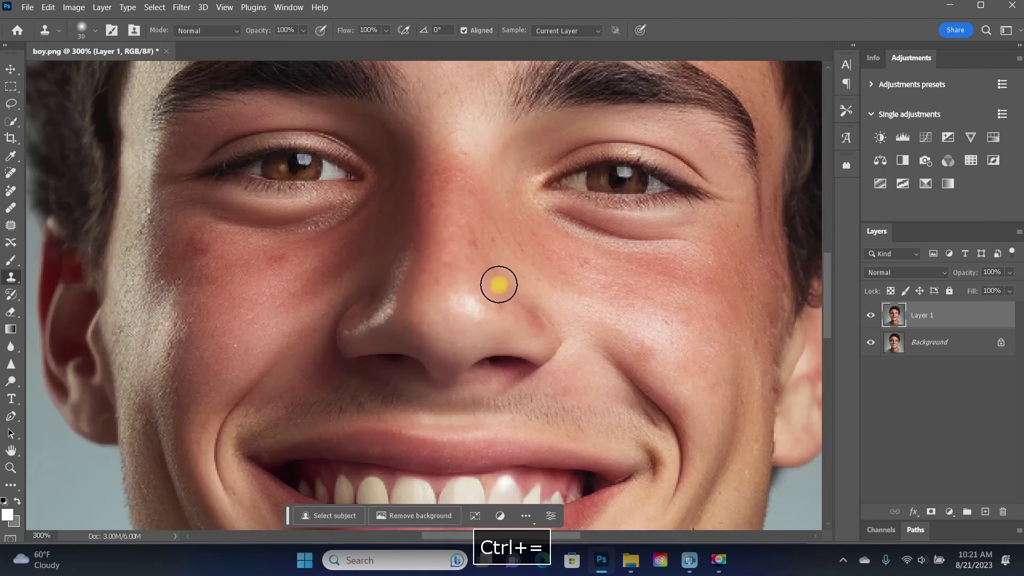
key(space)
mouse_move(466, 147)
mouse_down()
mouse_move(455, 430)
mouse_move(443, 421)
mouse_up()
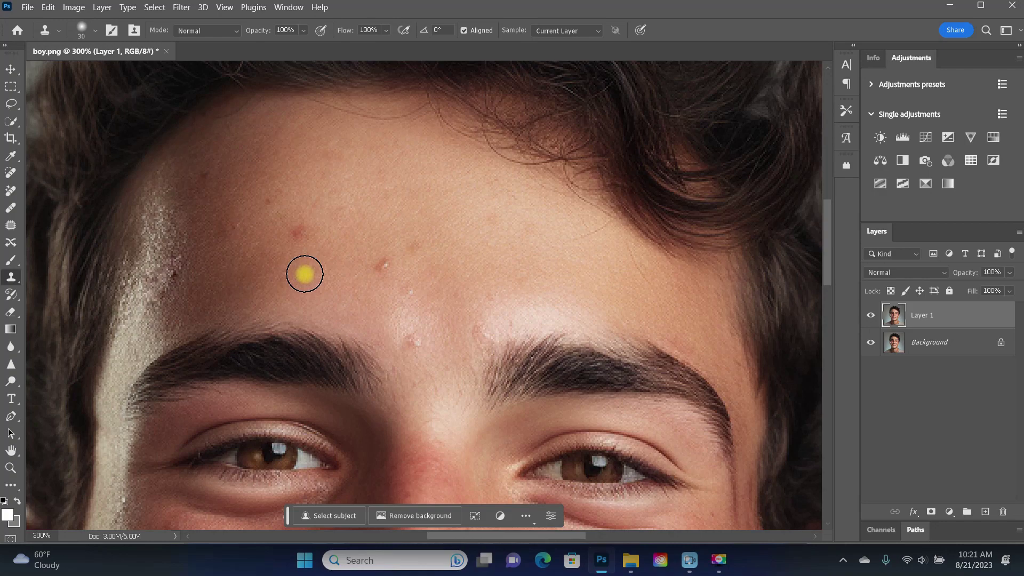
alt+click(313, 272)
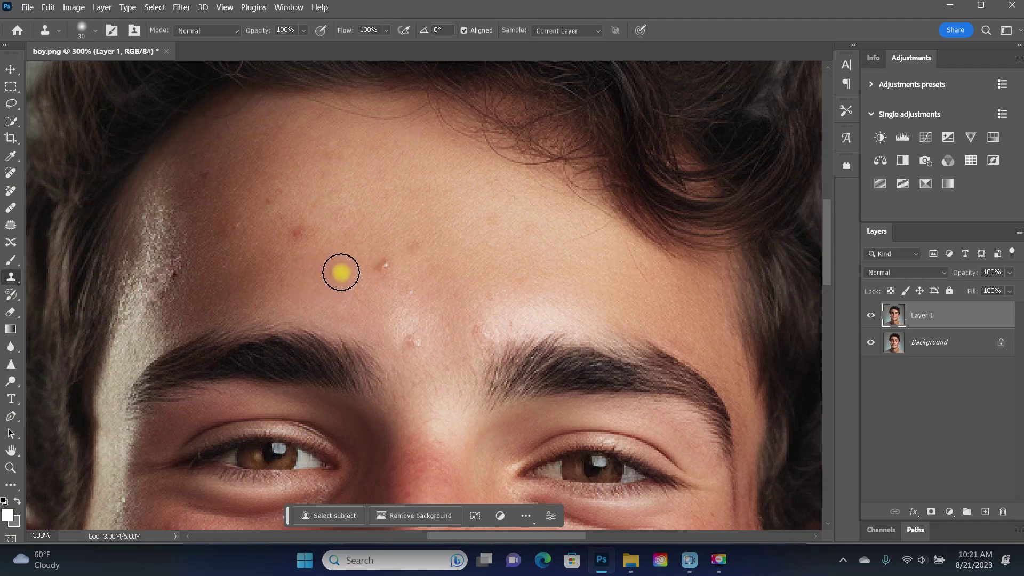
drag(384, 265, 384, 281)
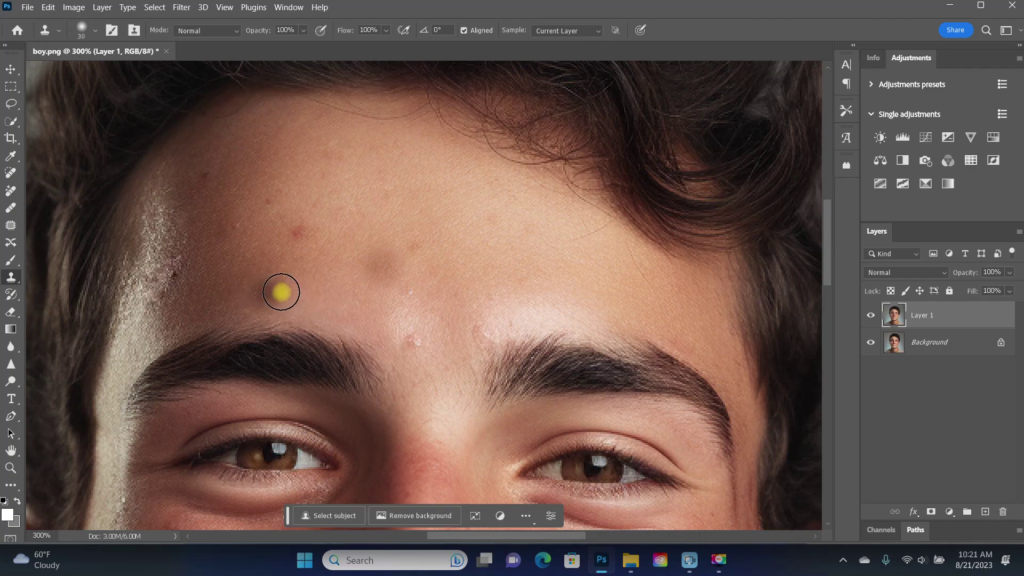
Undo the Clone Stamp strokes over the central forehead blemish on Layer 1
click(275, 294)
key(ctrl+z)
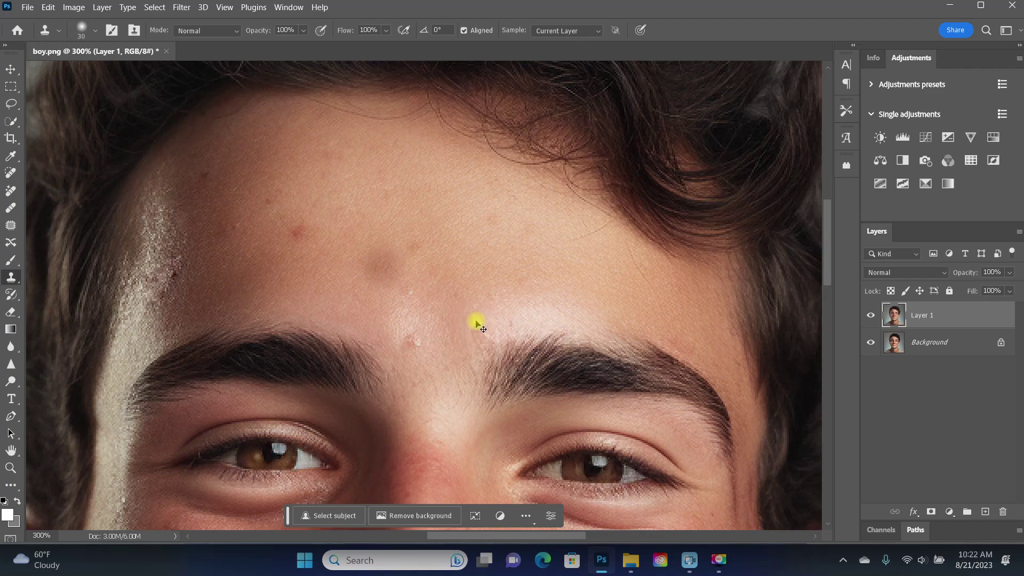
key(ctrl+z)
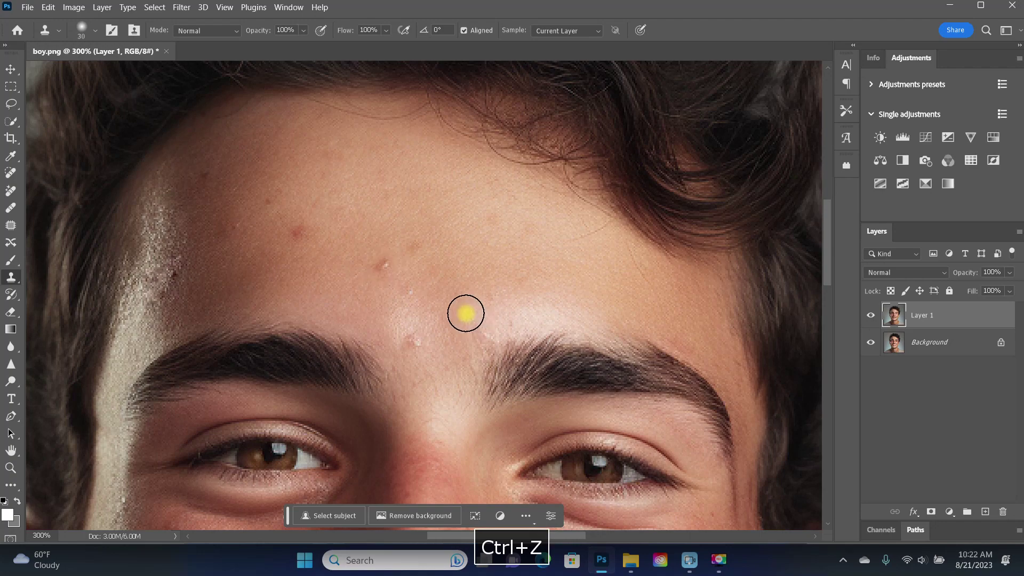
Clone nearby clean skin over the central forehead blemish and the small spots below it, using a 20-pixel Clone Stamp brush
key(bracketleft)
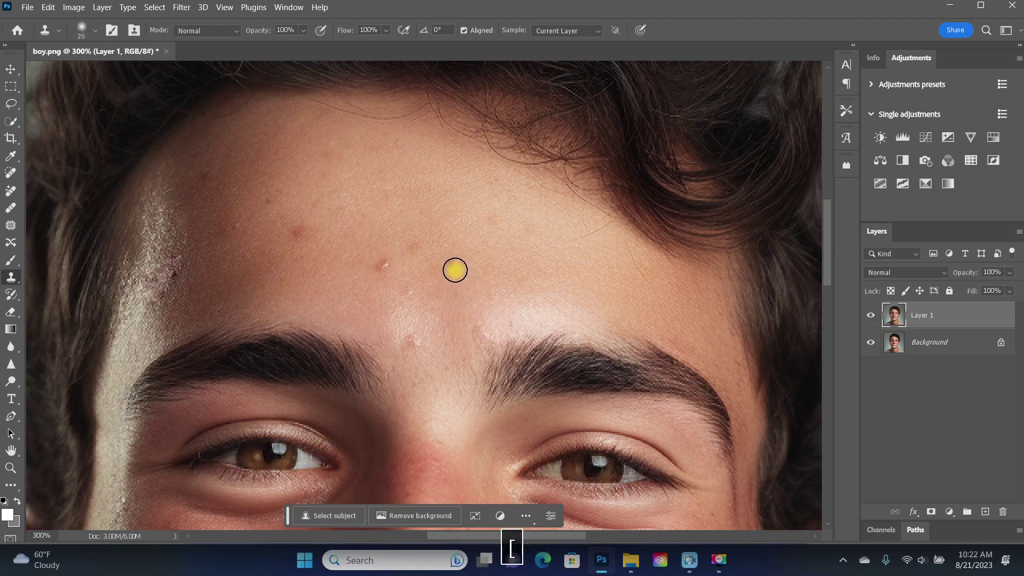
alt+click(381, 213)
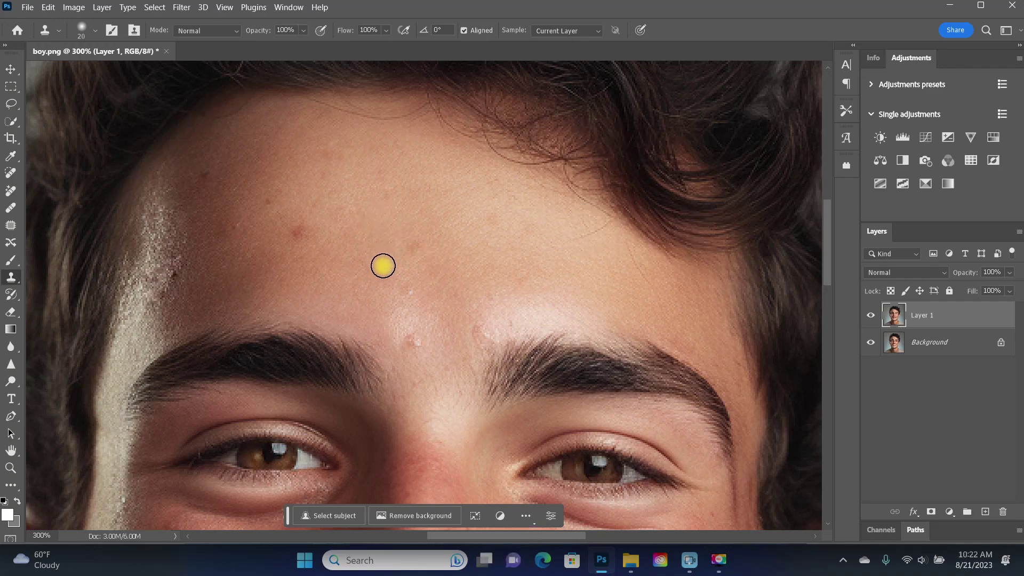
drag(383, 265, 384, 258)
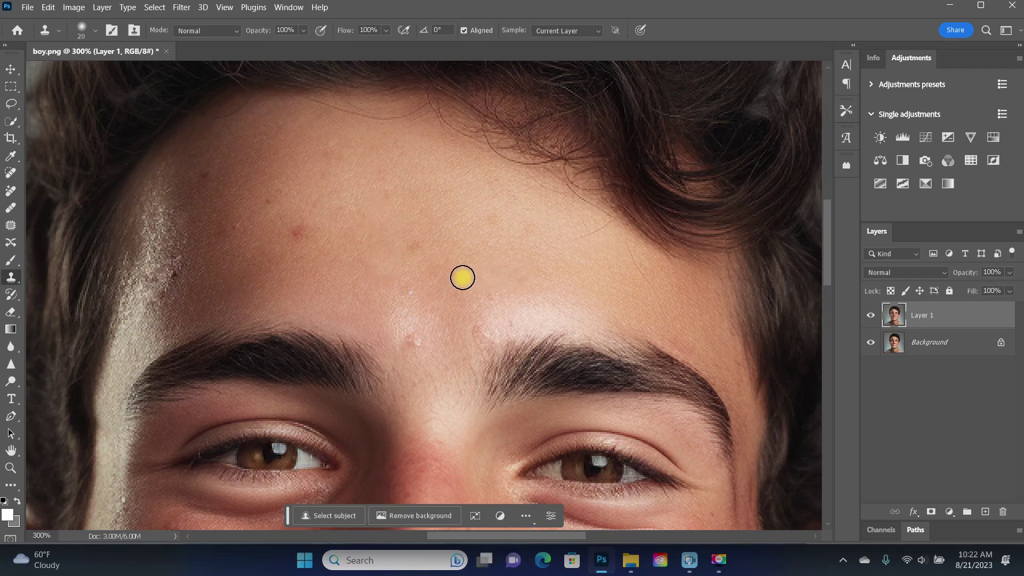
alt+click(439, 286)
click(407, 289)
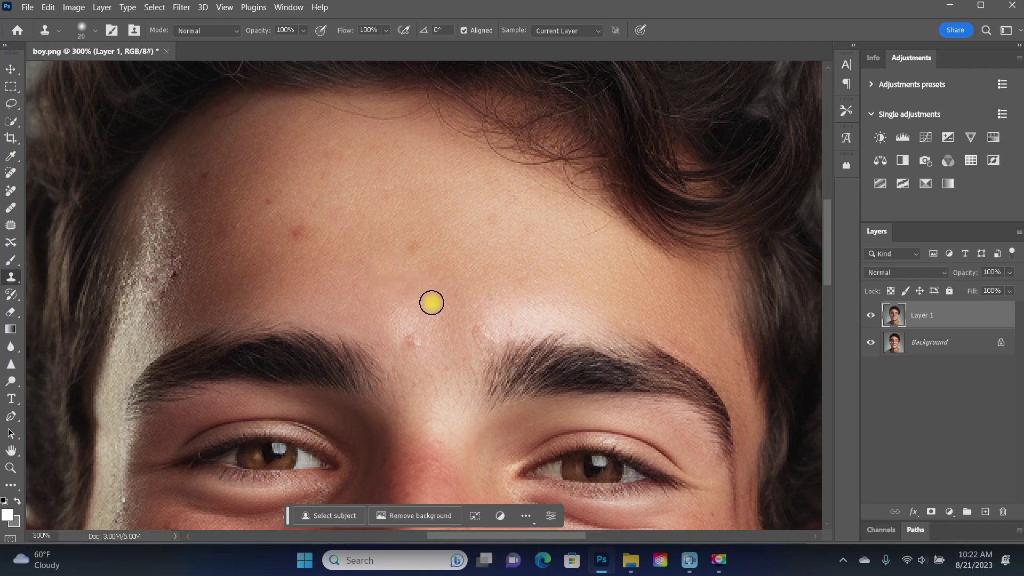
Clone clean skin over the blemish between the eyebrows and the remaining red and brown spots across the mid-forehead
alt+click(455, 339)
alt+click(407, 324)
click(412, 341)
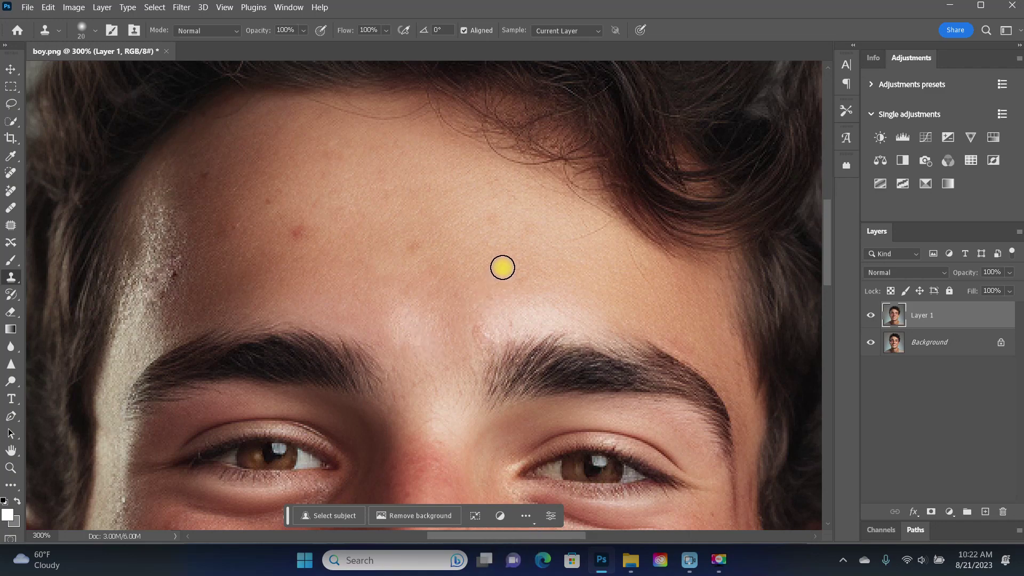
alt+click(441, 234)
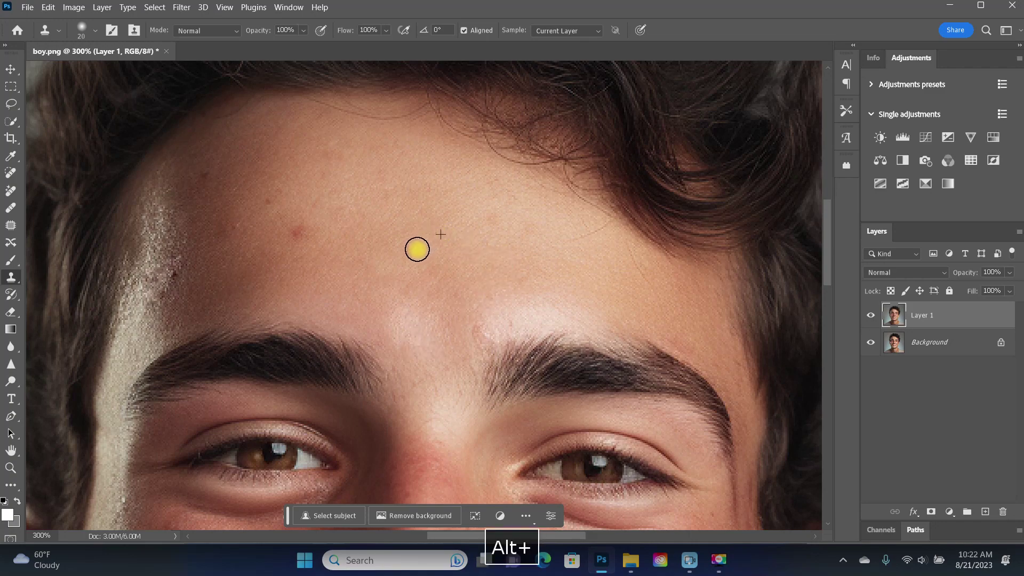
alt+click(327, 215)
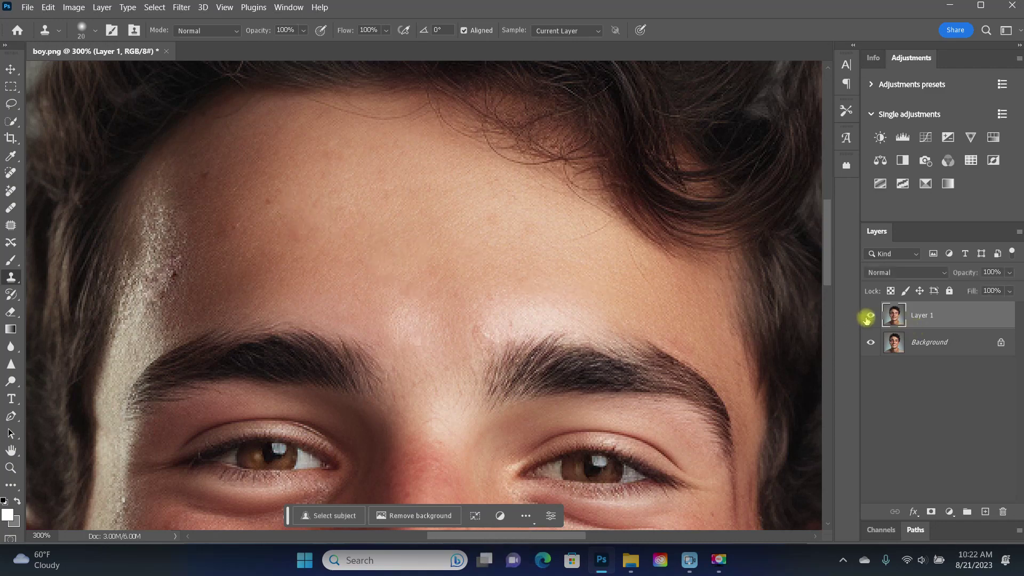
Delete Layer 1 and remove the forehead blemishes on the Background layer with the Content-Aware Spot Healing Brush
key(Delete)
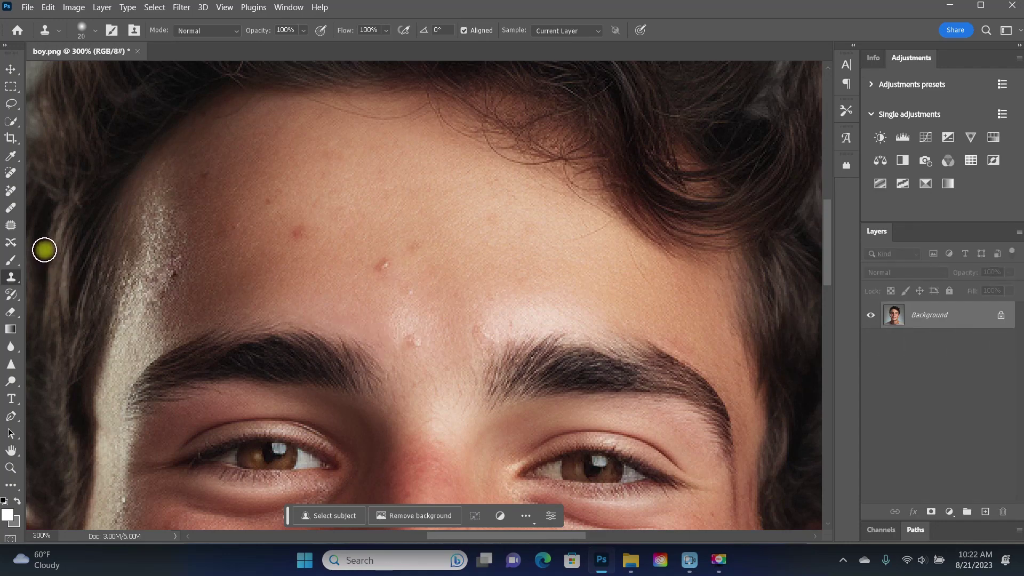
click(10, 172)
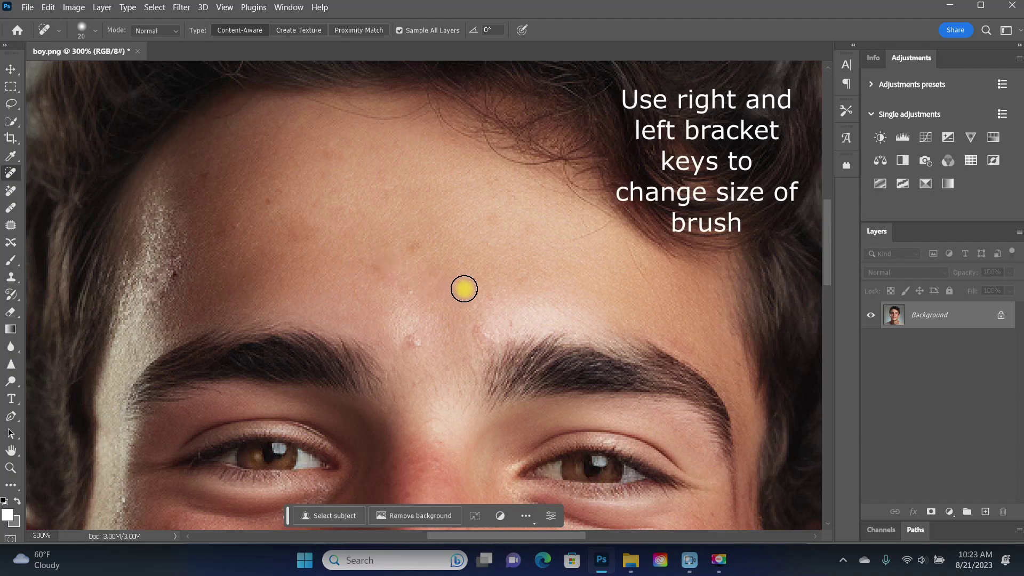
click(408, 291)
click(412, 343)
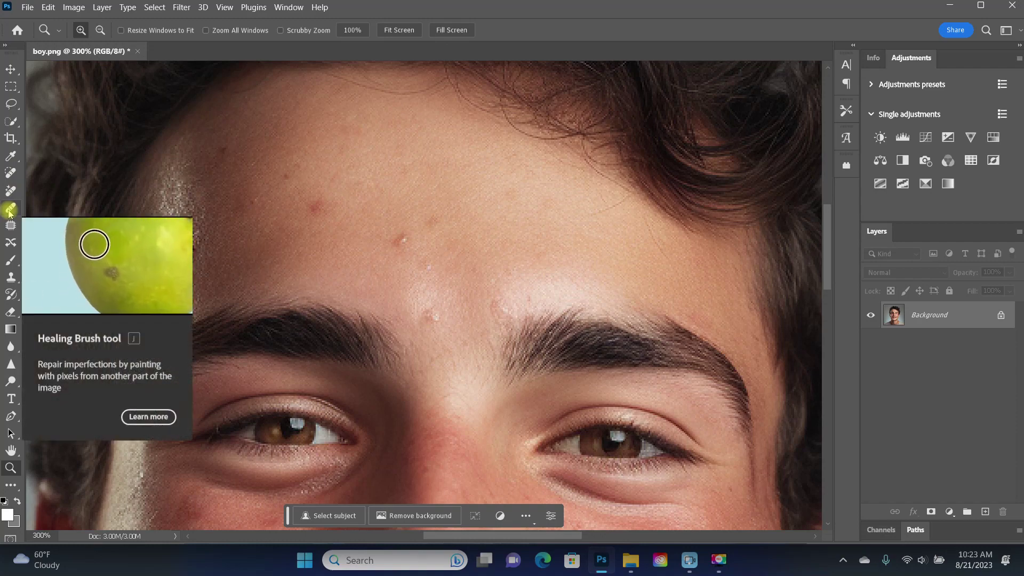
Sample clean forehead skin with the Healing Brush and paint over the two most prominent red blemishes
click(9, 210)
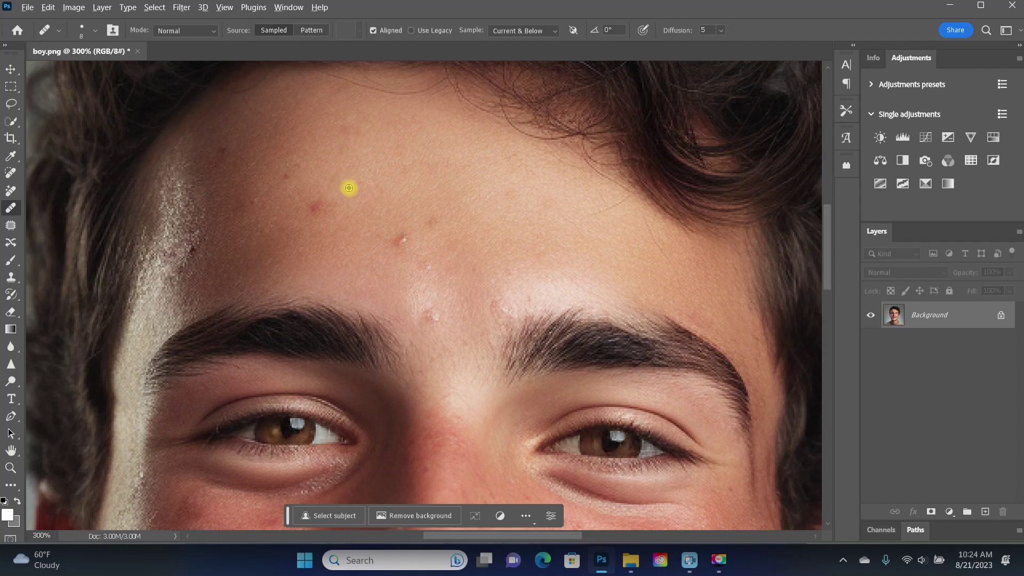
alt+click(349, 188)
mouse_move(319, 201)
mouse_down()
mouse_move(315, 210)
mouse_move(327, 206)
mouse_move(319, 202)
mouse_up()
alt+click(384, 209)
drag(403, 235, 396, 243)
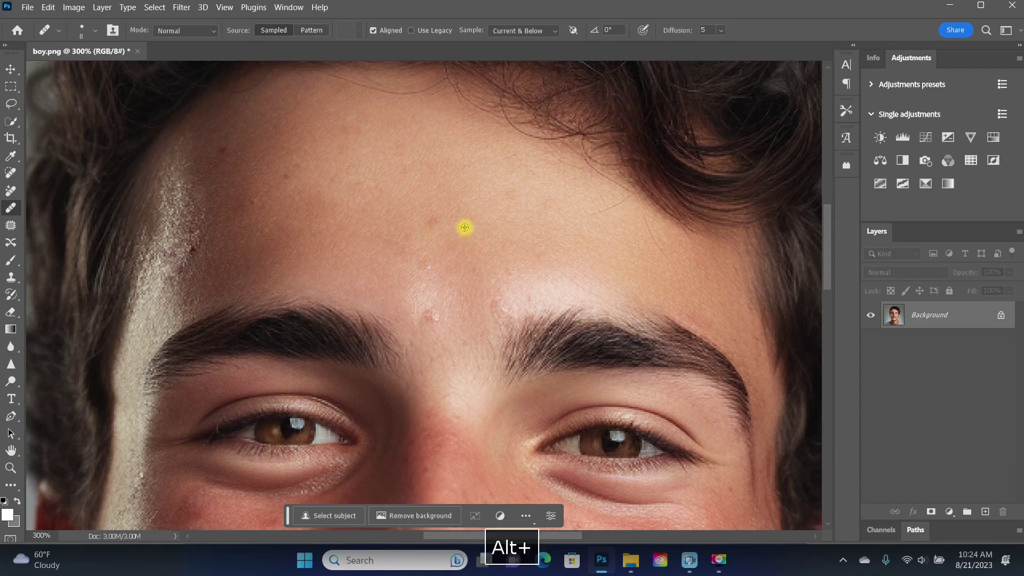
Heal the faint mid-forehead spots and the blemish between the eyebrows, sampling adjacent skin with the Healing Brush
alt+click(446, 219)
mouse_move(435, 220)
mouse_down()
mouse_move(429, 229)
mouse_move(434, 221)
mouse_up()
click(430, 266)
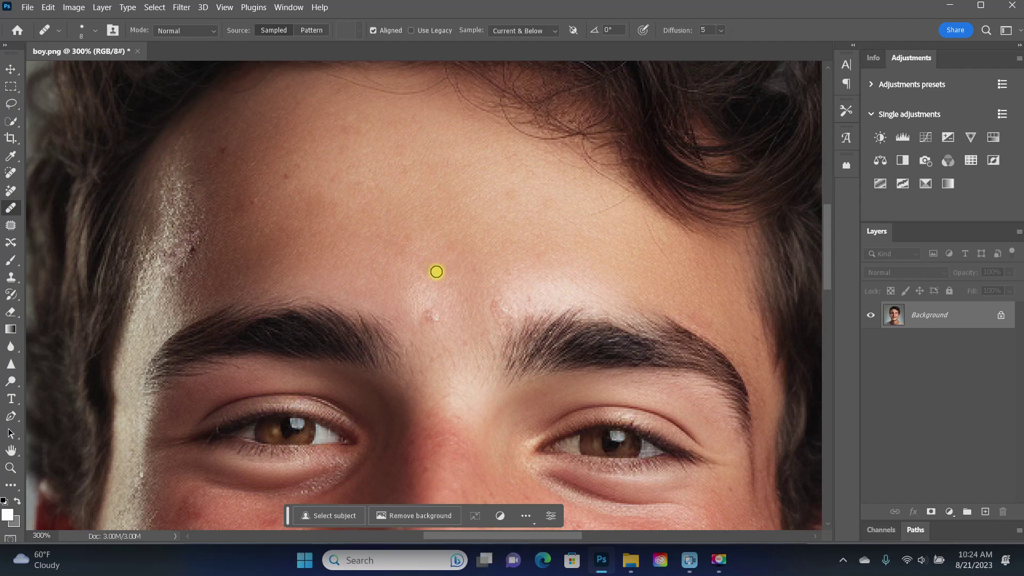
alt+click(457, 302)
mouse_move(428, 310)
mouse_down()
mouse_move(434, 322)
mouse_move(459, 311)
mouse_up()
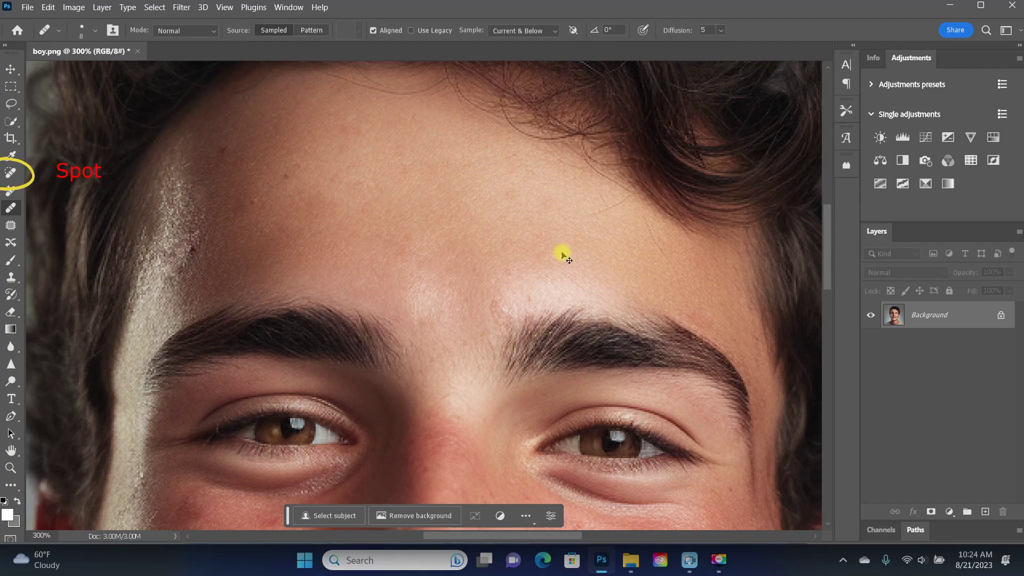
Undo the Healing Brush retouching on the boy's forehead
key(ctrl+z)
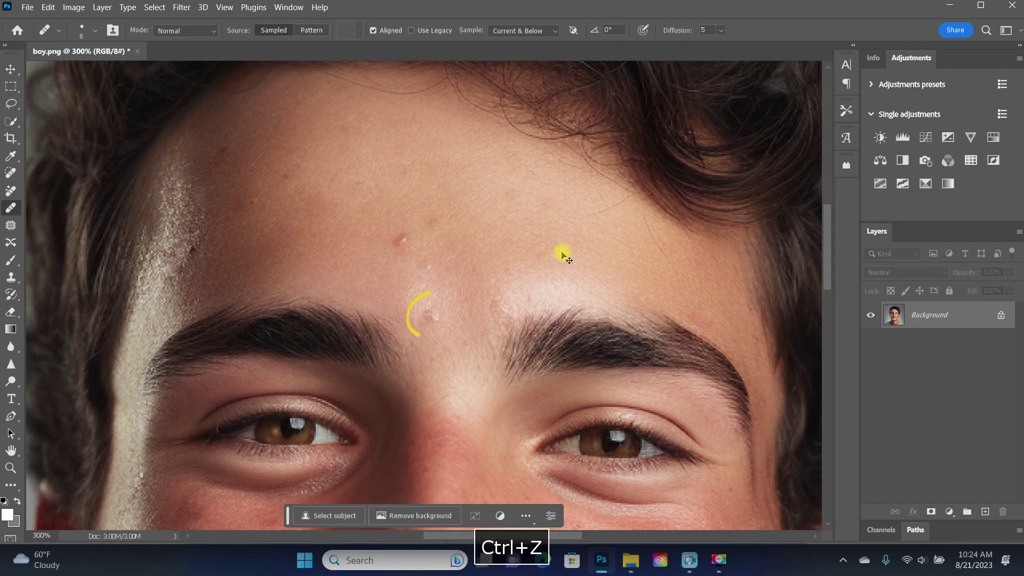
key(ctrl+j)
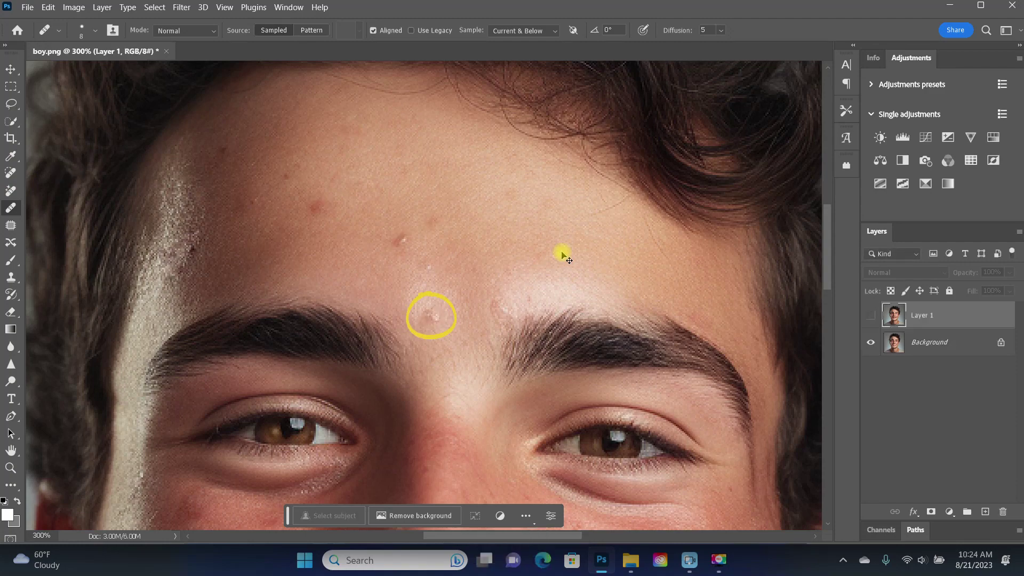
key(ctrl+z)
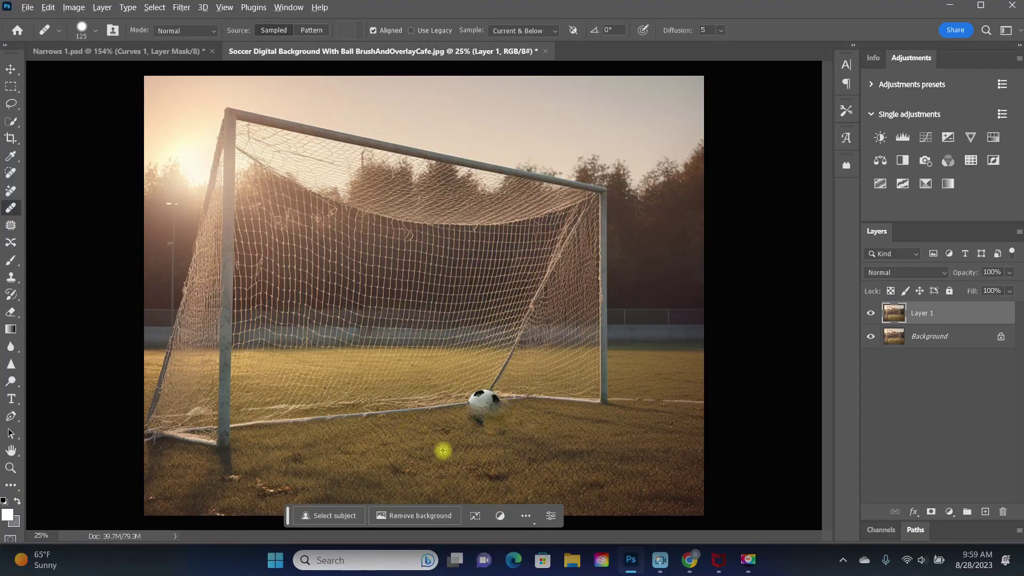
Try to remove the soccer ball on Layer 1 with the Healing Brush, sampling nearby grass and netting, and undo the strokes
alt+click(389, 411)
click(475, 400)
alt+click(485, 384)
click(484, 390)
key(ctrl+z)
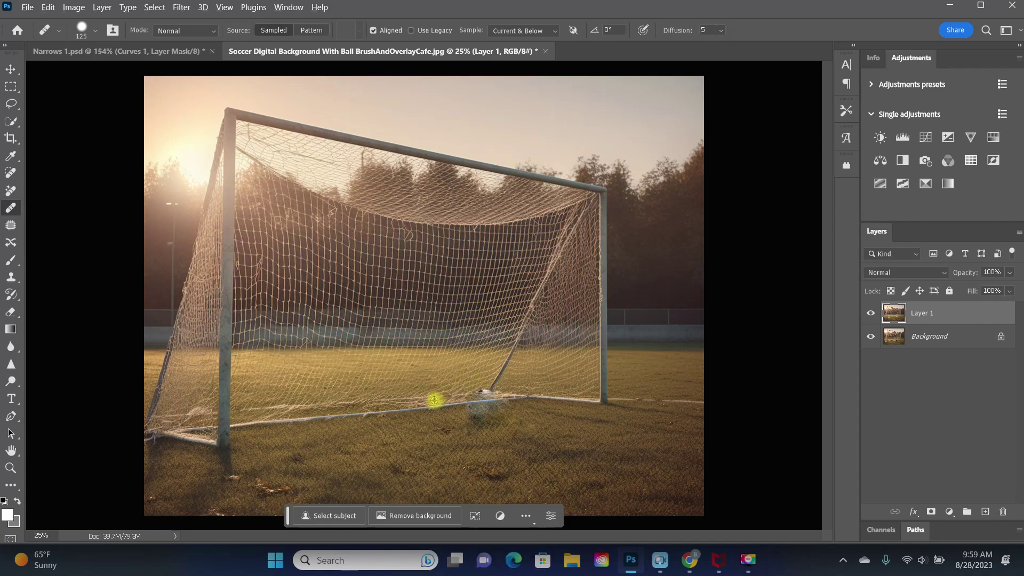
click(482, 412)
key(ctrl+z)
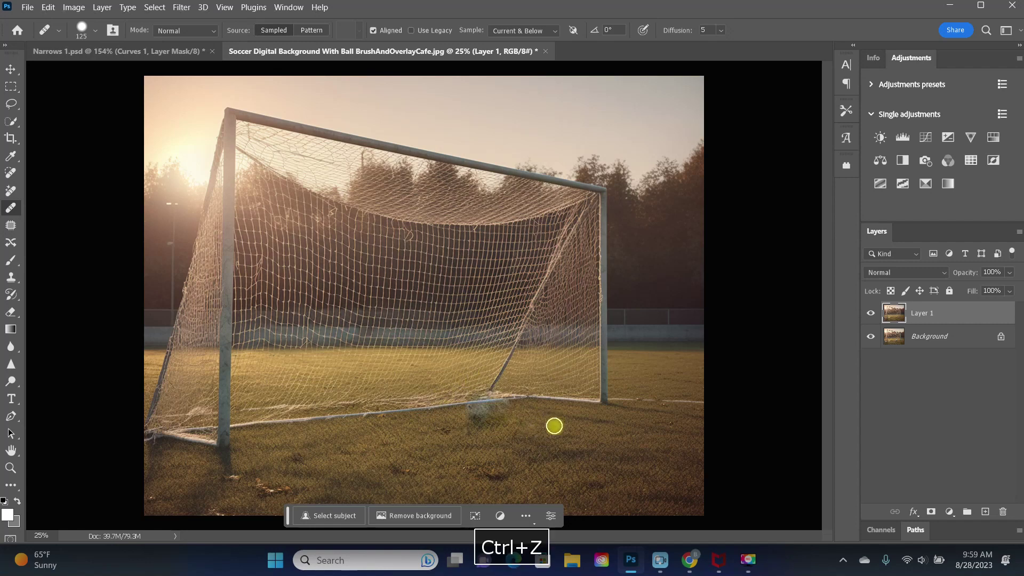
Clone nearby grass over the soccer ball on Layer 1 with an enlarged Clone Stamp brush
click(10, 276)
key(bracketright)
key(bracketright)
key(bracketright)
key(bracketright)
alt+click(520, 407)
click(495, 408)
Compare the soccer image before and after ball removal by toggling Layer 1's visibility, with the Healing Brush selected in between
click(870, 313)
click(871, 313)
click(11, 208)
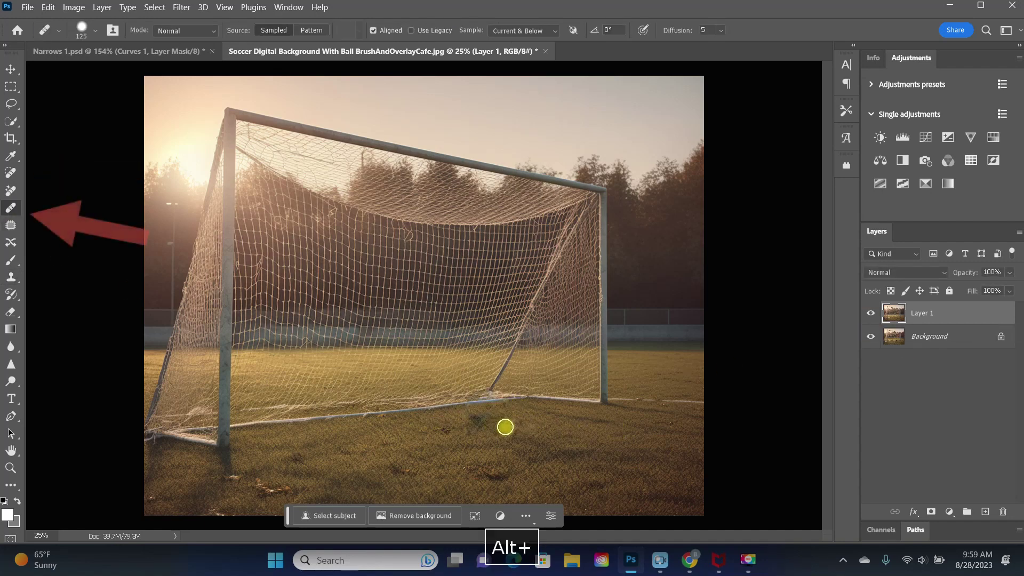
click(870, 315)
click(870, 318)
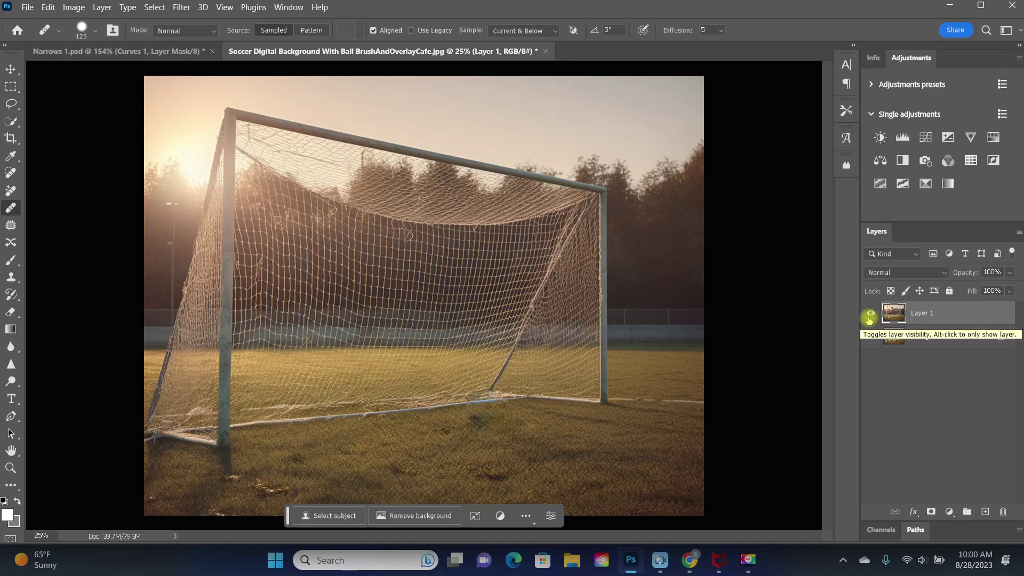
Reduce the Healing Brush size to 90, undo the stroke at the right goalpost's base, and shrink the brush further
key(bracketleft)
key(bracketleft)
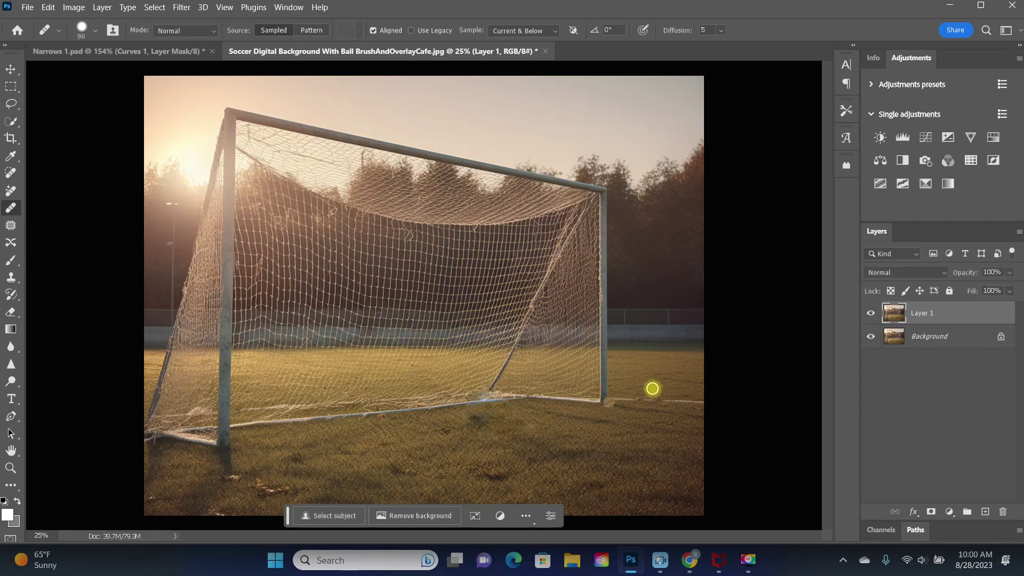
key(ctrl+z)
key(bracketleft)
key(bracketleft)
key(bracketleft)
key(bracketleft)
key(bracketleft)
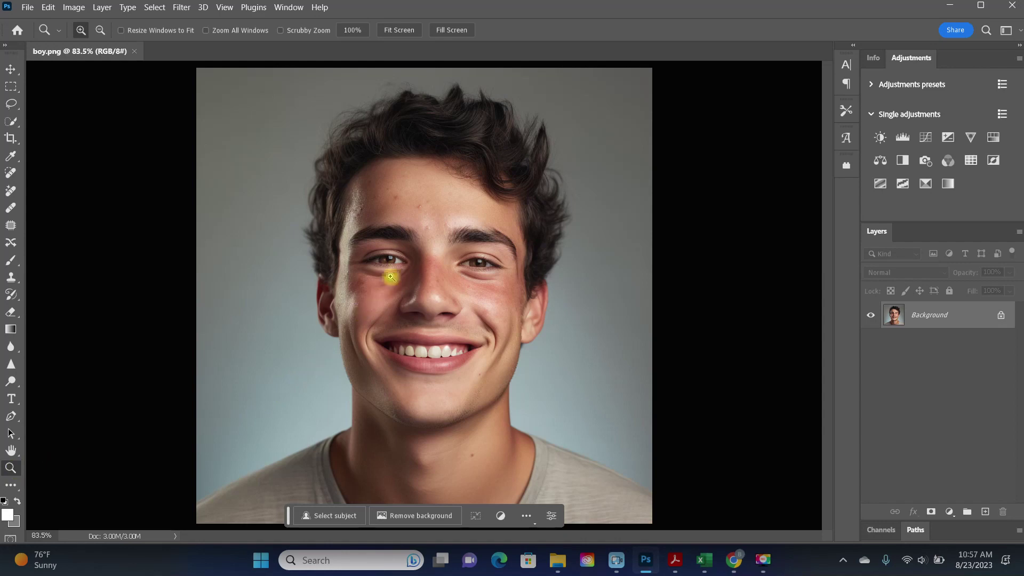
Zoom into the boy portrait to 300% with the Zoom tool, and zoom back out to 66.7%
click(430, 226)
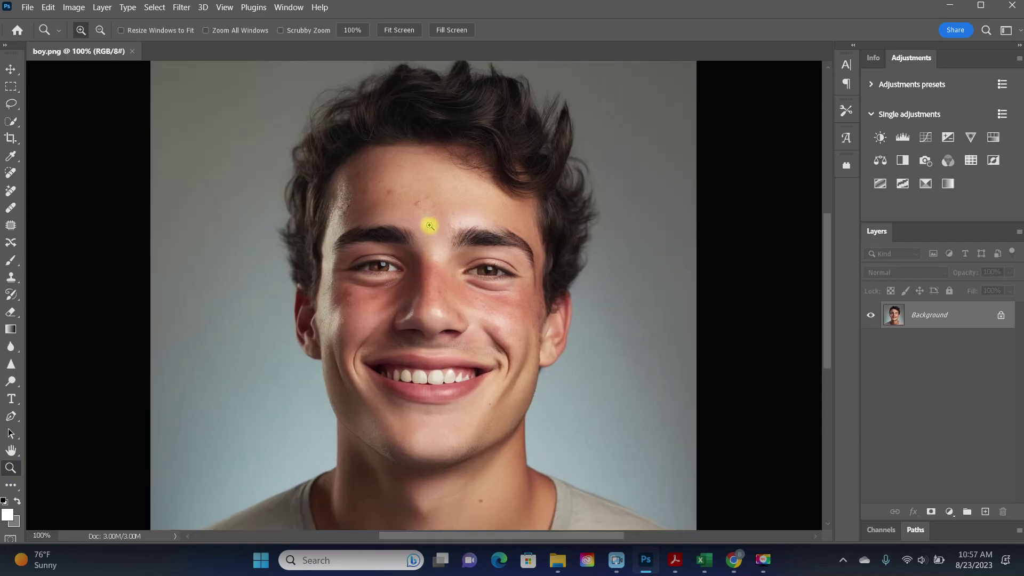
click(430, 226)
click(425, 288)
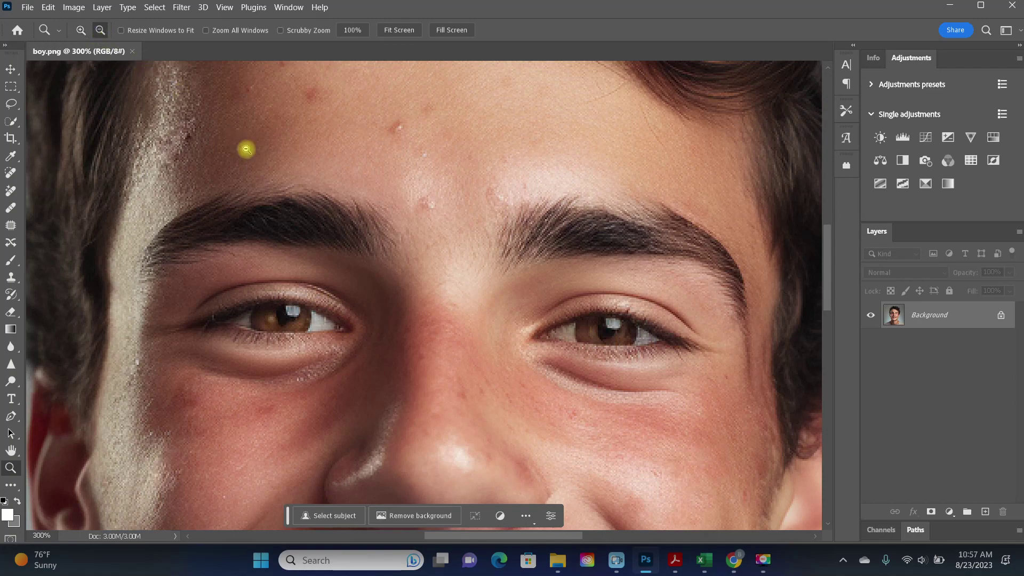
click(454, 323)
click(453, 323)
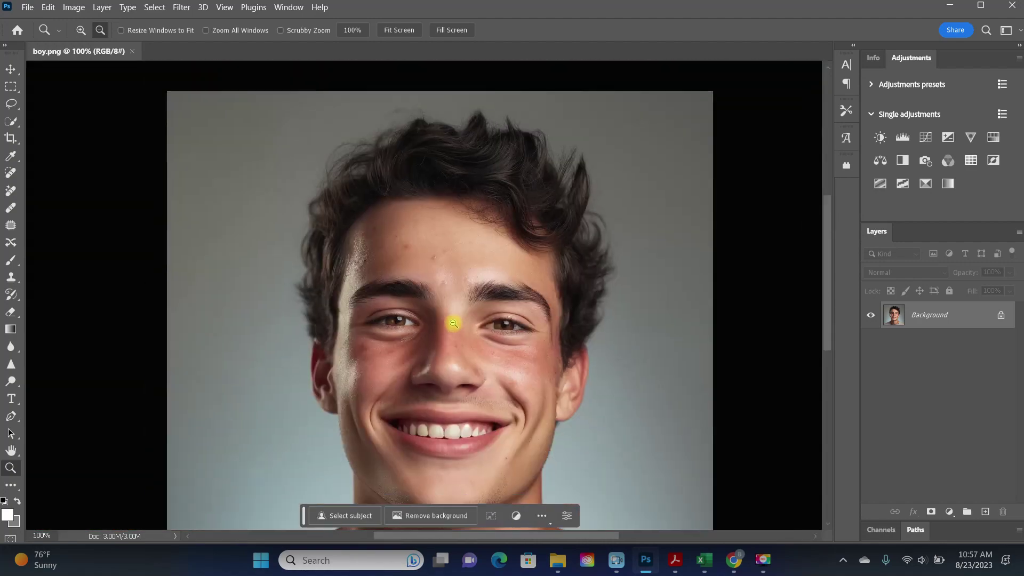
click(455, 347)
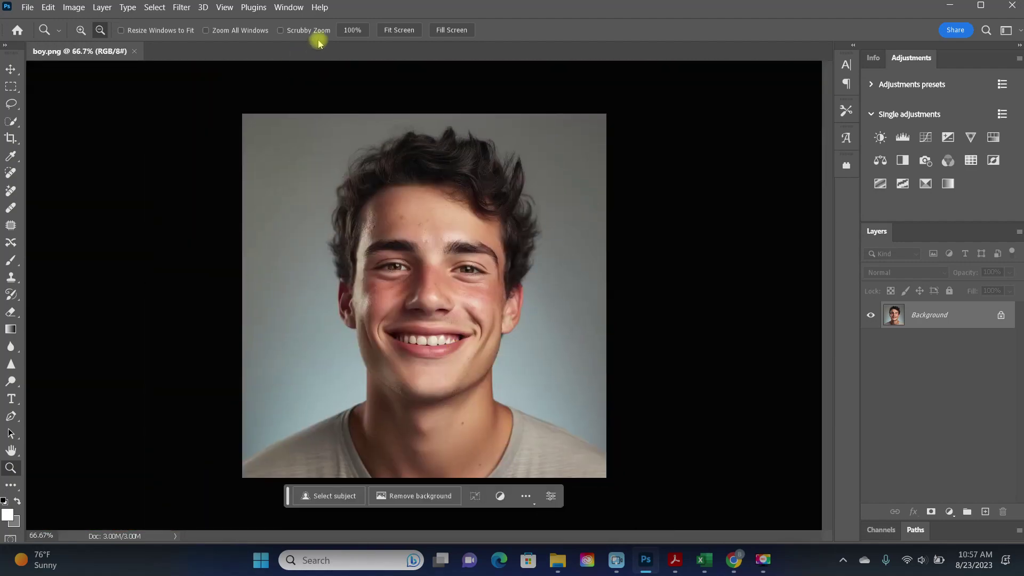
Fit the boy portrait to the screen, enlarge it to fill the screen, and fit it again
click(400, 30)
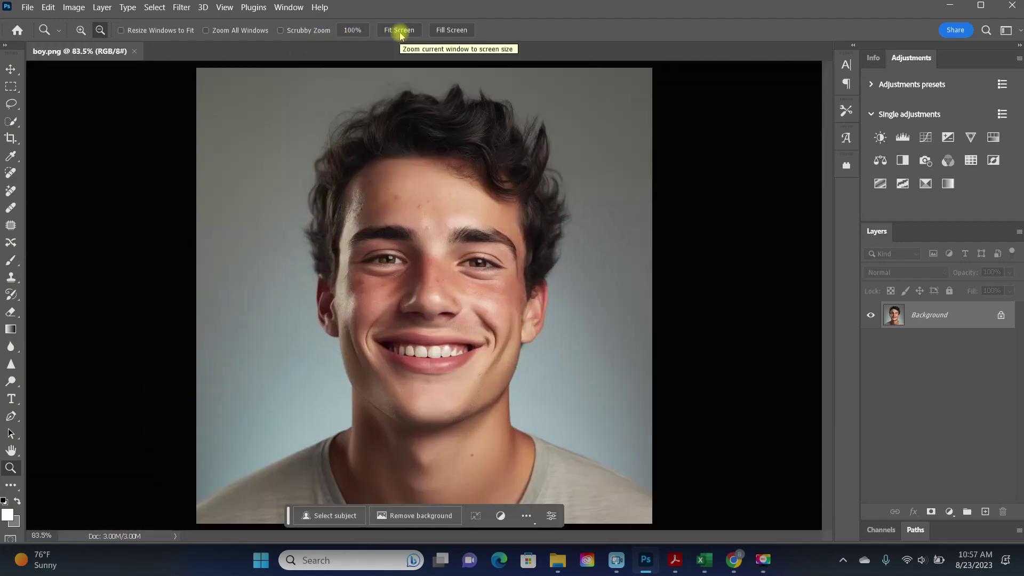
click(451, 31)
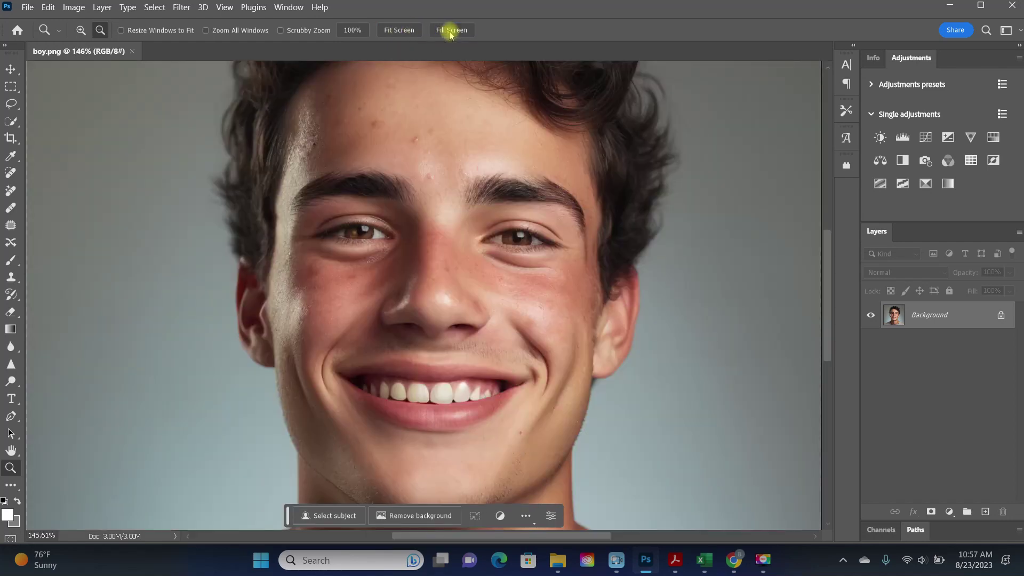
click(400, 31)
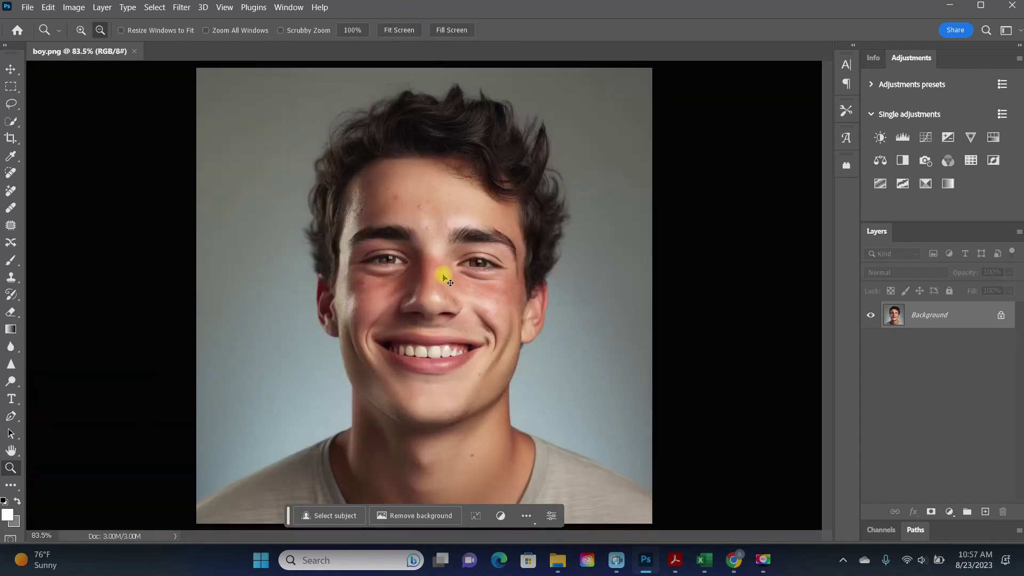
Magnify the fitted boy portrait stepwise to 300% and reduce the magnification again
key(ctrl+equal)
key(ctrl+equal)
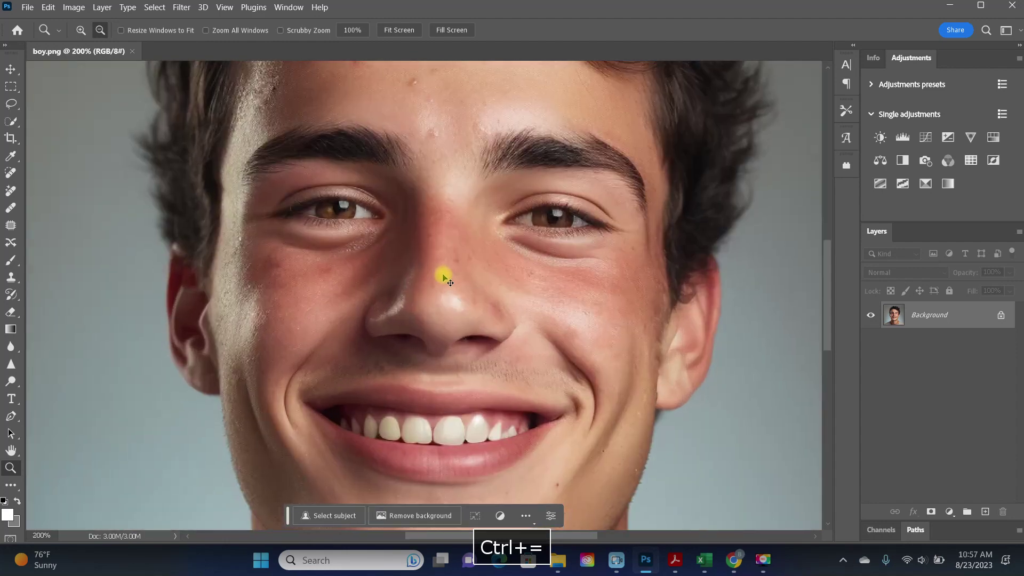
key(ctrl+equal)
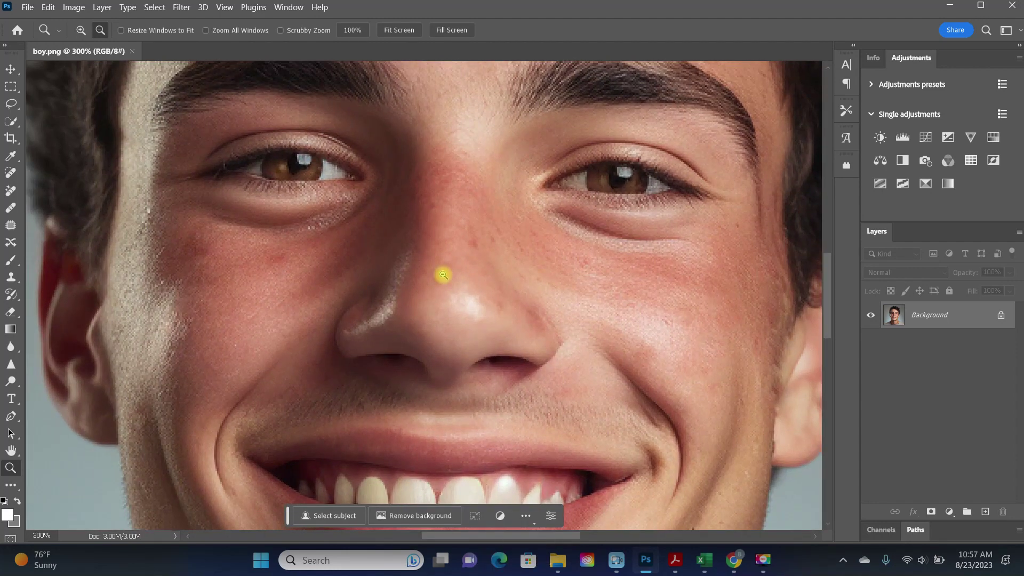
key(ctrl+minus)
key(ctrl+minus)
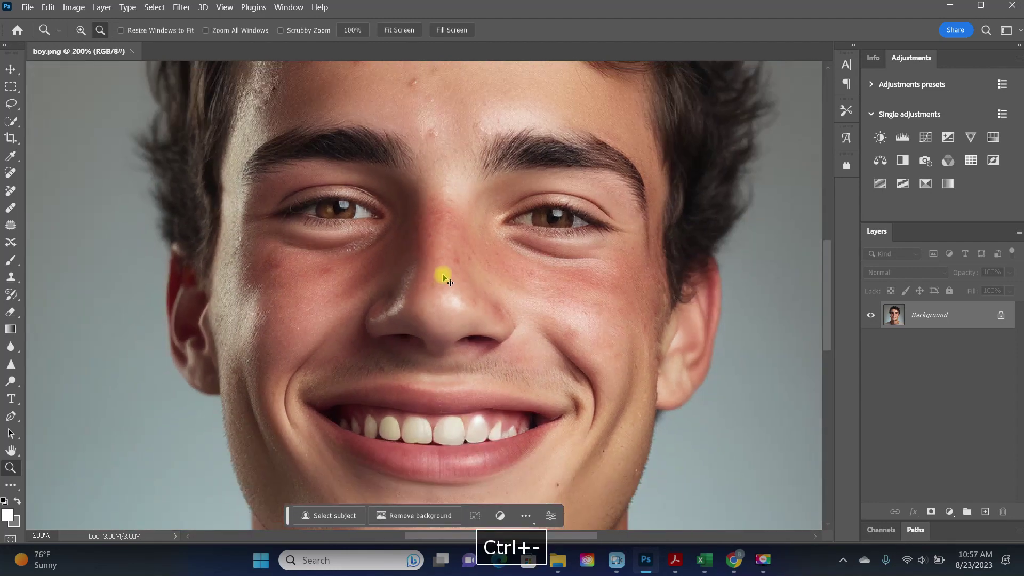
Zoom the boy portrait out to 66.7%, and fit it to the screen
key(ctrl+minus)
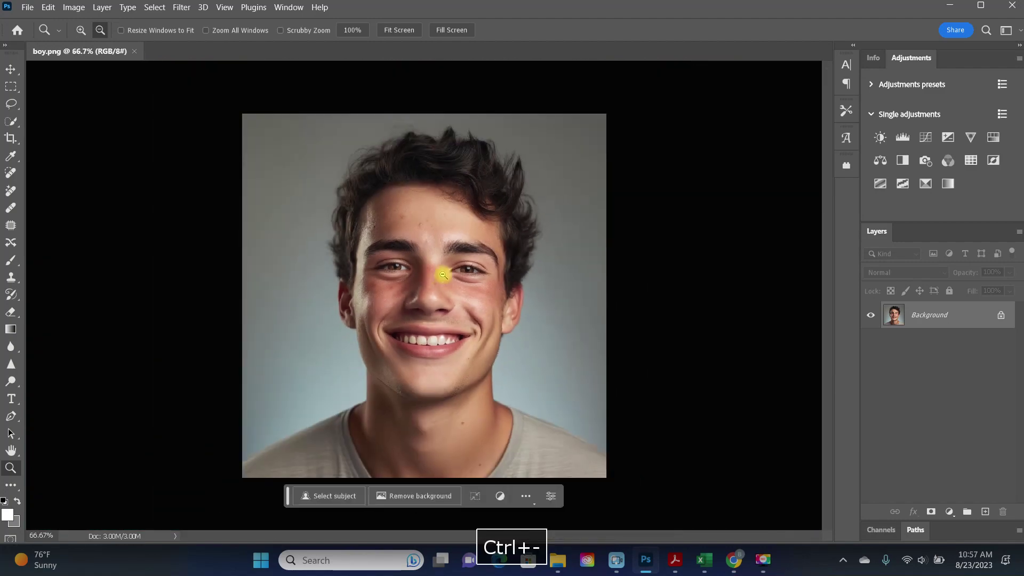
click(400, 31)
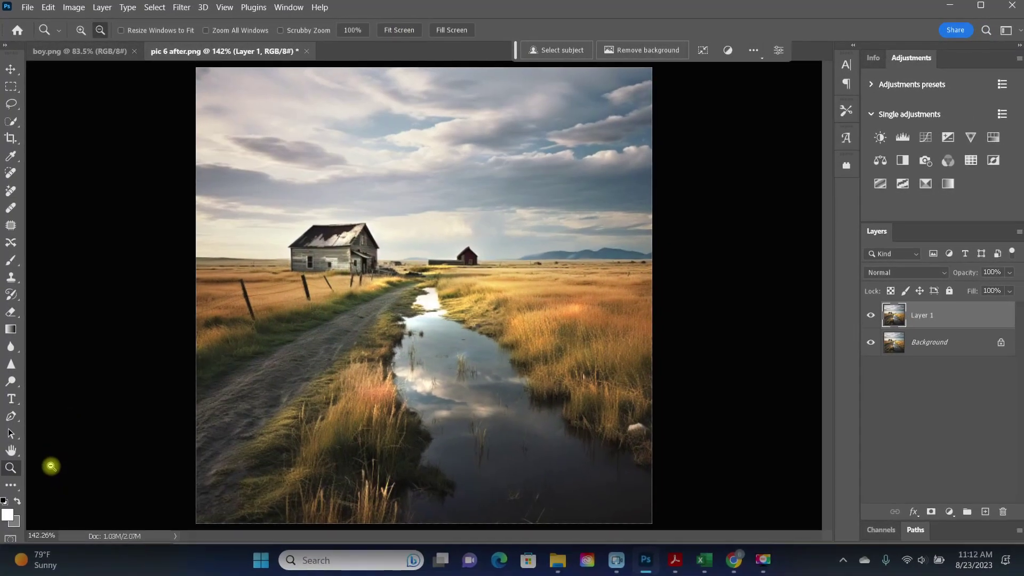
Preview a 1:1 square crop on the farmhouse landscape, crop it to 16:9 instead, and undo the crop
click(9, 137)
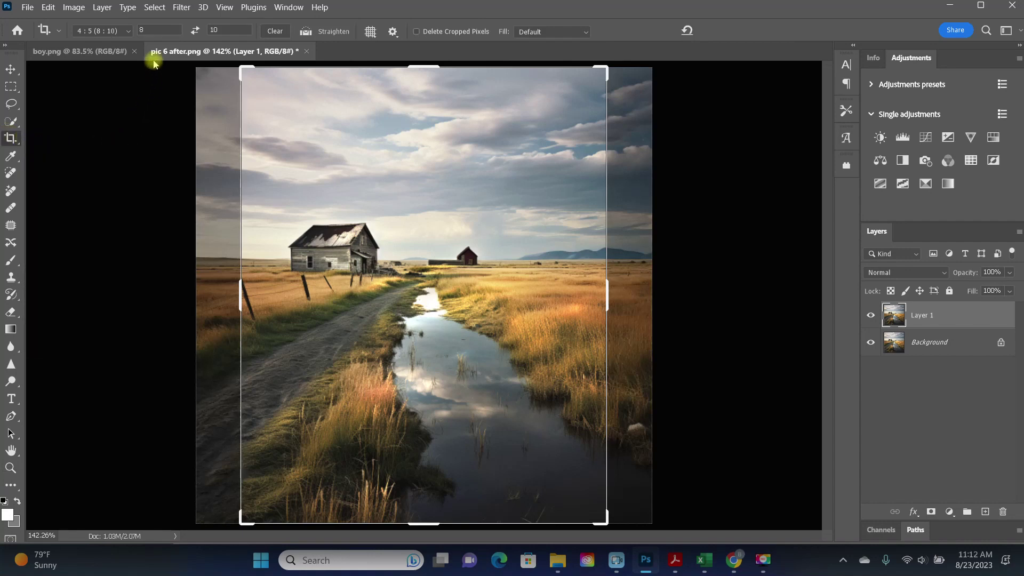
click(128, 31)
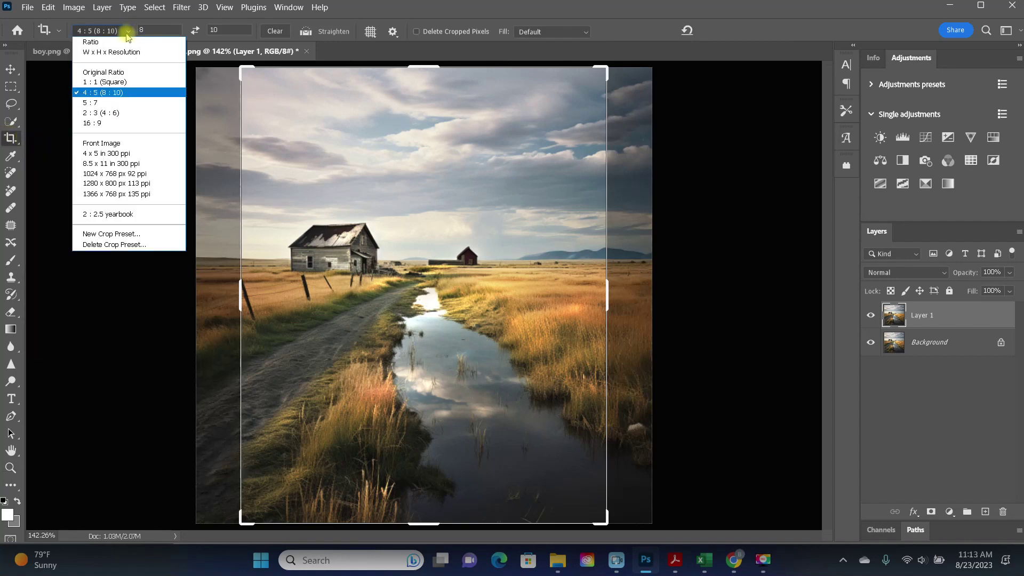
click(126, 83)
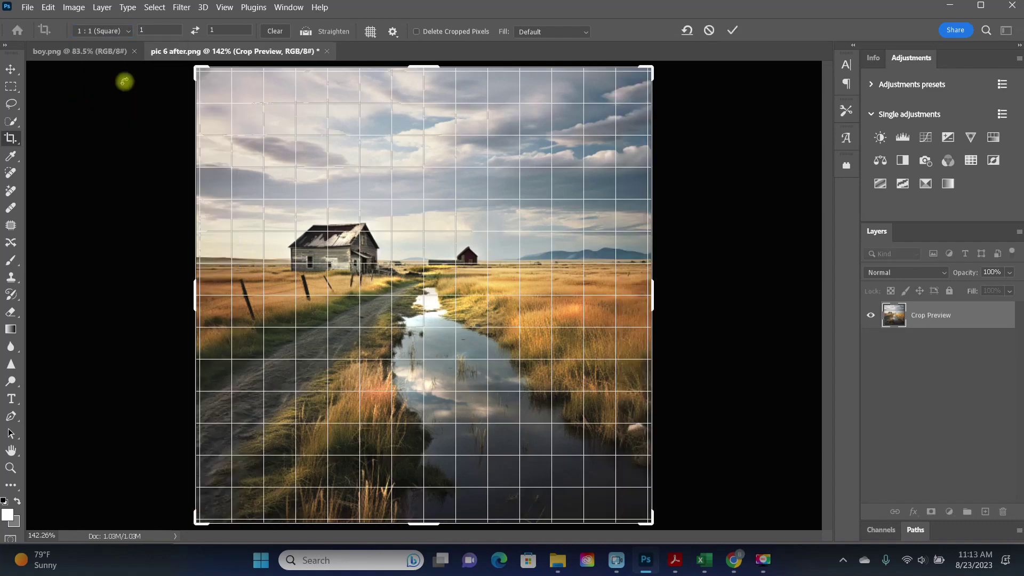
click(128, 31)
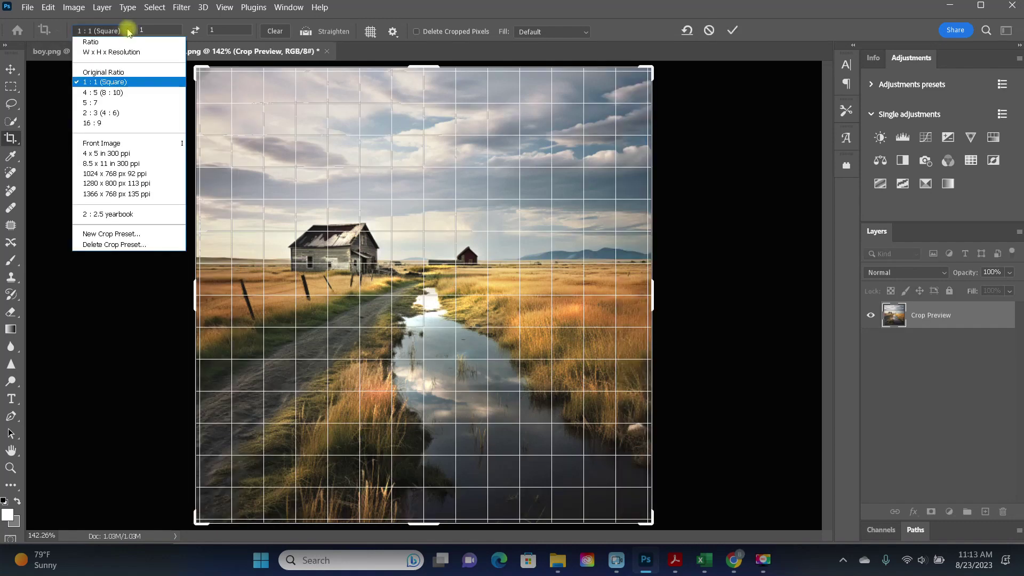
click(133, 124)
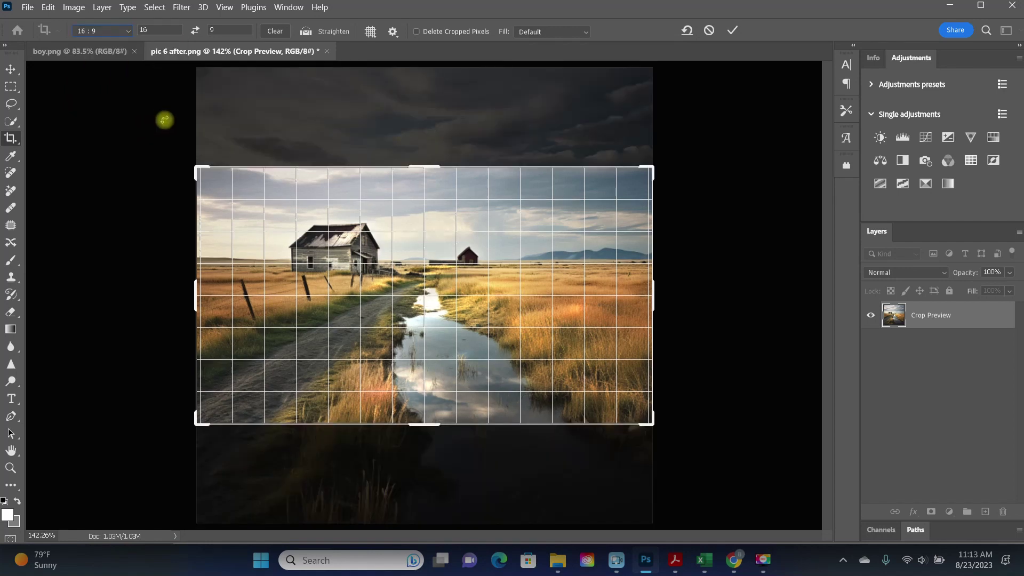
click(729, 33)
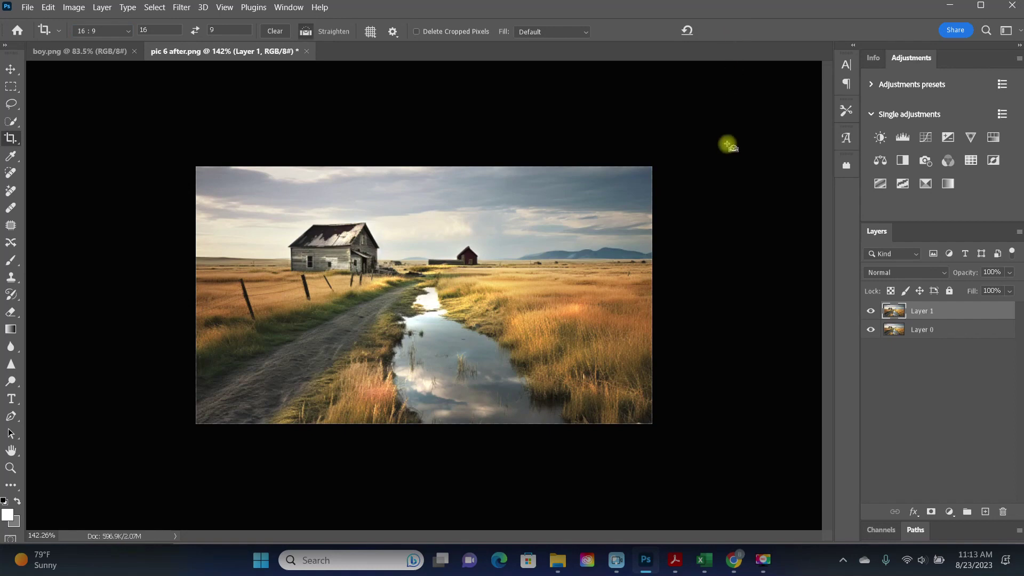
key(ctrl+z)
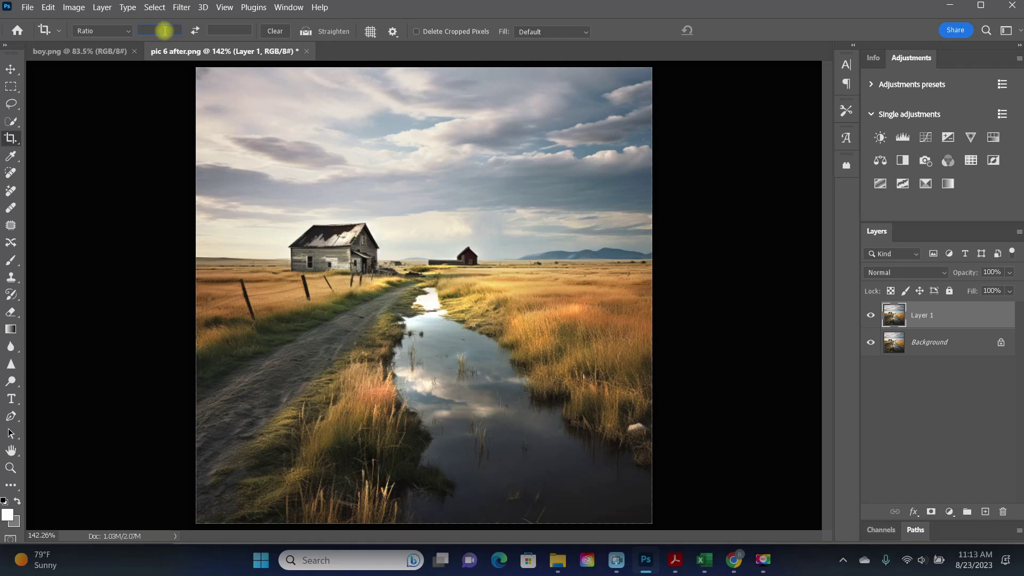
Crop the farmhouse landscape to a custom 8 by 10 ratio, and undo the crop
text(8)
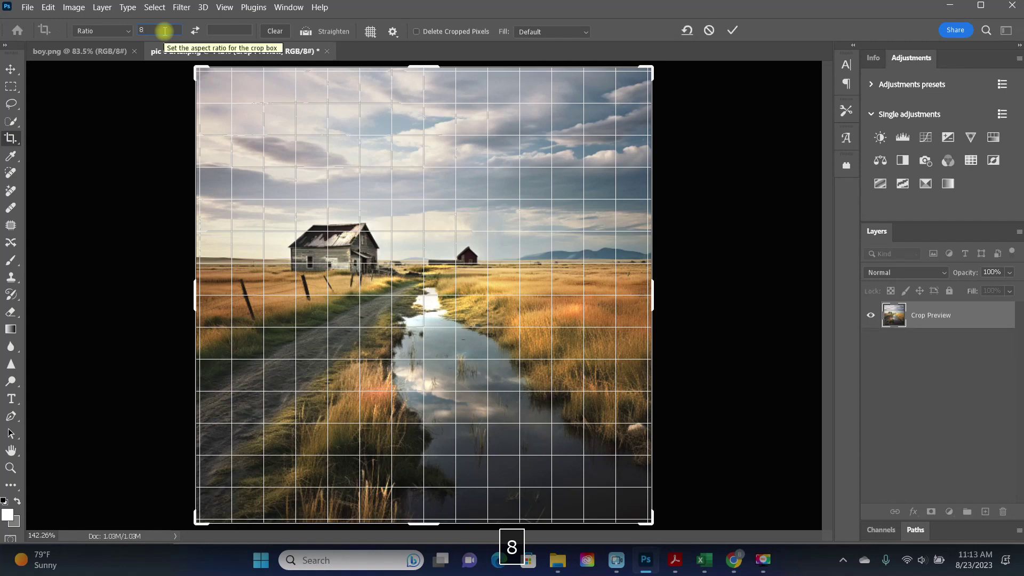
key(Tab)
text(10)
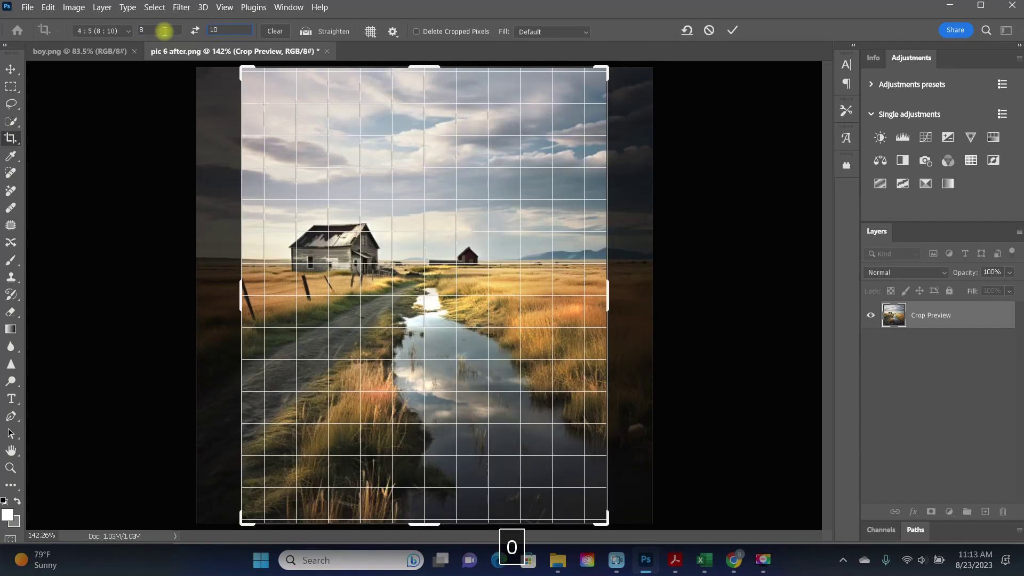
click(733, 30)
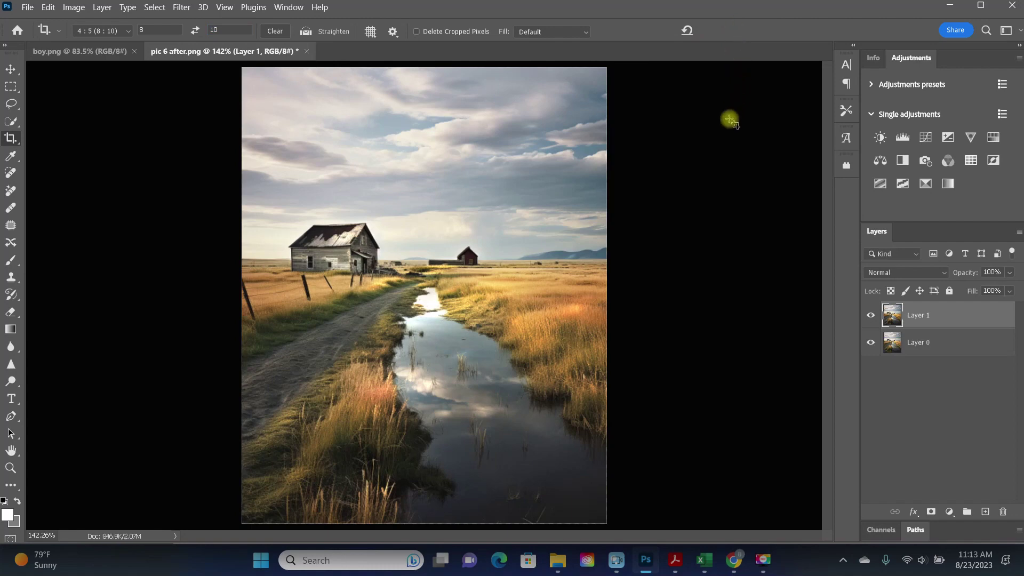
key(ctrl)
key(ctrl+z)
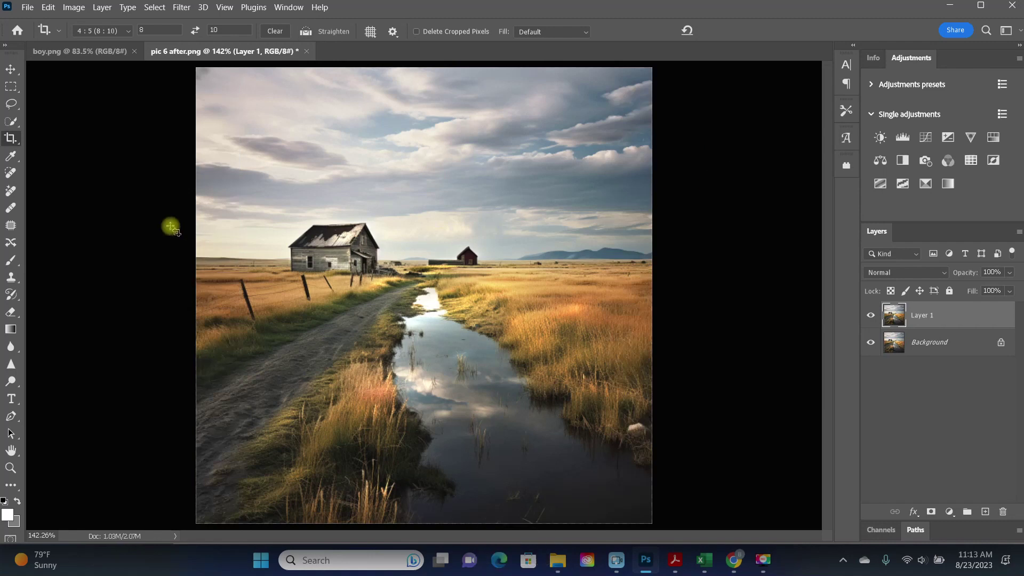
Select a wide rectangle around the farmhouse, red barn and upper stream with the Rectangular Marquee, and crop the image to it
click(11, 87)
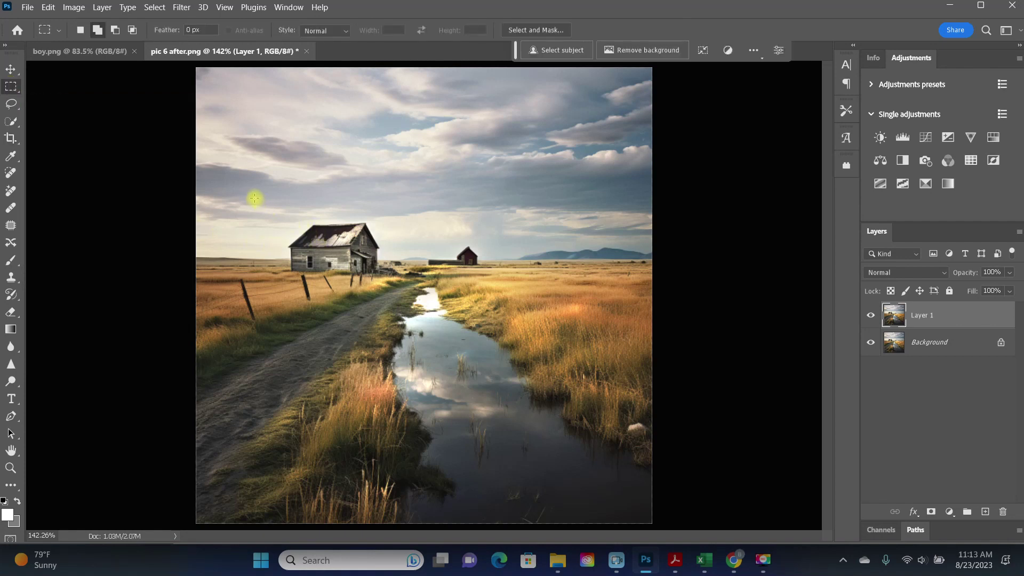
drag(228, 175, 513, 339)
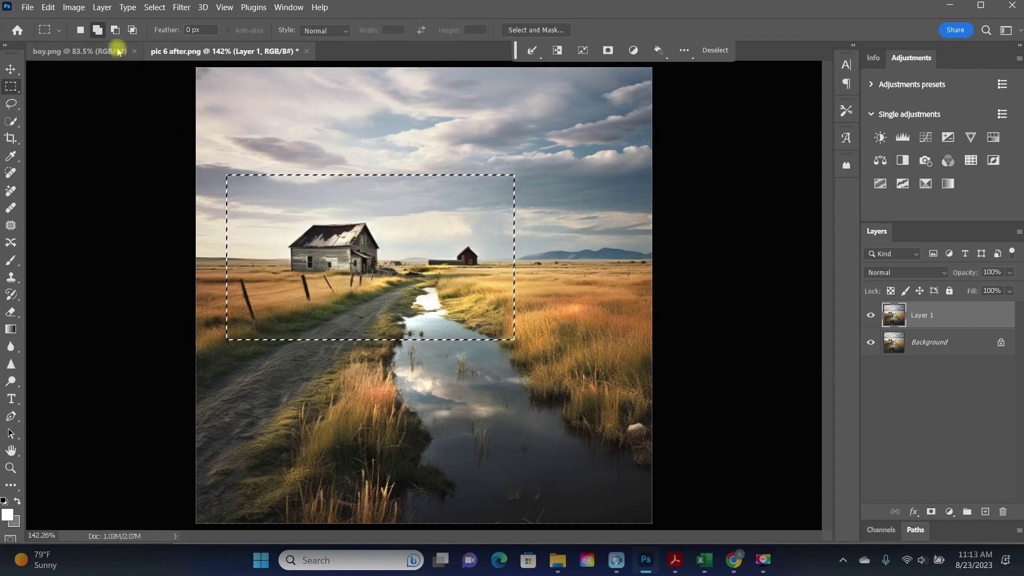
click(74, 8)
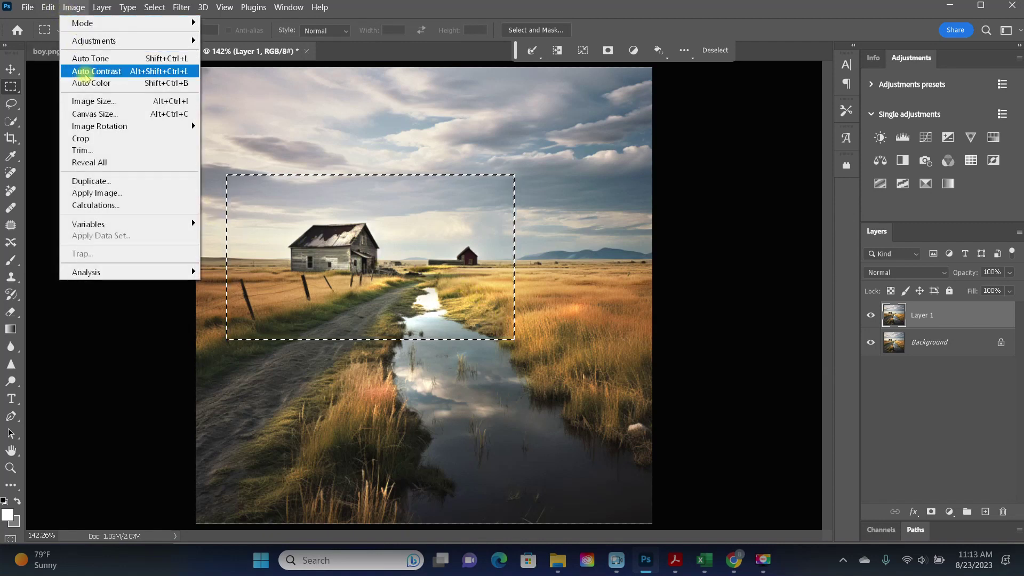
click(105, 138)
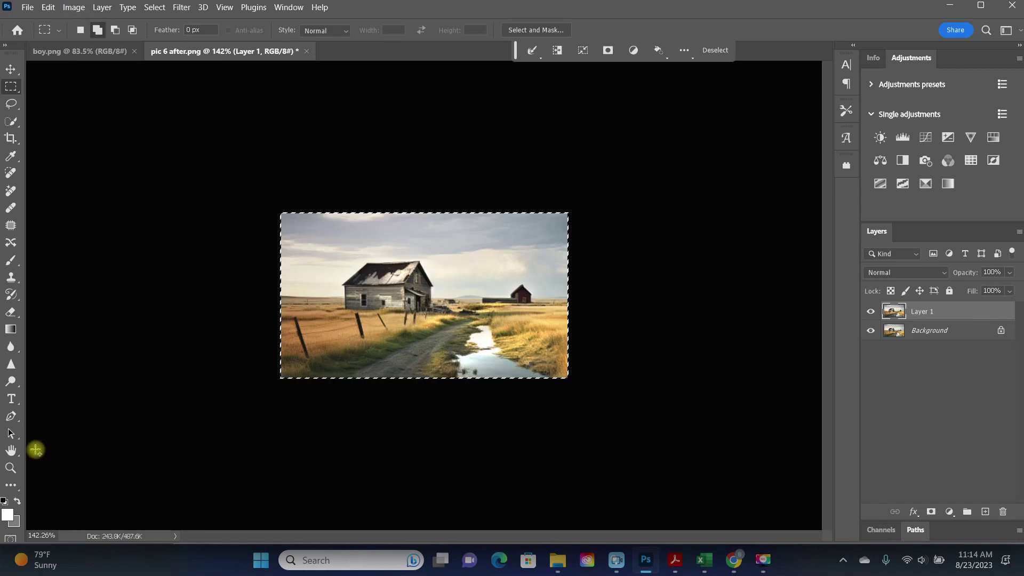
Fit the cropped farmhouse image to the screen, and remove the selection
click(10, 468)
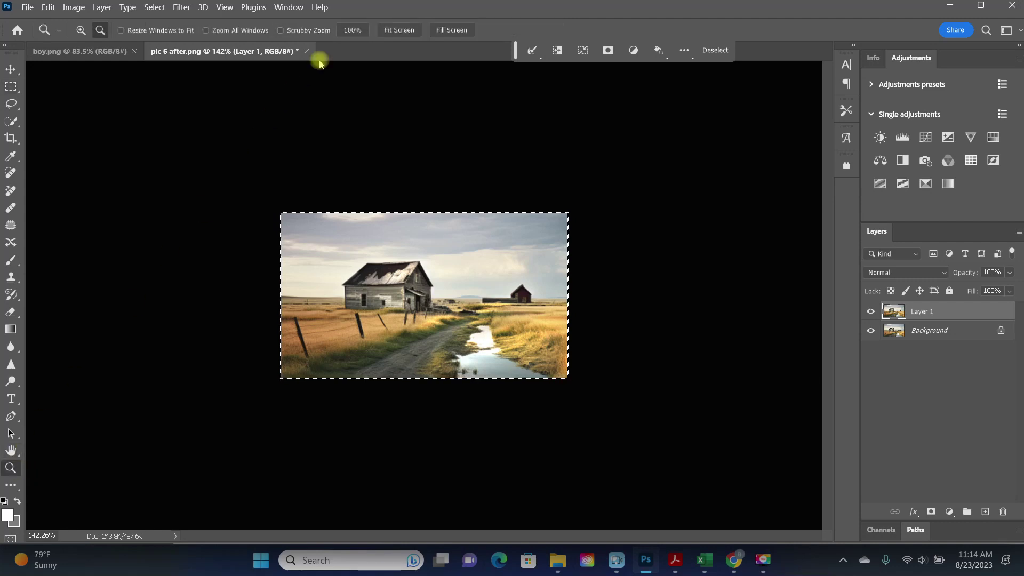
click(395, 30)
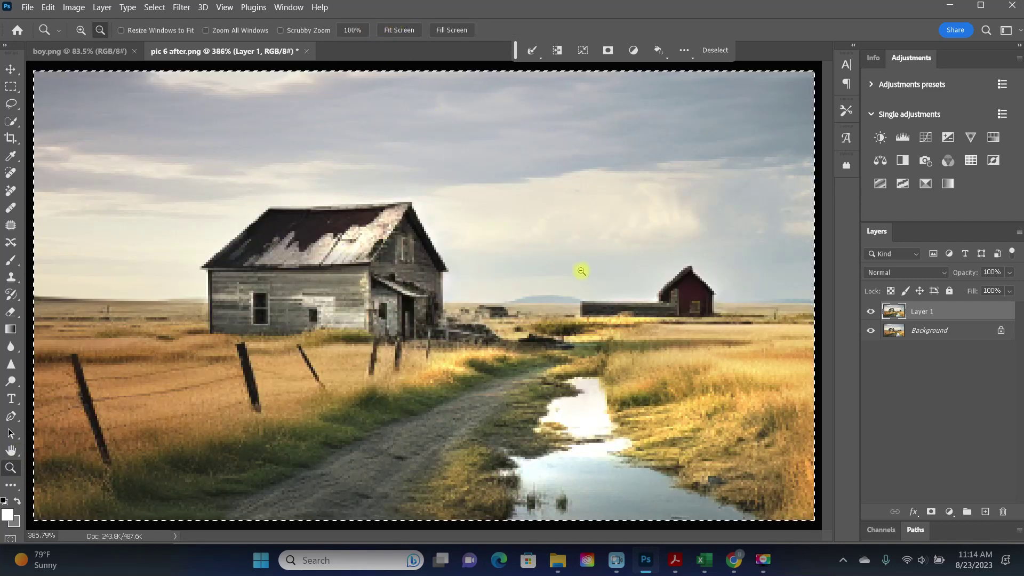
click(900, 401)
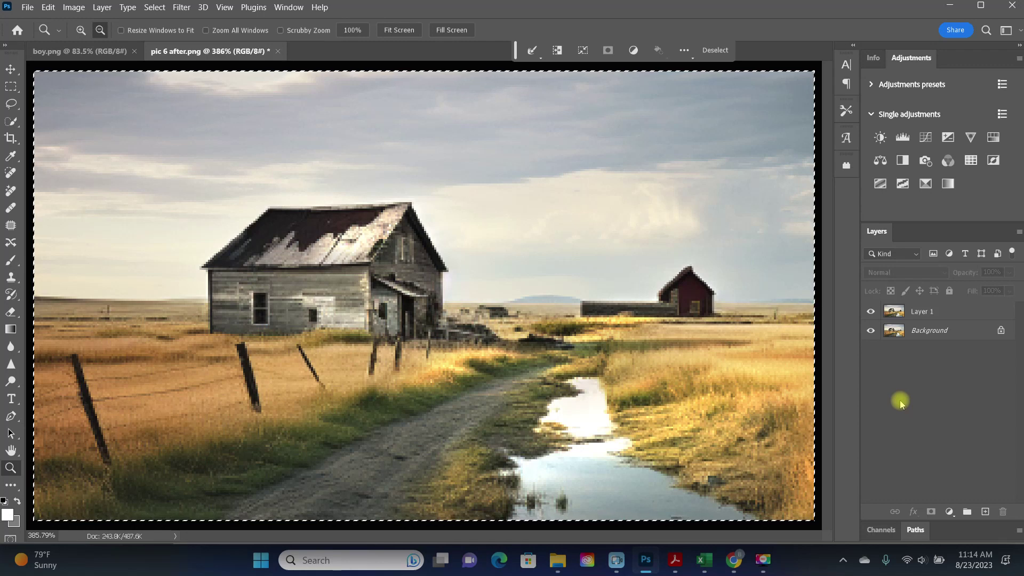
key(ctrl+d)
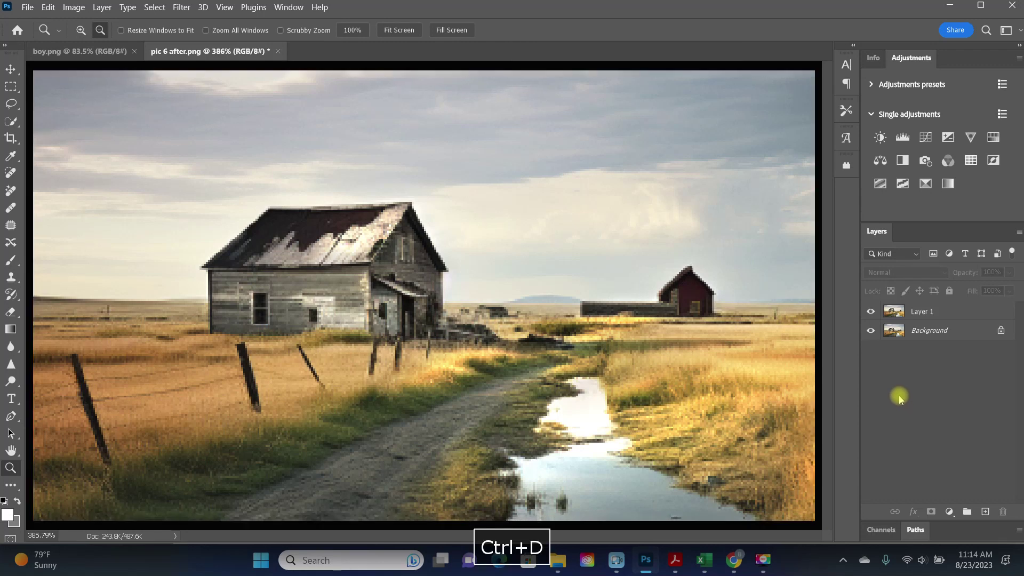
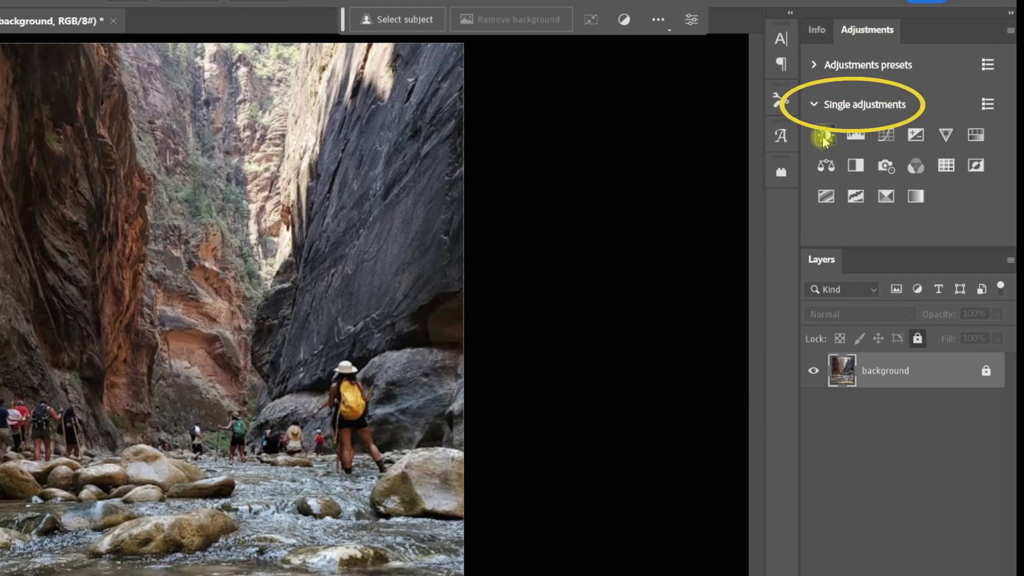
Add a Brightness/Contrast adjustment to the canyon photo with brightness -57 and contrast -8, and toggle its visibility to compare
click(825, 137)
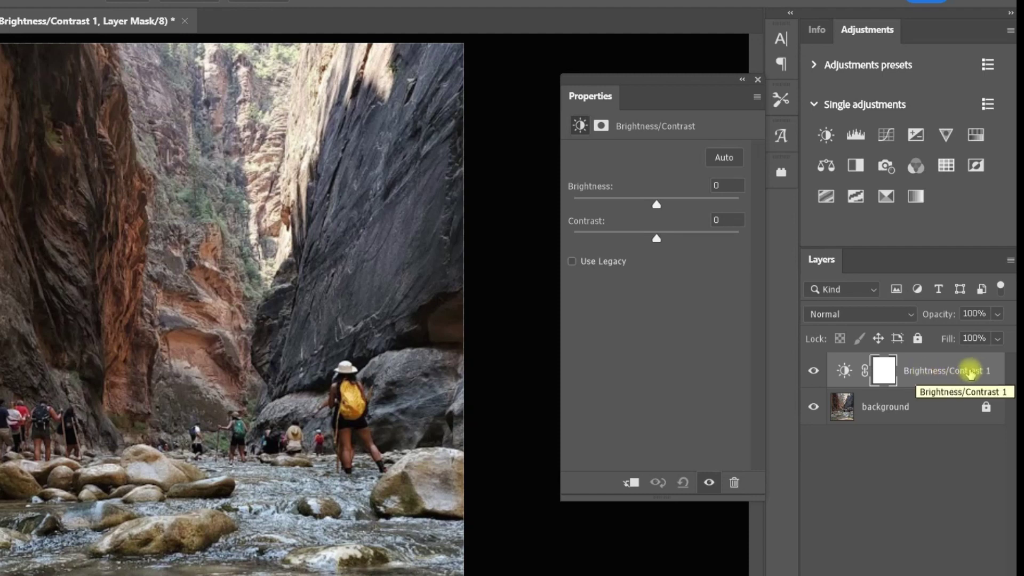
drag(657, 206, 626, 199)
mouse_move(656, 238)
mouse_down()
mouse_move(620, 236)
mouse_move(681, 249)
mouse_move(635, 245)
mouse_move(679, 251)
mouse_move(645, 252)
mouse_up()
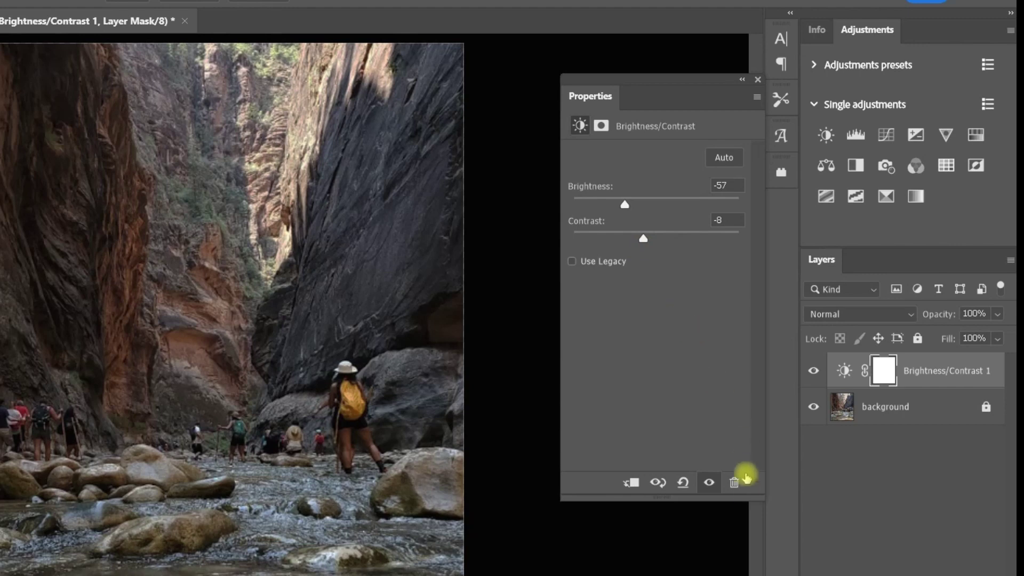
click(709, 483)
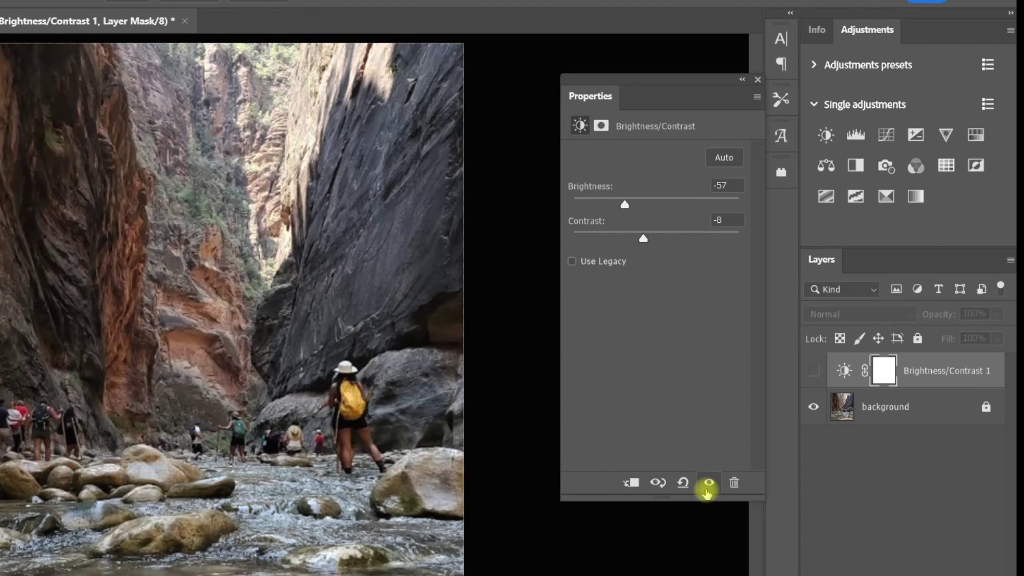
click(709, 483)
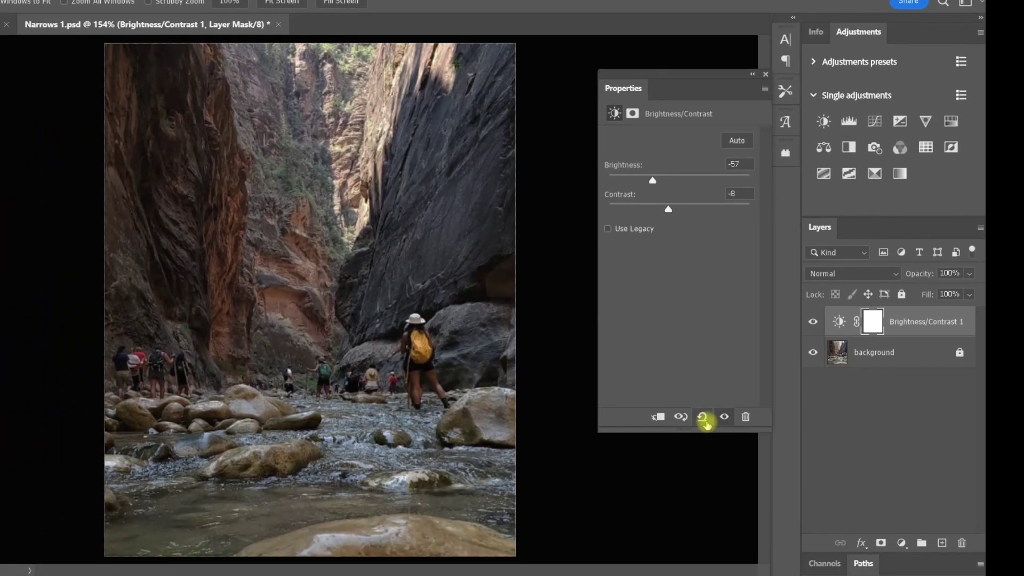
Reset the Brightness/Contrast adjustment to its defaults, close its properties, and delete the adjustment layer
click(703, 418)
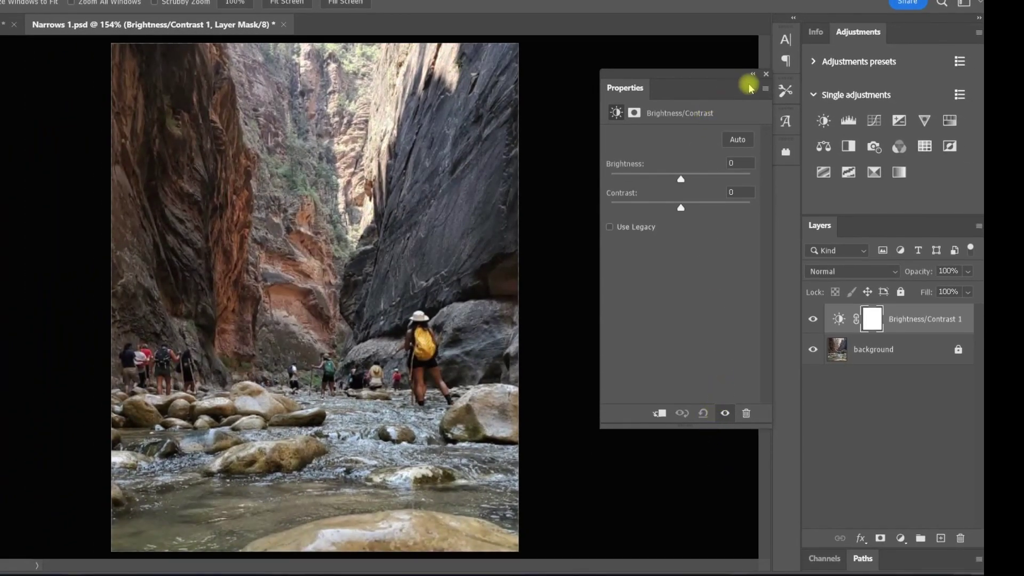
click(766, 75)
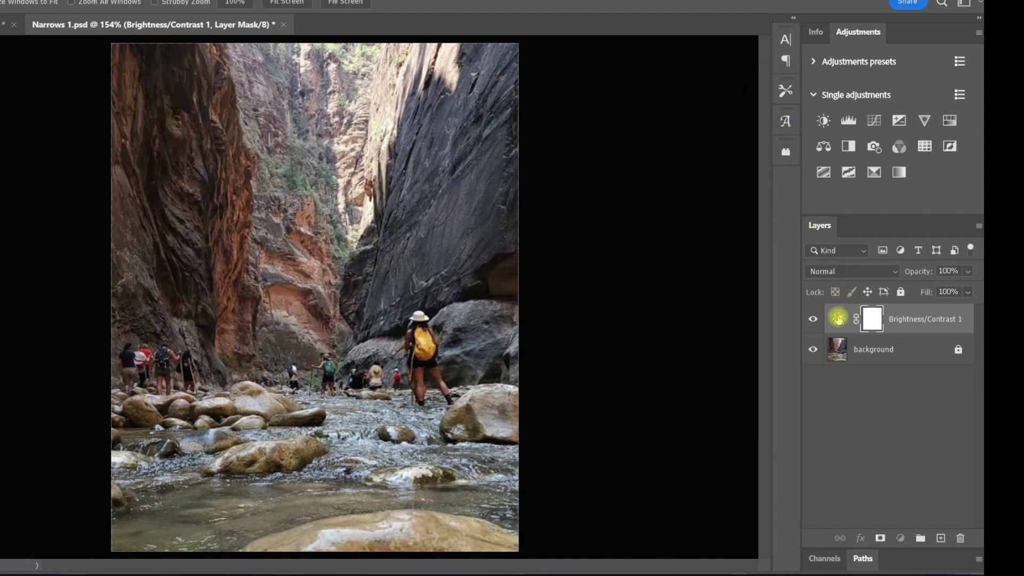
drag(838, 319, 963, 540)
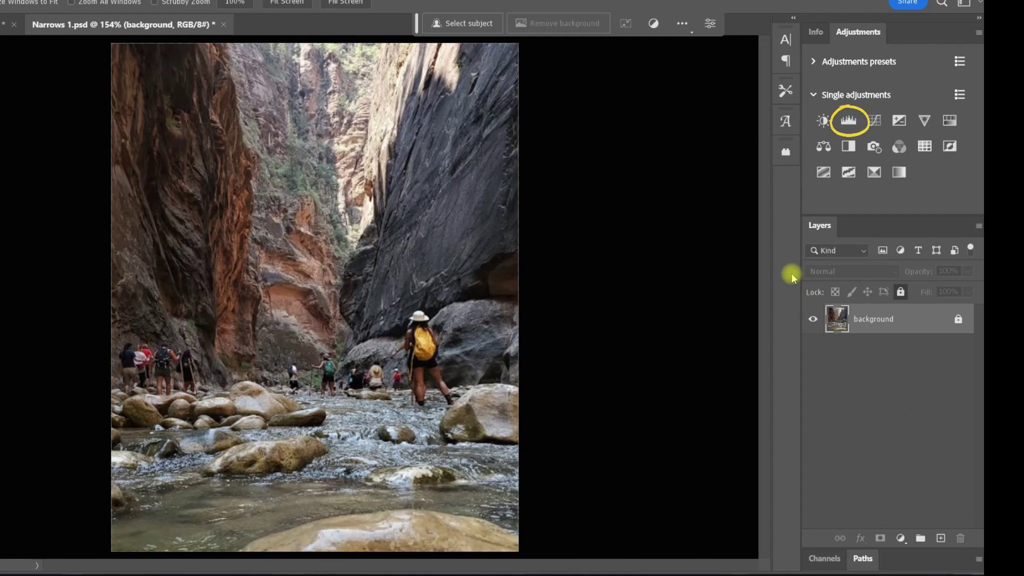
Add a Levels adjustment layer above the canyon photo, and set its midtone input level to 0.90
click(850, 122)
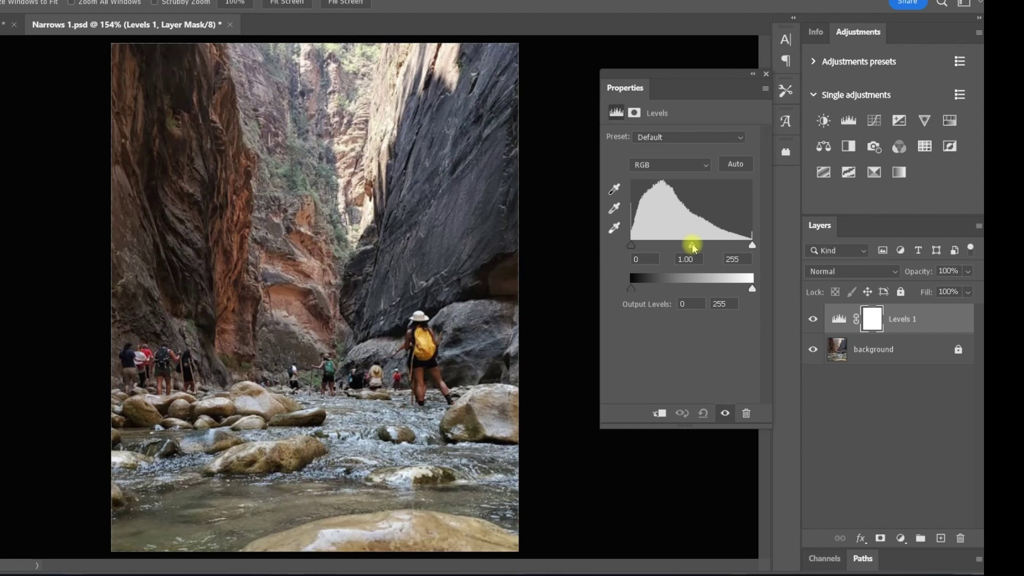
drag(692, 243, 699, 248)
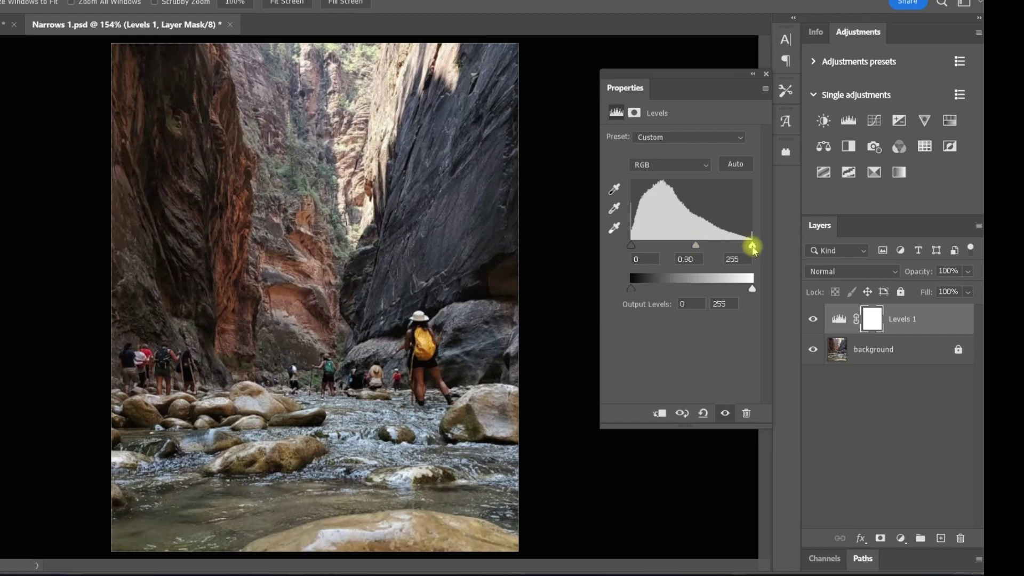
mouse_move(748, 243)
mouse_down()
mouse_move(710, 244)
mouse_move(752, 246)
mouse_up()
mouse_move(631, 249)
mouse_down()
mouse_move(651, 250)
mouse_move(616, 240)
mouse_up()
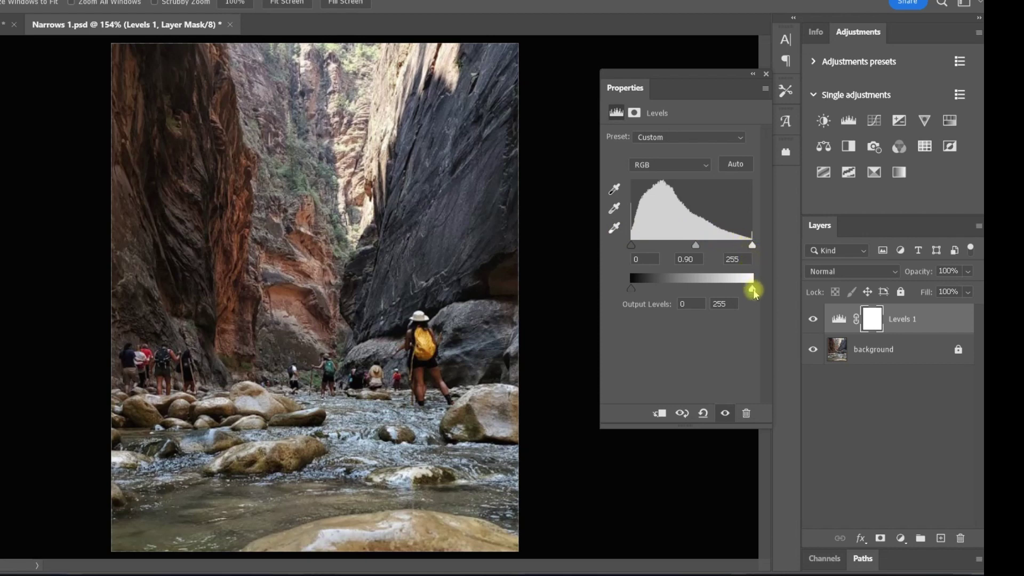
Lower the Levels white output level to 199, and toggle the adjustment's visibility to compare before and after
drag(753, 289, 730, 288)
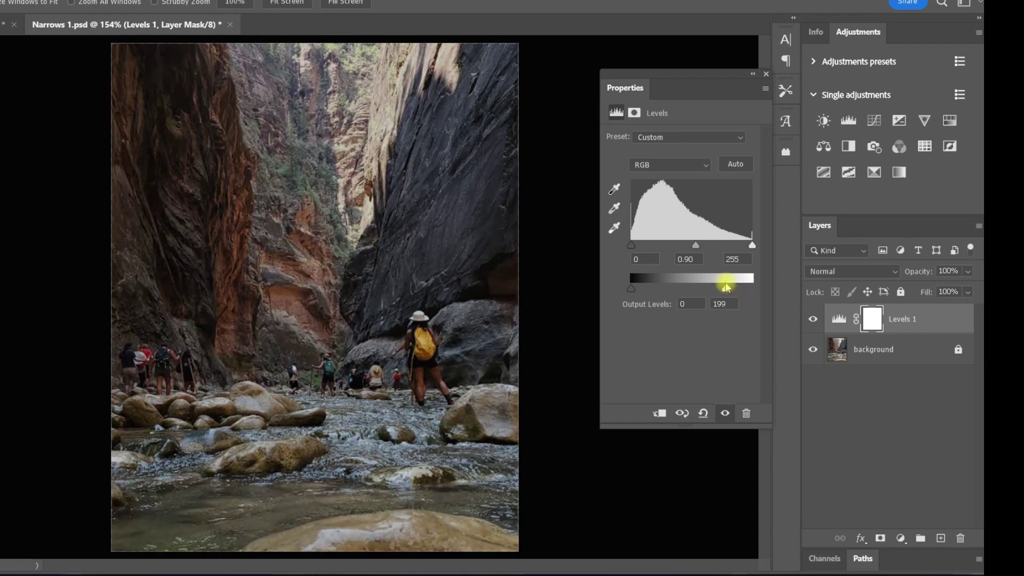
click(725, 414)
click(725, 413)
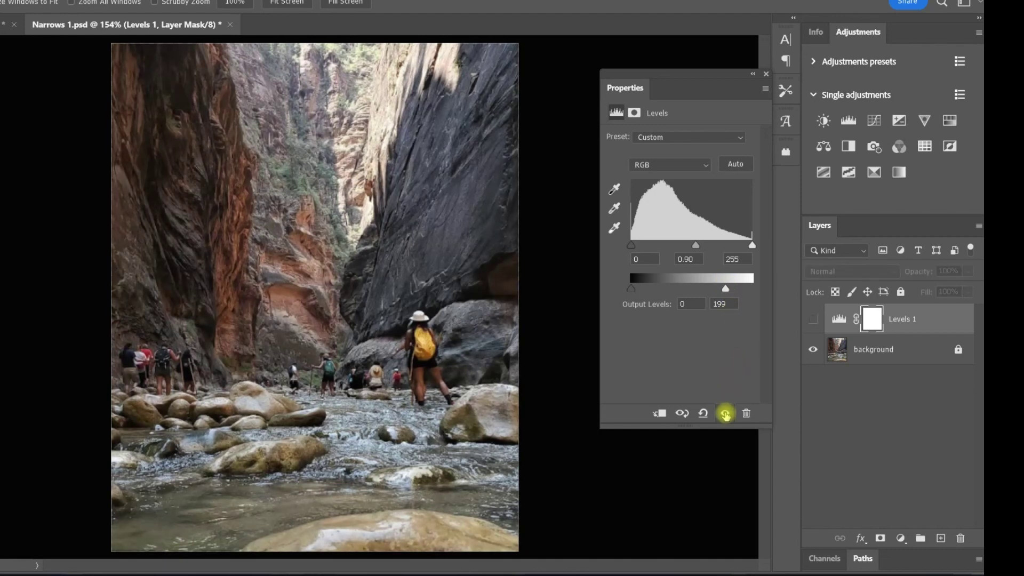
click(725, 413)
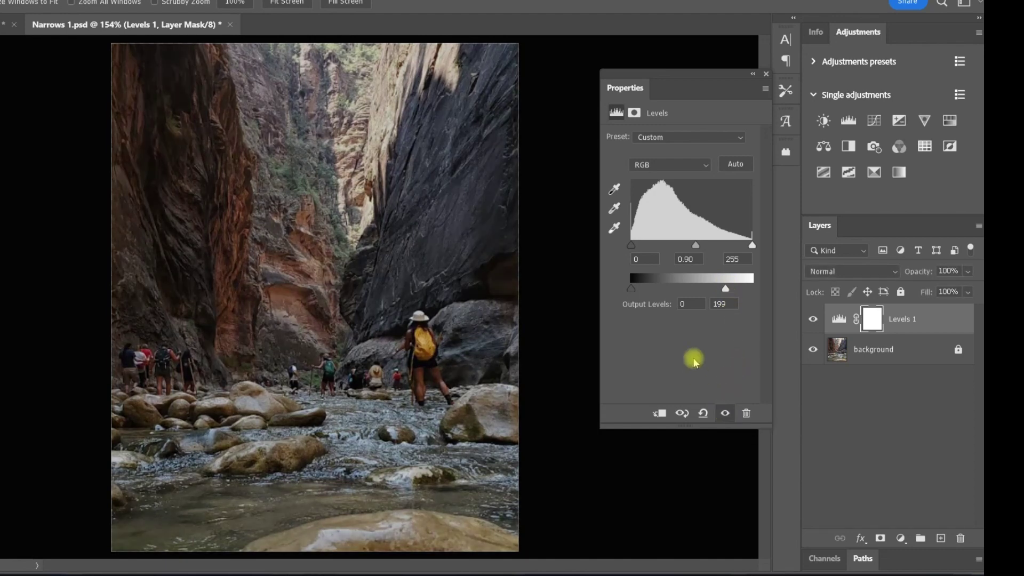
Raise the Levels black input level to 13, and toggle the adjustment's visibility to compare before and after
drag(696, 246, 697, 244)
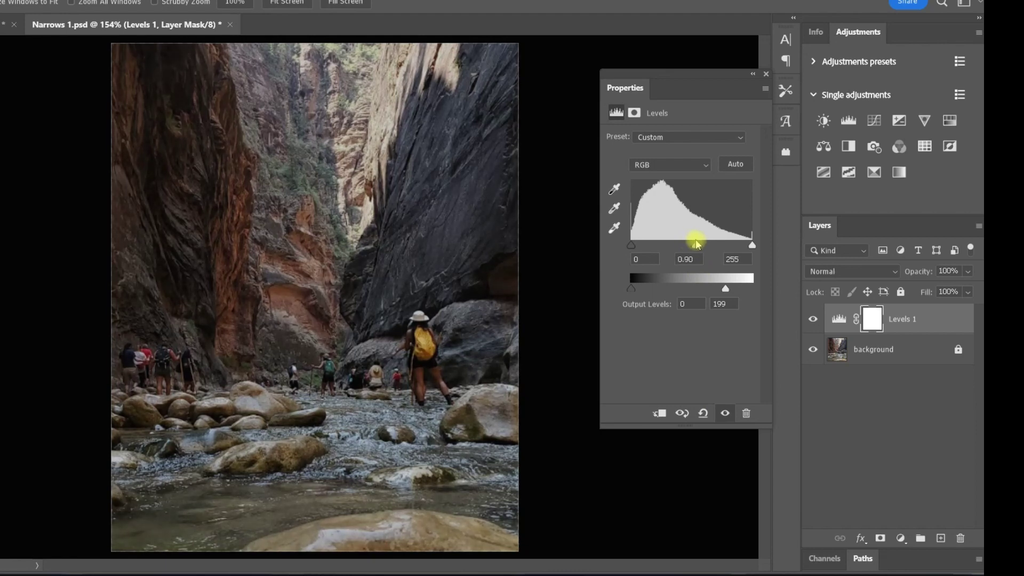
drag(631, 246, 639, 247)
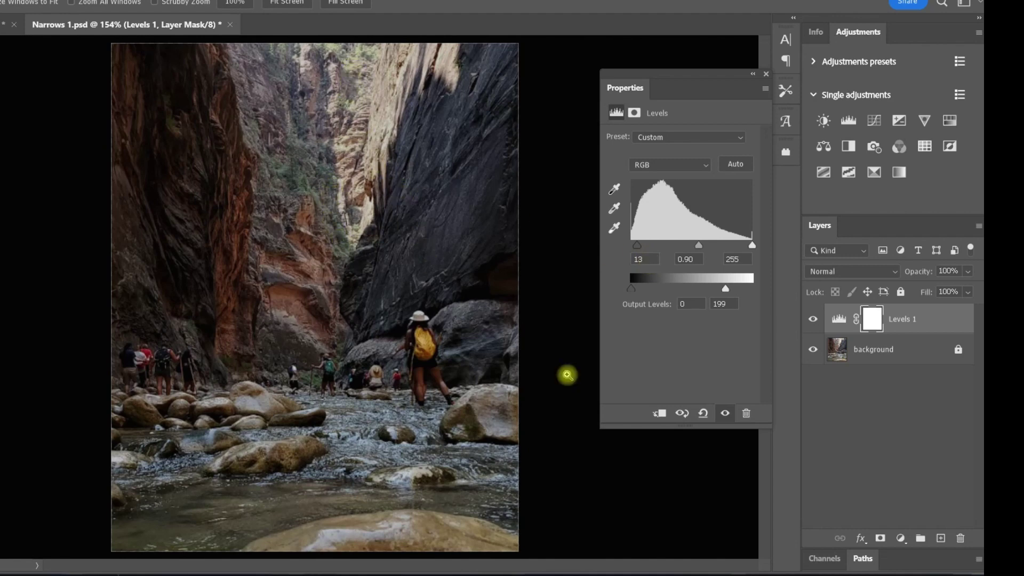
click(725, 413)
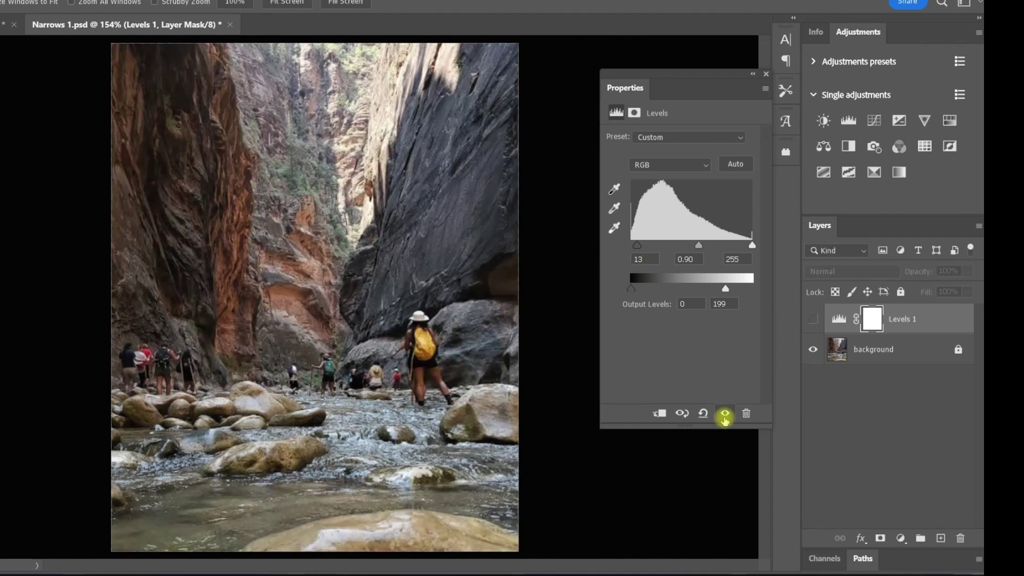
click(725, 415)
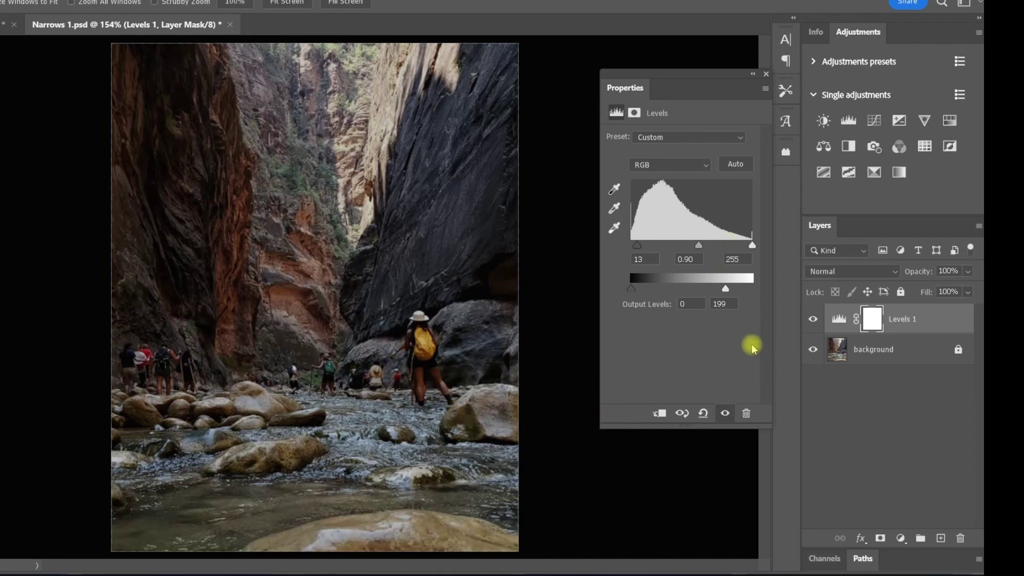
Delete the Levels adjustment layer from the canyon photo and close the layer properties
drag(844, 313, 962, 541)
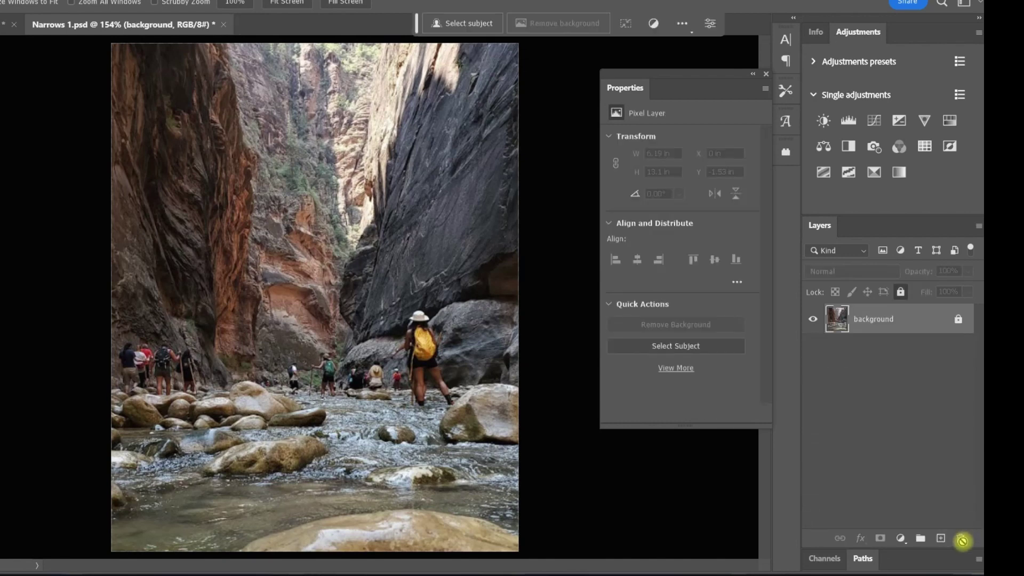
click(766, 74)
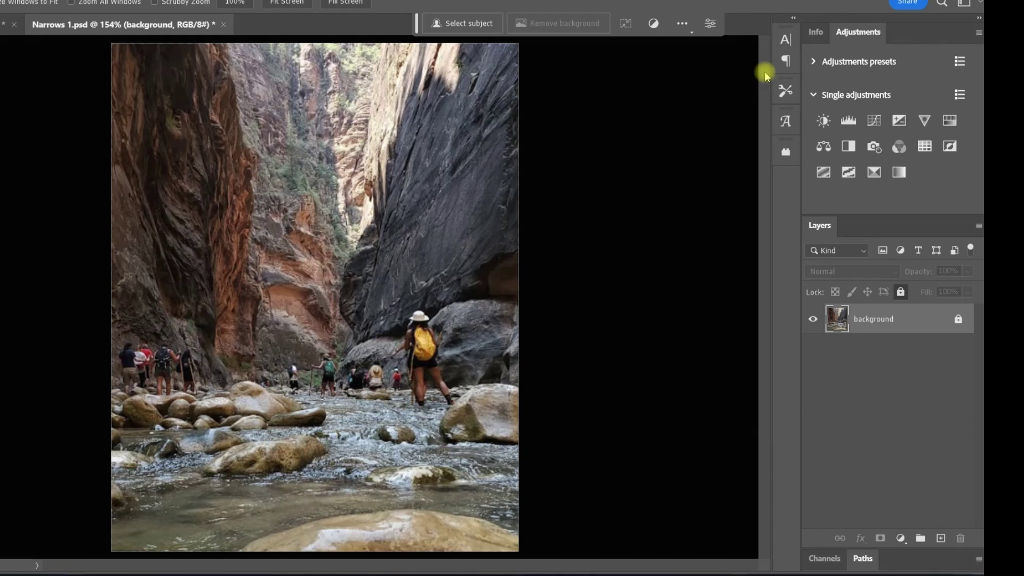
Add a Curves adjustment layer above the canyon photo and activate its on-image adjustment tool
click(874, 122)
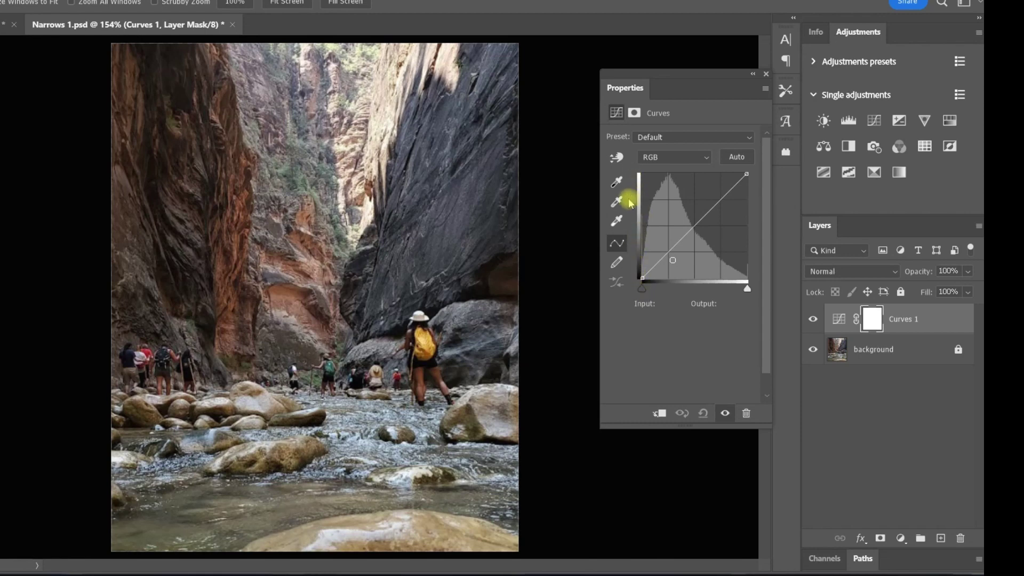
click(619, 158)
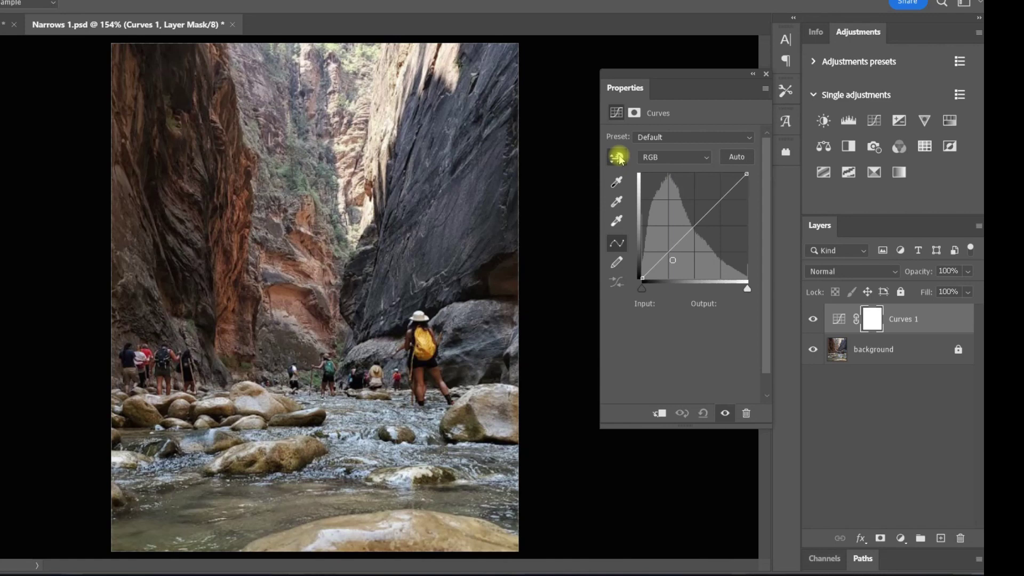
click(618, 157)
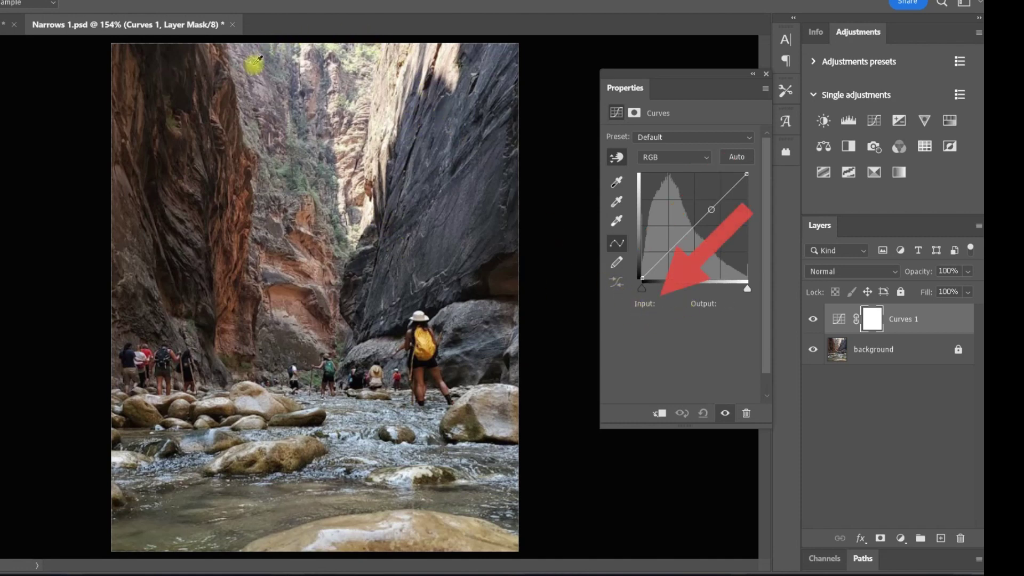
Darken the midtones by pulling a point near the curve's middle down to about input 152, output 111
ctrl+click(405, 111)
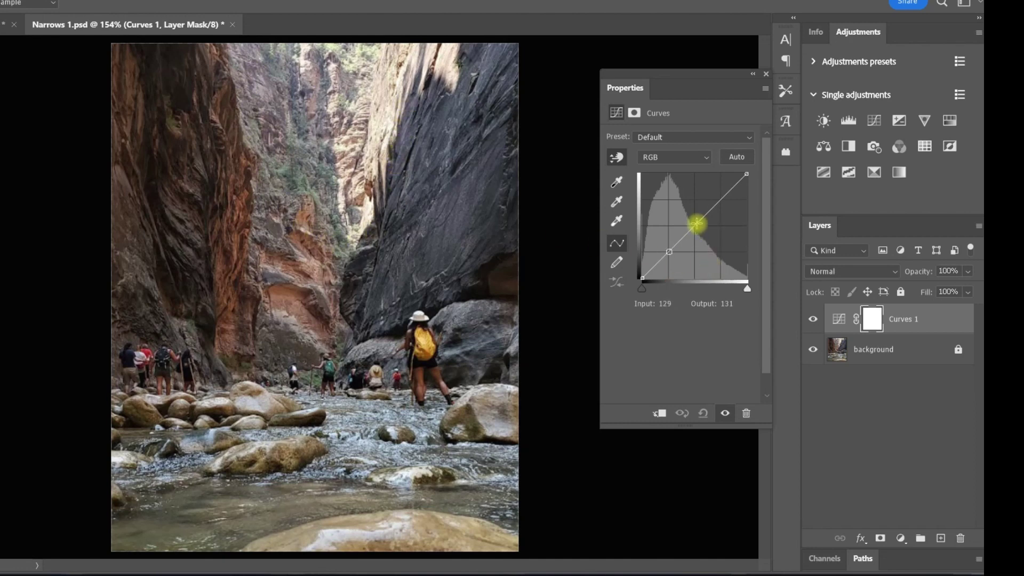
drag(697, 223, 704, 232)
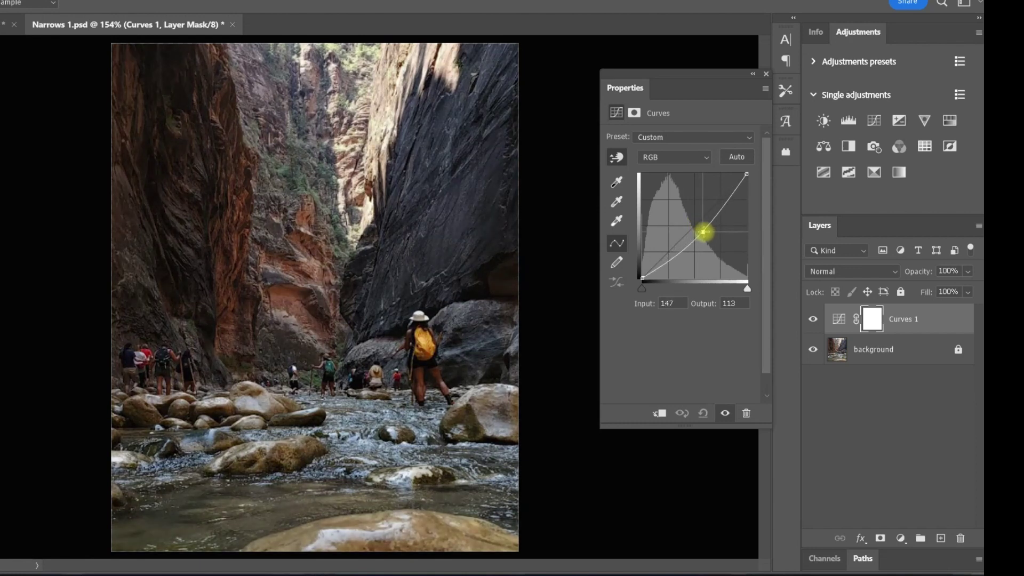
click(746, 174)
mouse_move(746, 174)
mouse_down()
mouse_move(756, 200)
mouse_move(761, 170)
mouse_up()
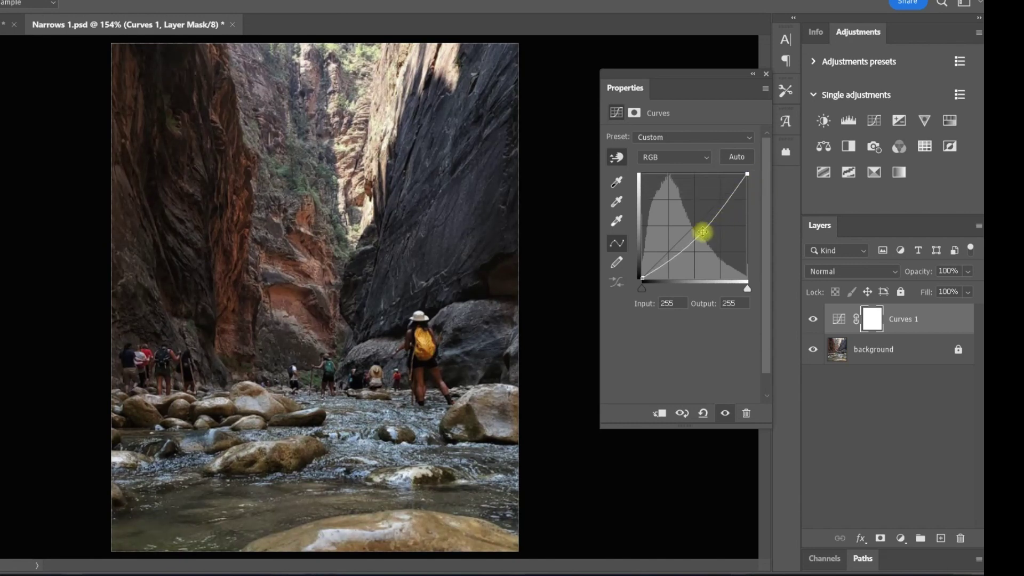
click(703, 232)
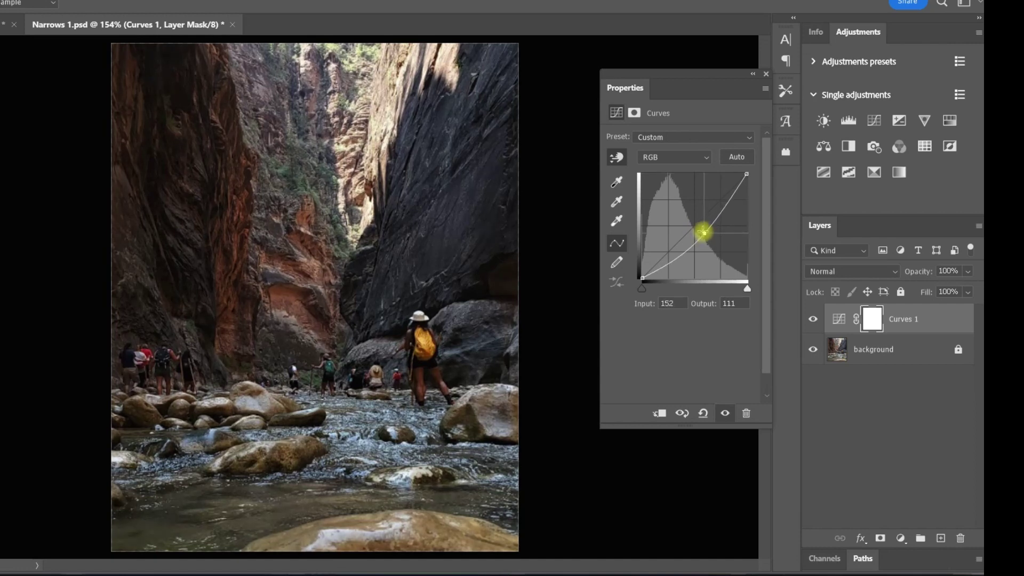
Set a shadow point on the curve at input 25, output 24, and toggle the adjustment's visibility before closing its properties
ctrl+click(366, 203)
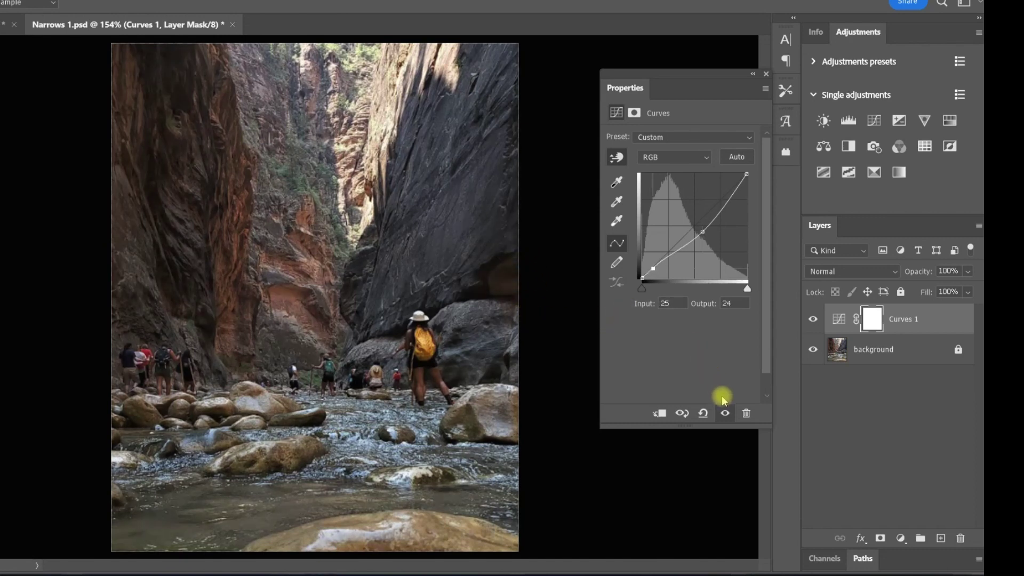
click(726, 414)
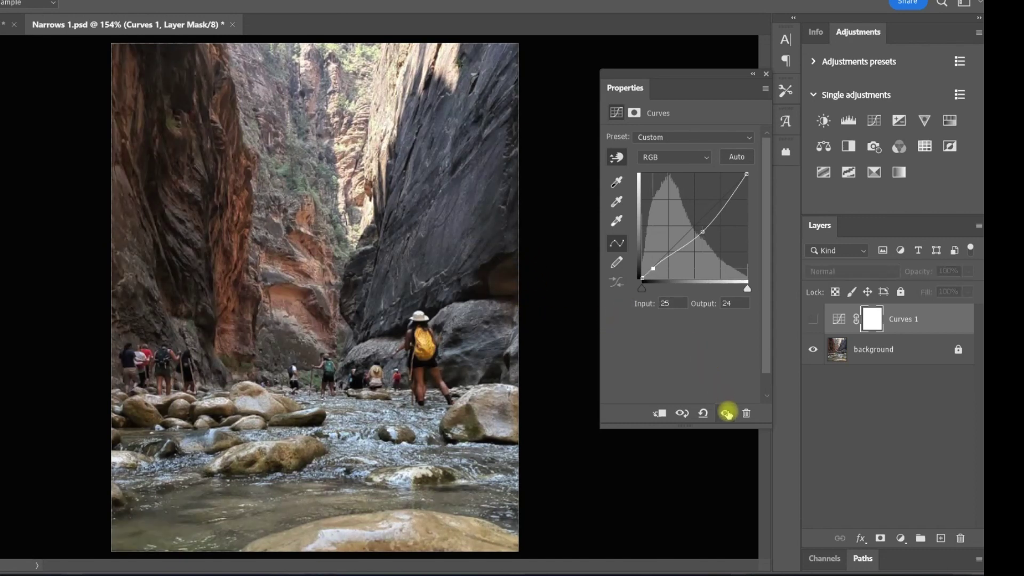
click(727, 413)
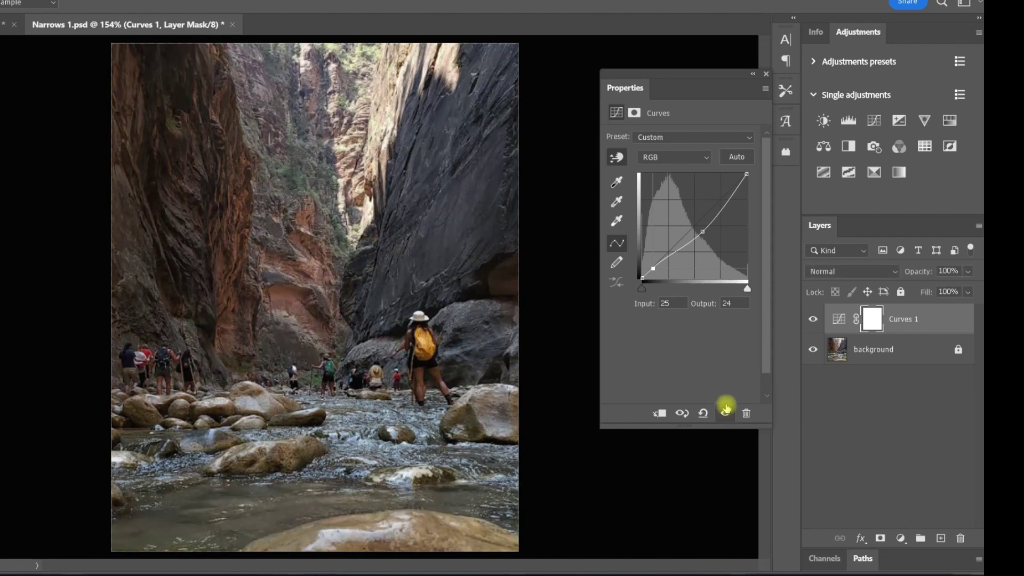
click(766, 74)
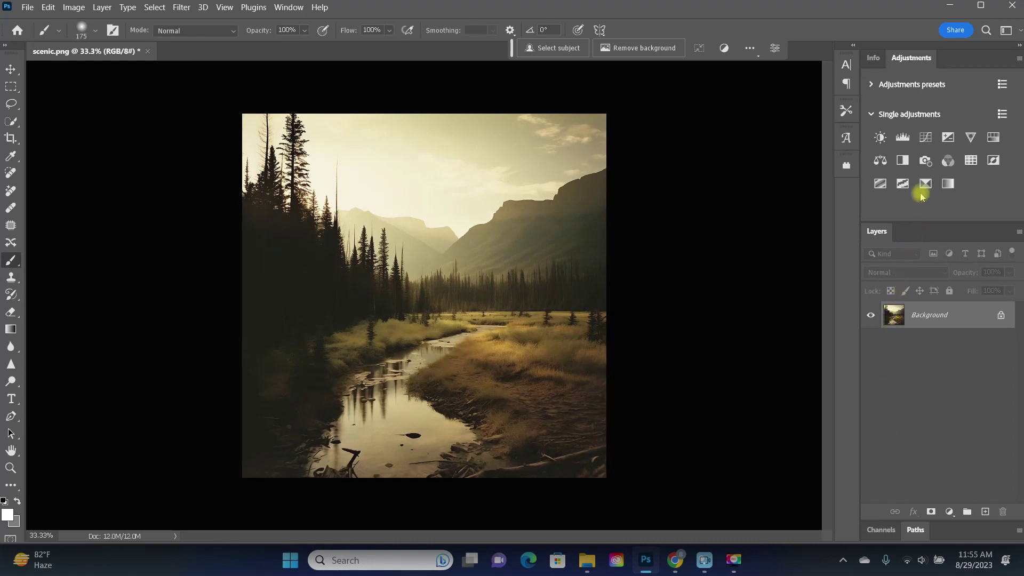
Add a Curves adjustment layer to scenic.png and brighten the midtones with a curve point at input 113, output 135
click(927, 138)
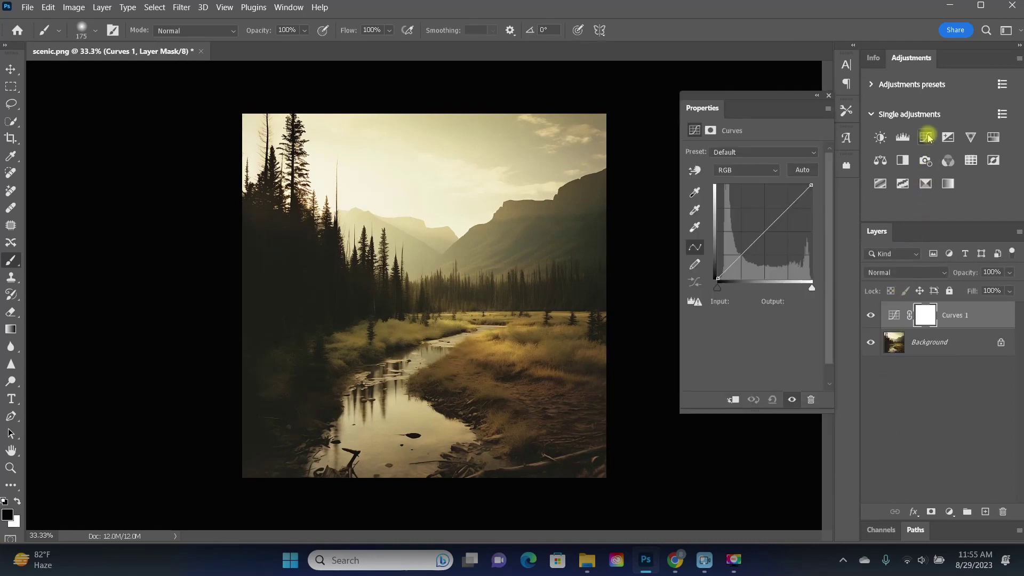
click(764, 229)
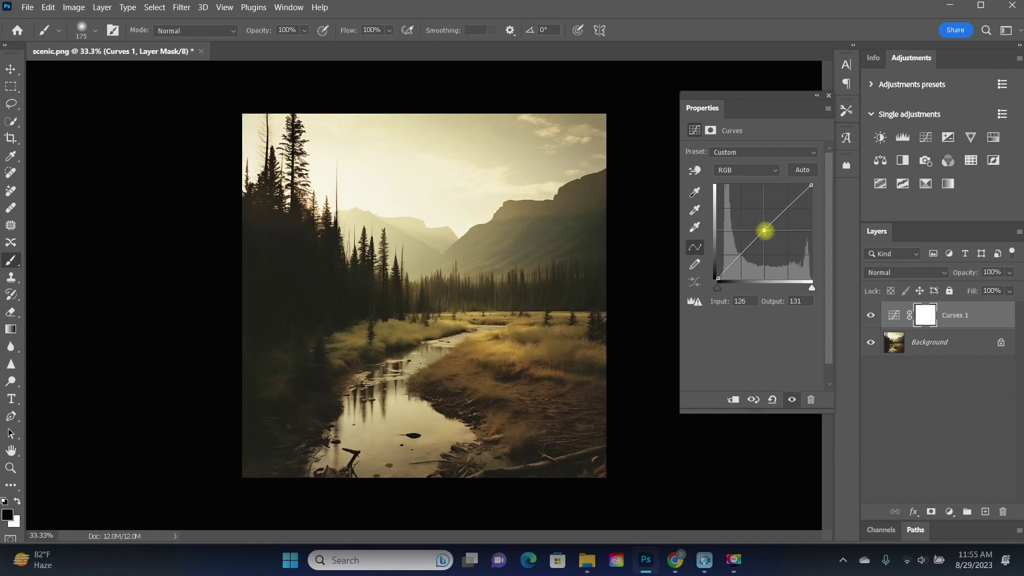
drag(764, 231, 760, 229)
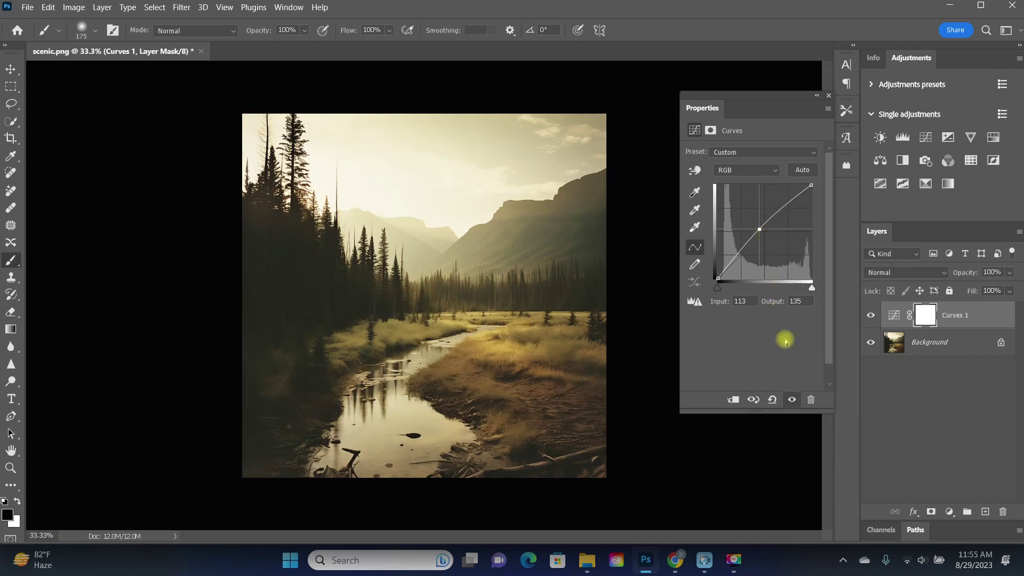
Toggle the visibility of the scenic photo's Curves adjustment to compare before and after, and close its properties
click(793, 401)
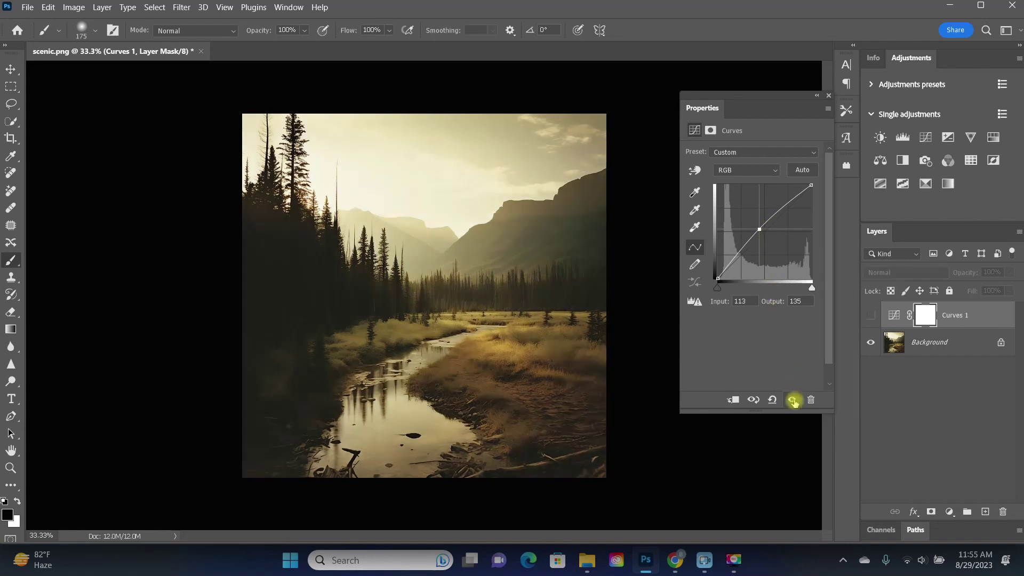
click(793, 400)
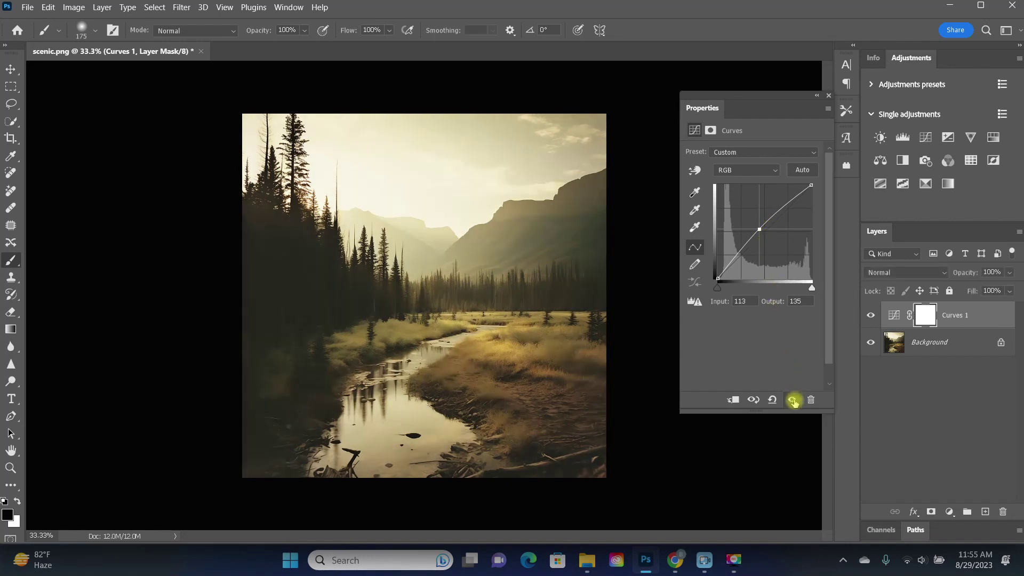
click(871, 319)
click(872, 319)
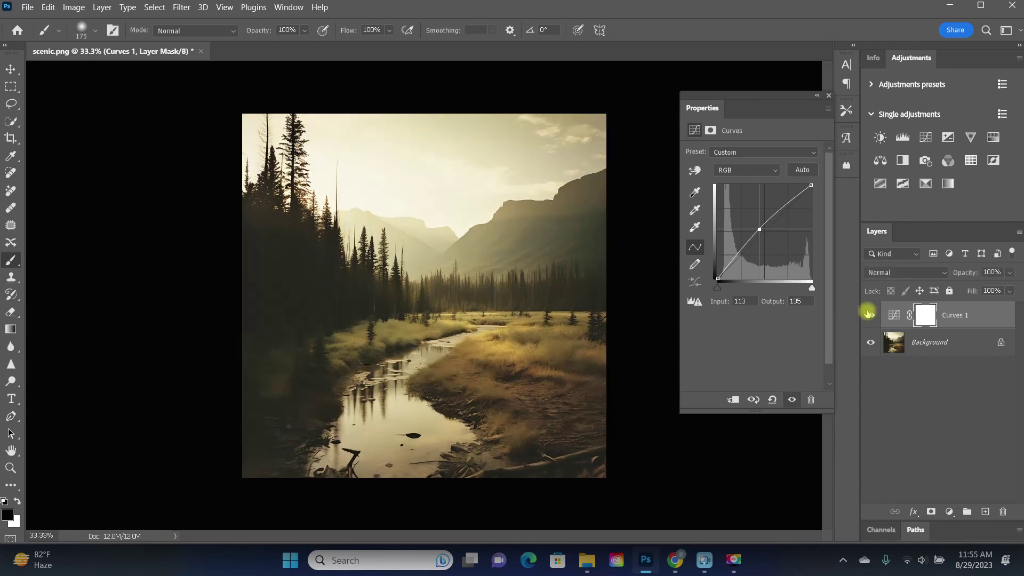
click(829, 95)
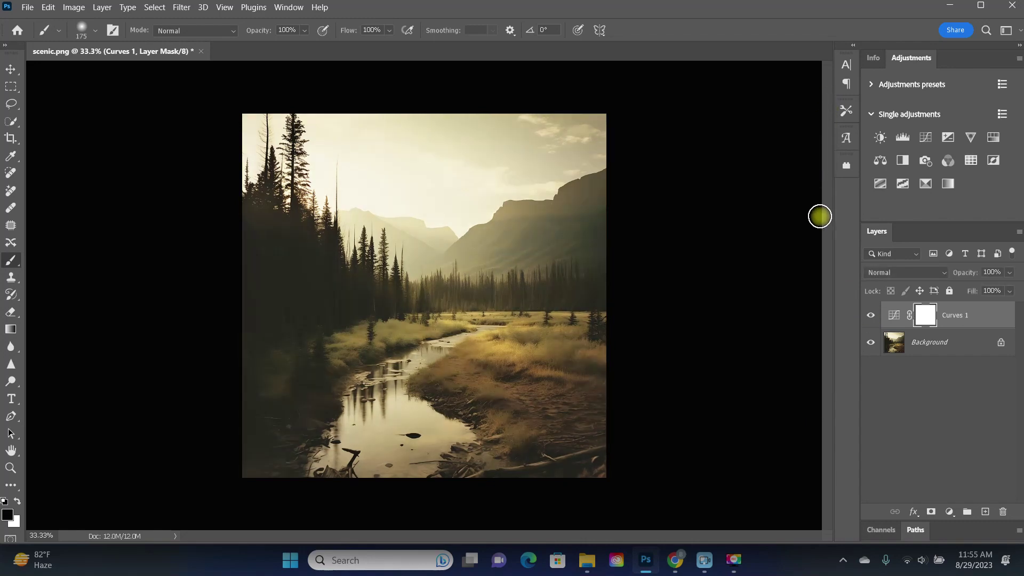
click(871, 316)
click(872, 316)
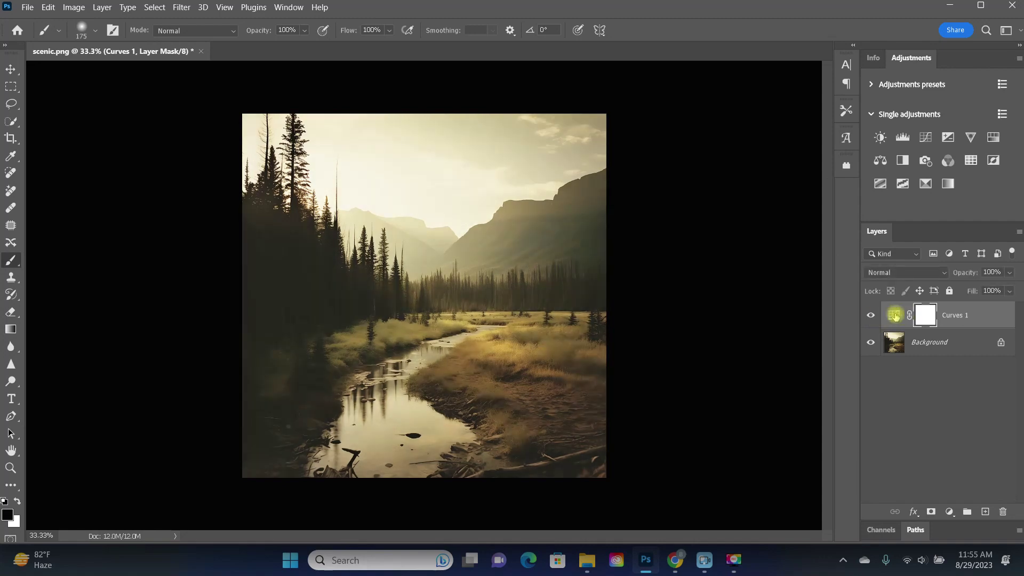
Reopen the Curves adjustment's properties, view its layer mask settings, and return to the curve settings
click(891, 316)
double_click(892, 316)
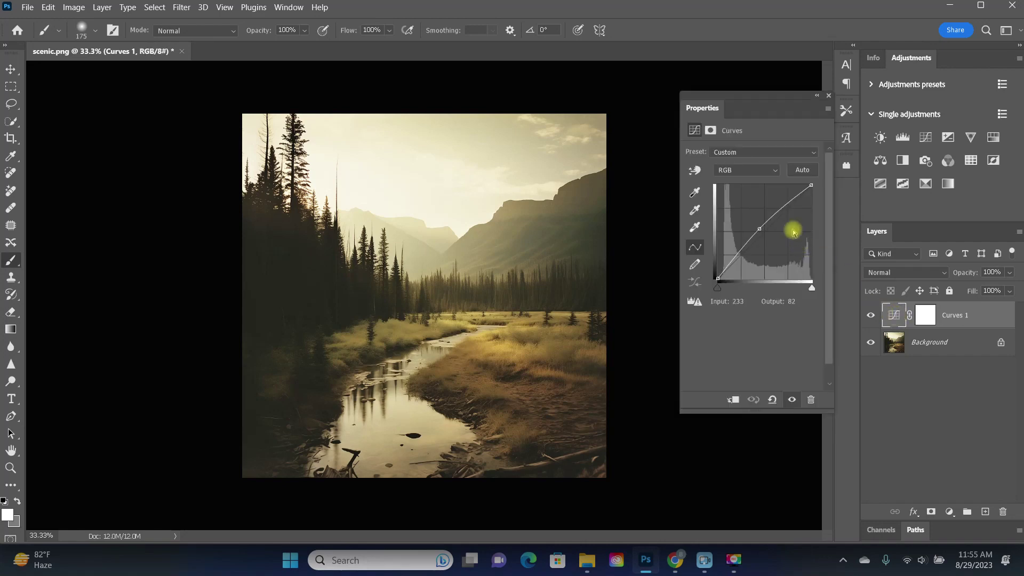
click(929, 320)
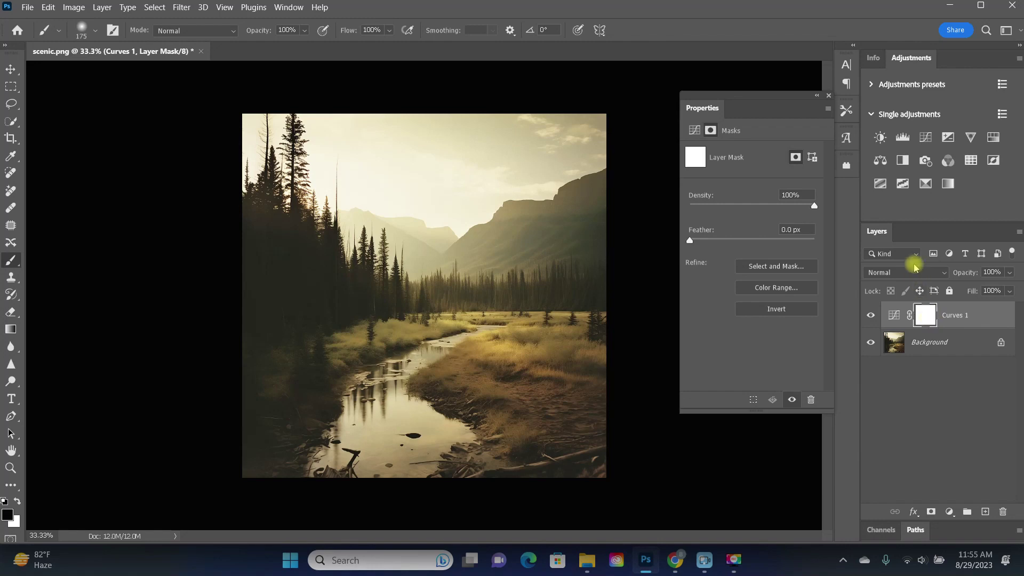
click(892, 315)
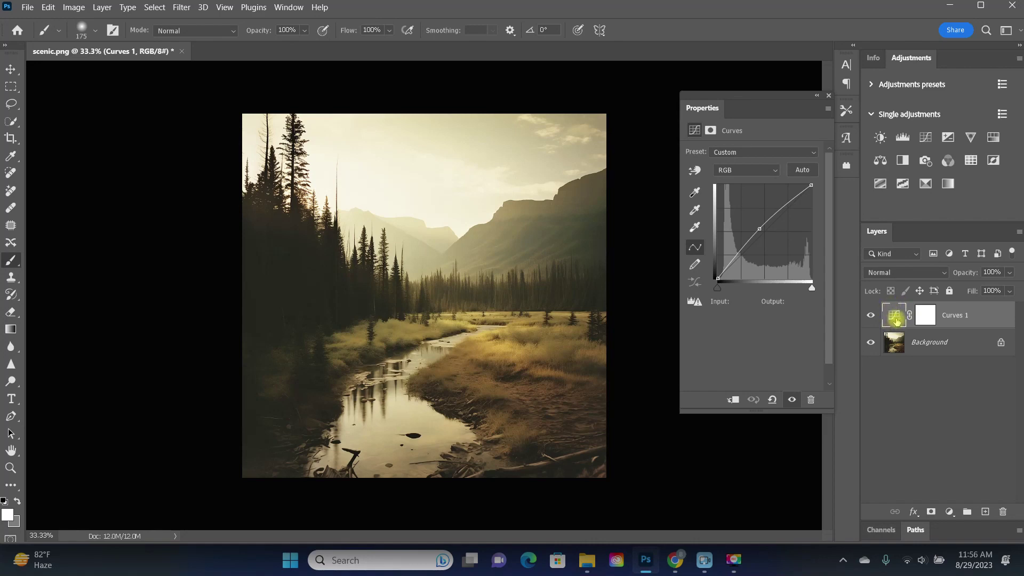
Select the Curves layer mask, invert it back and forth to end on solid black, and close its properties
click(925, 316)
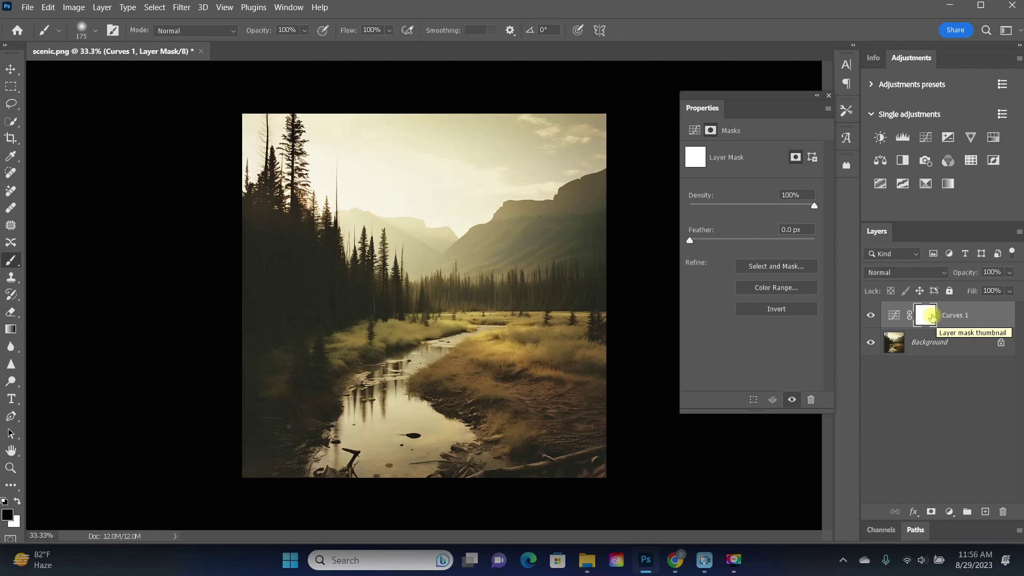
key(ctrl+i)
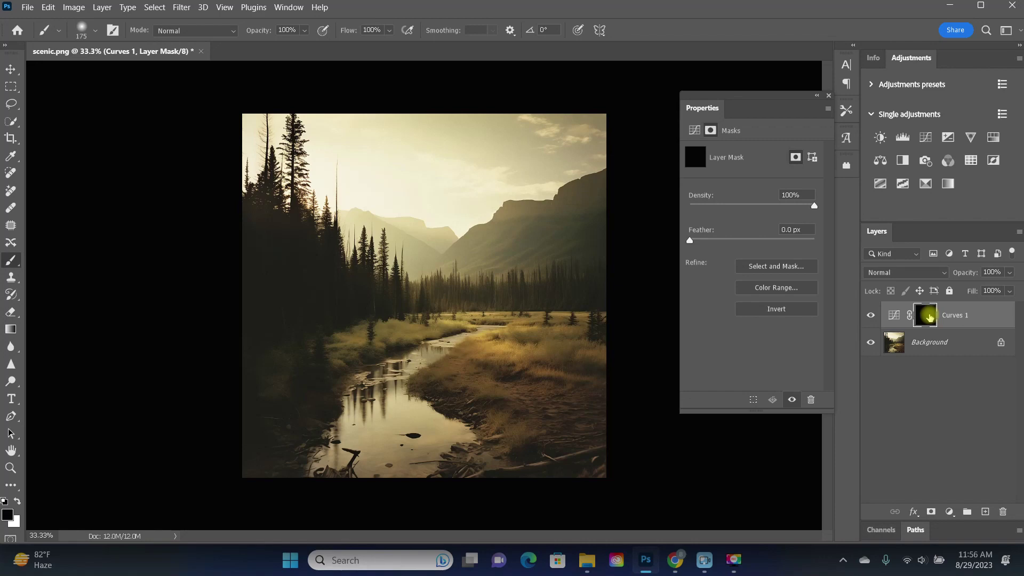
key(ctrl+i)
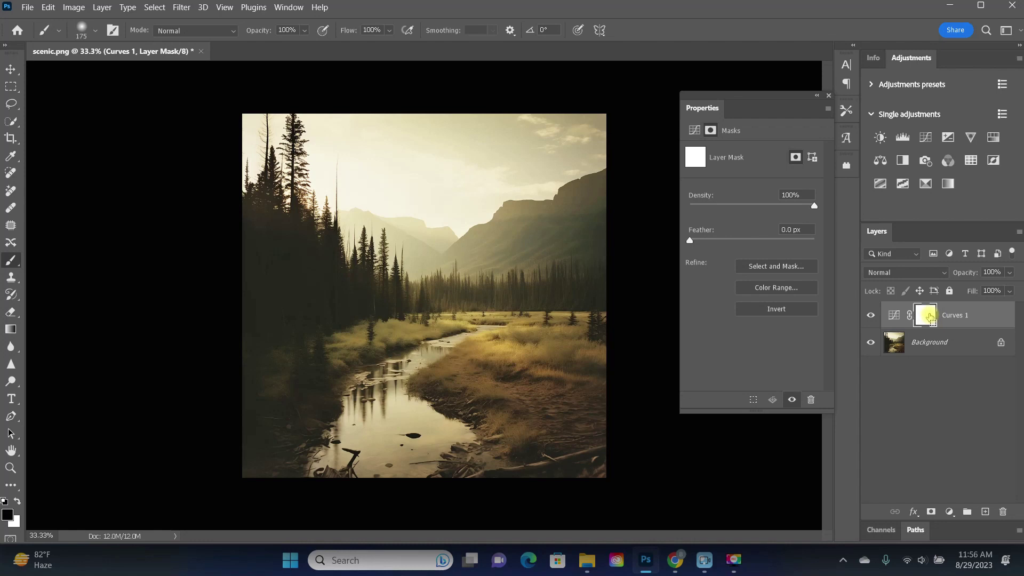
key(ctrl+i)
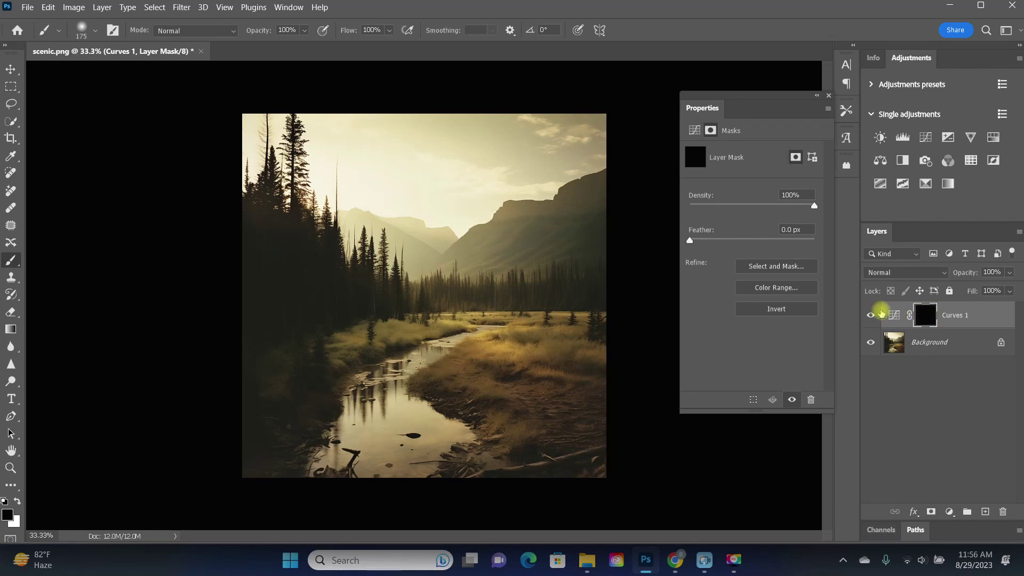
click(829, 96)
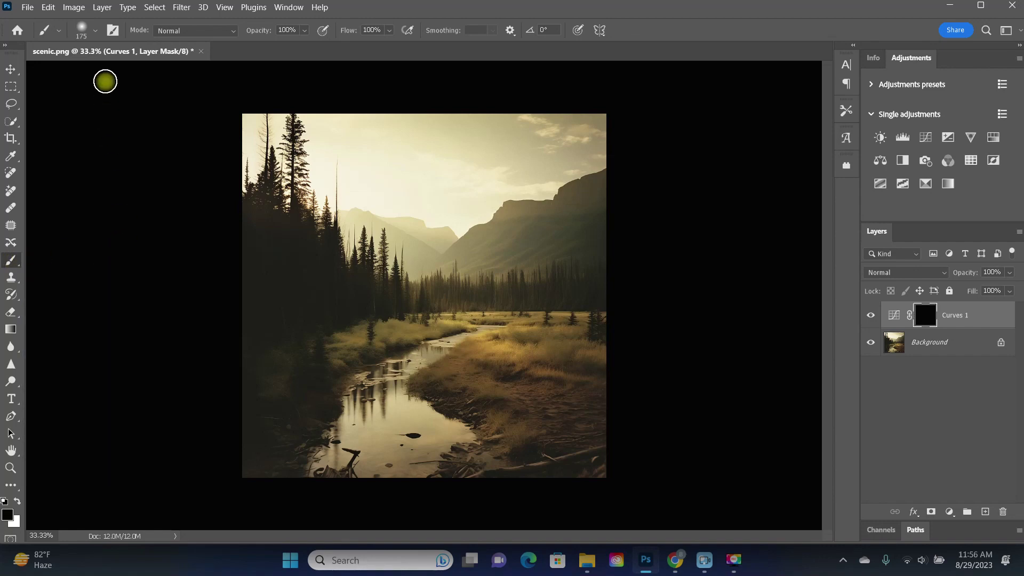
Set the brush size to 500 for painting on the Curves layer mask
click(90, 30)
click(113, 70)
drag(128, 73, 114, 71)
click(180, 337)
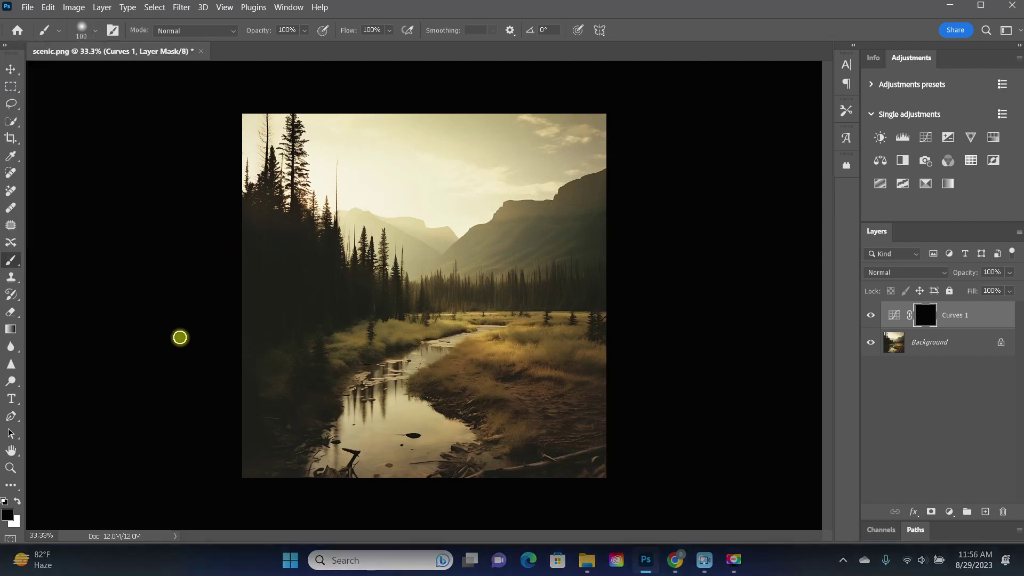
key(bracketright)
key(bracketright)
key(bracketright)
key(bracketright)
key(bracketright)
key(bracketright)
key(bracketright)
key(bracketright)
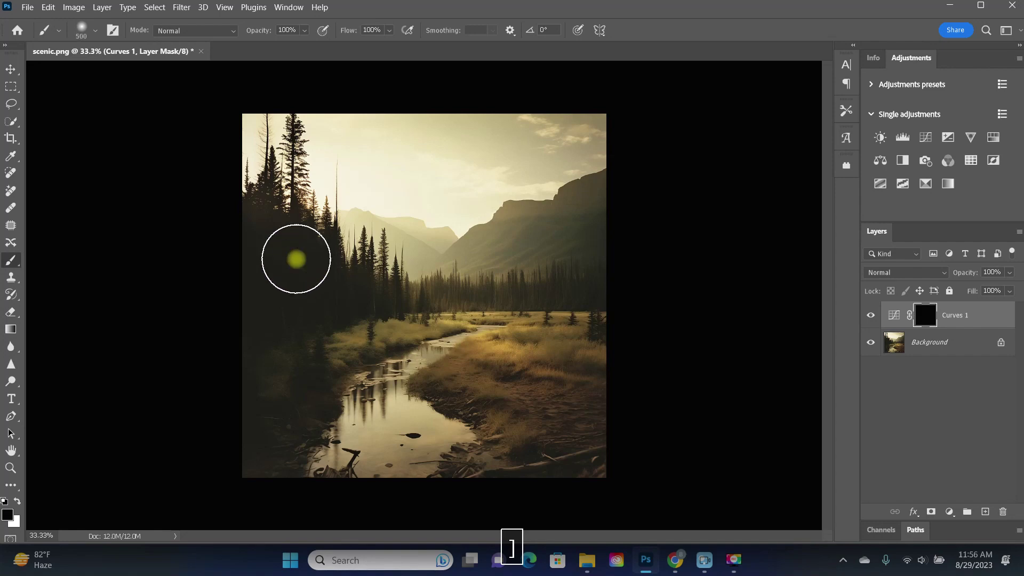
Reduce the brush size to 250 and make white the foreground color for painting on the black Curves mask
key(bracketleft)
key(bracketleft)
key(bracketleft)
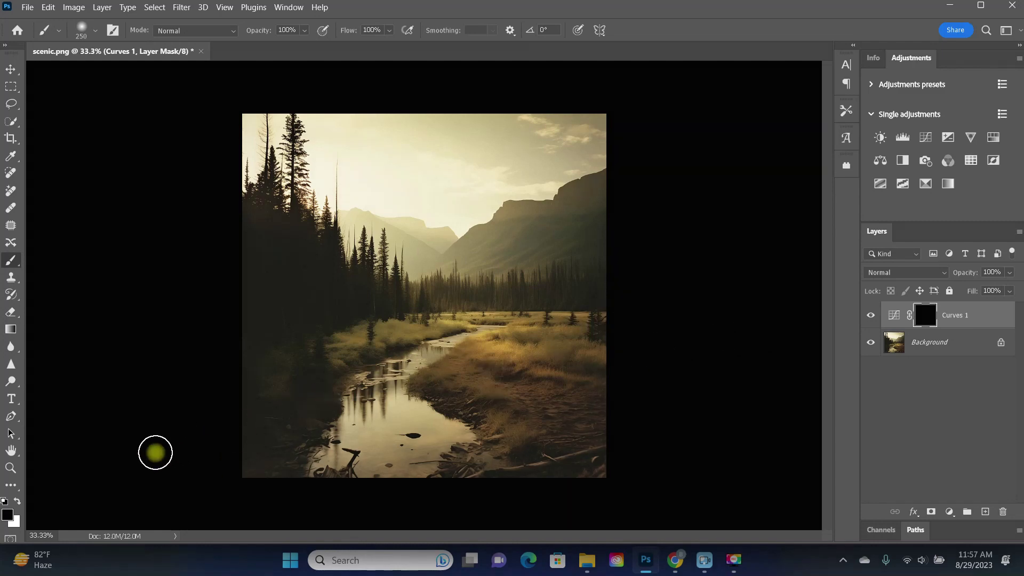
click(18, 502)
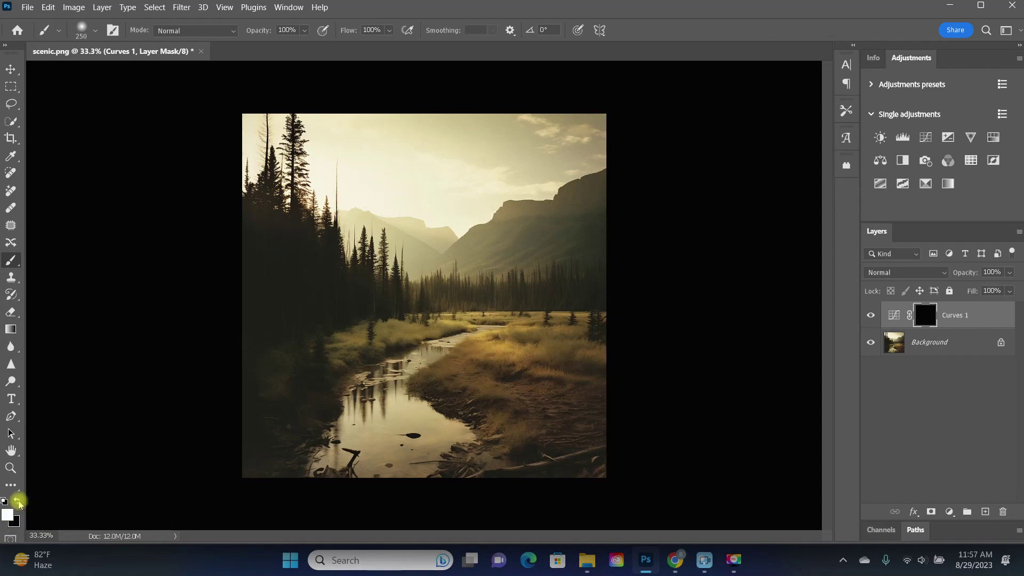
click(18, 501)
click(18, 502)
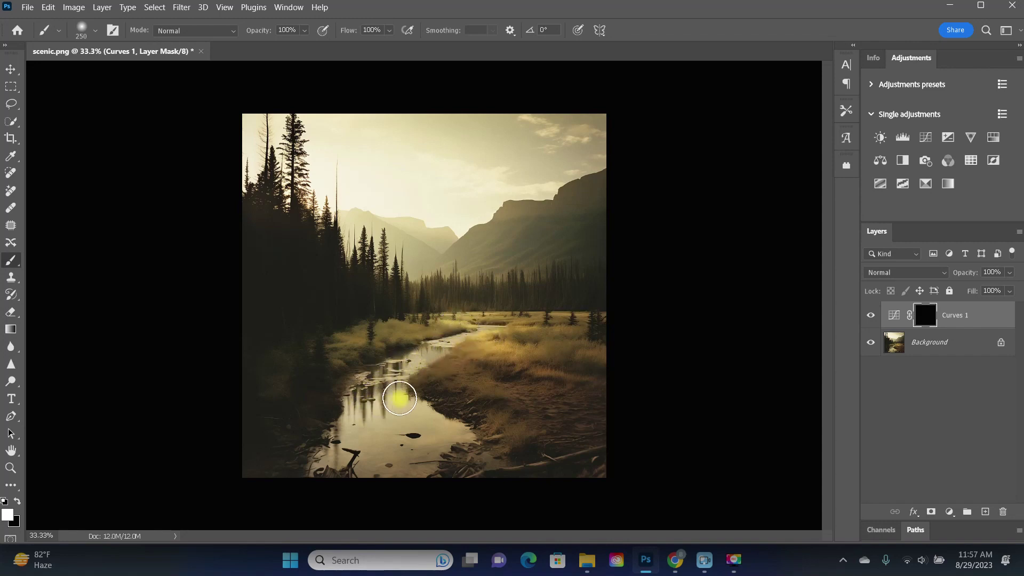
Try painting white on the Curves mask over the river and its banks, compare before and after, and undo the strokes
mouse_move(392, 454)
mouse_down()
mouse_move(393, 478)
mouse_move(473, 341)
mouse_up()
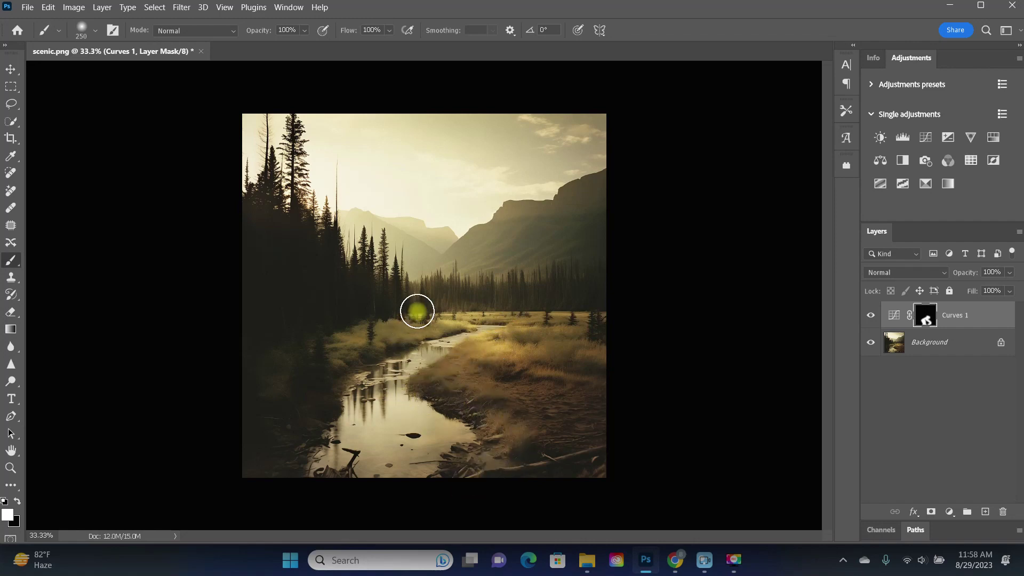
mouse_move(423, 322)
mouse_down()
mouse_move(350, 345)
mouse_move(327, 400)
mouse_up()
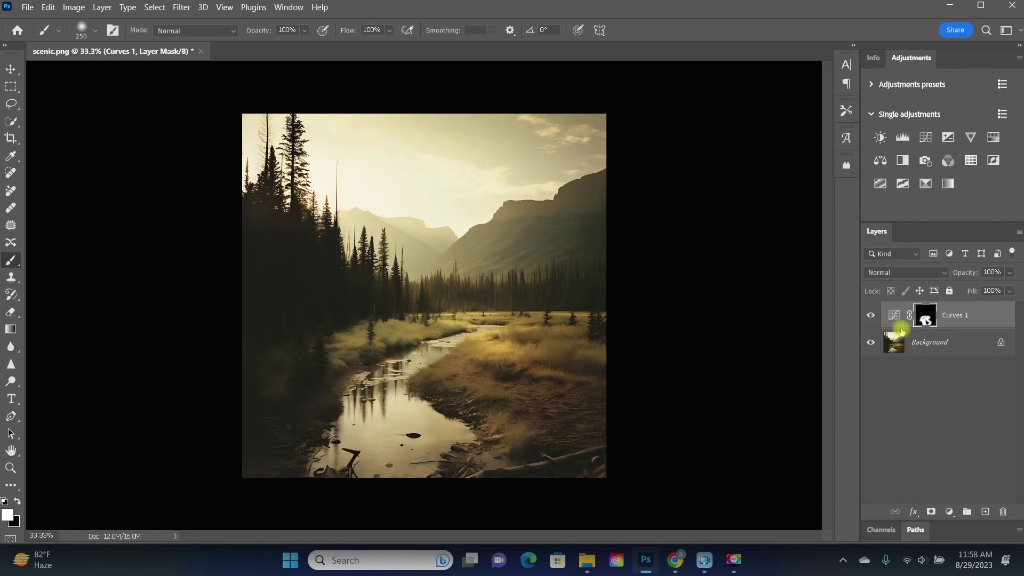
click(870, 316)
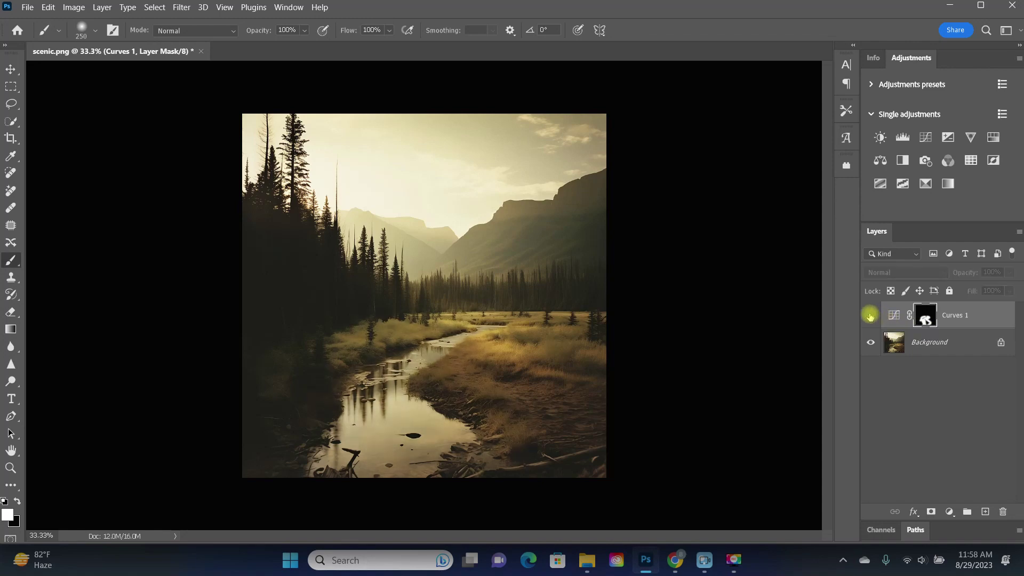
click(870, 316)
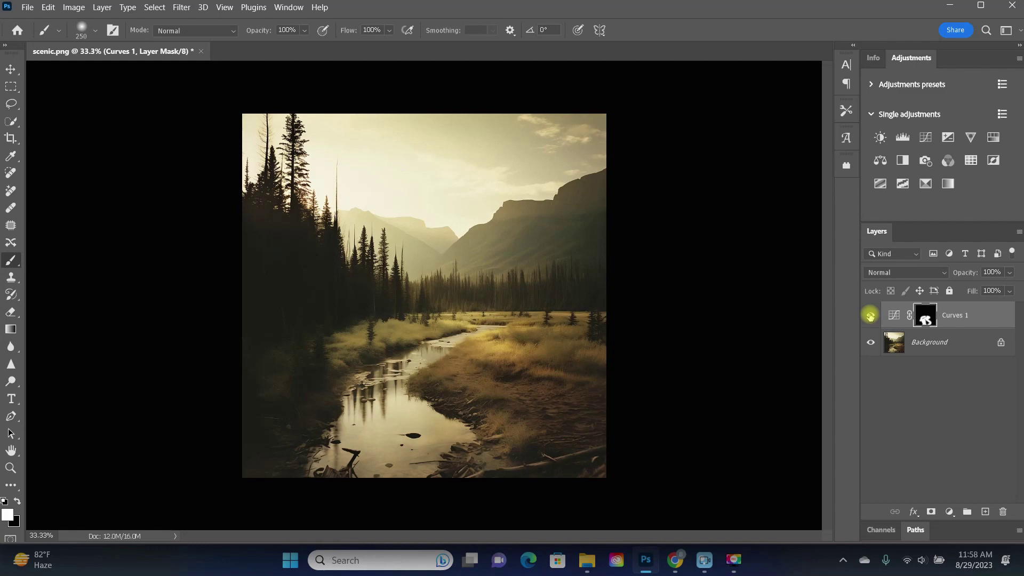
key(ctrl+z)
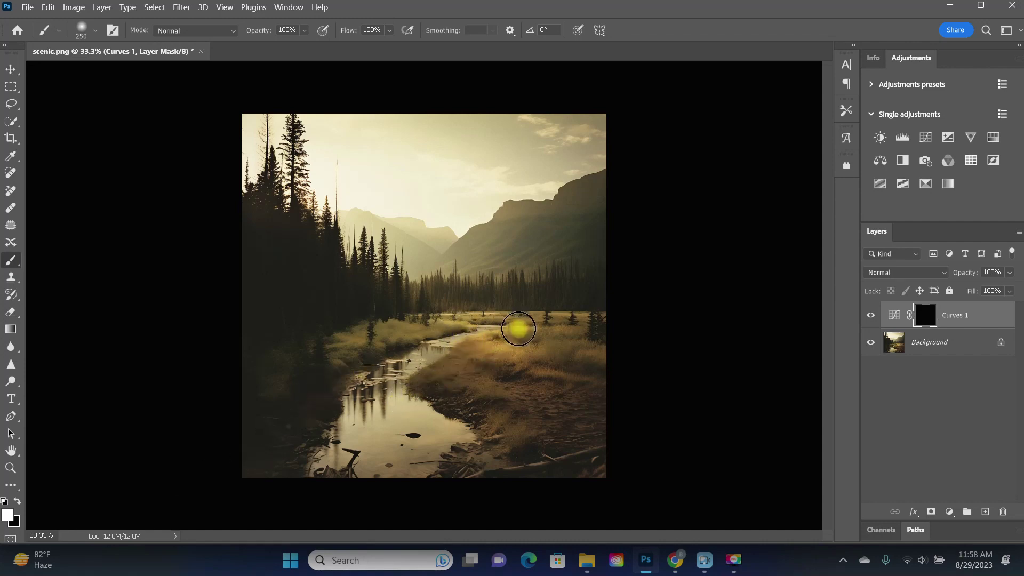
Dab white on the Curves mask over grass patches on both sides of the river with the 250 brush
click(480, 343)
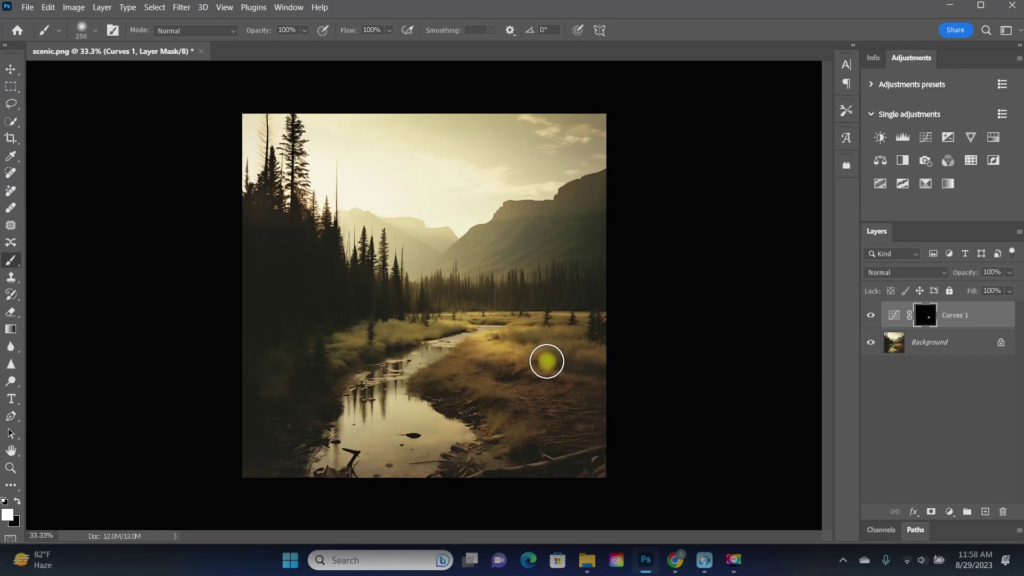
click(537, 354)
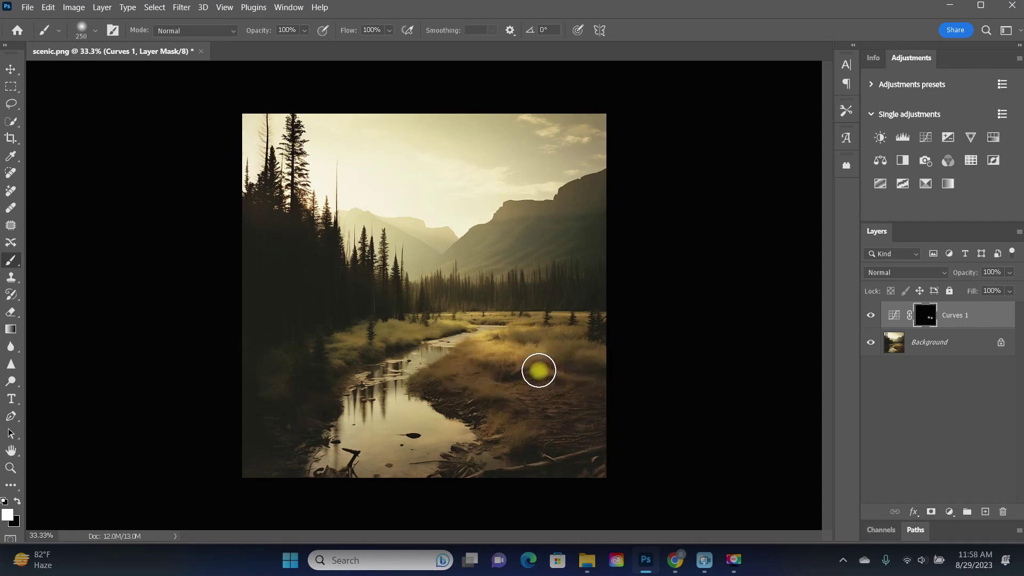
drag(444, 327, 451, 320)
click(350, 343)
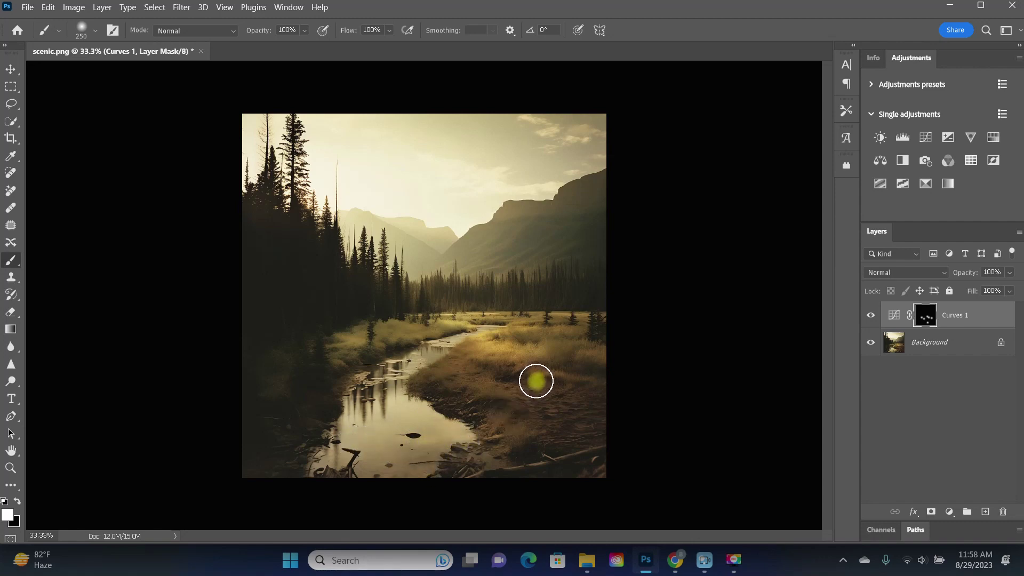
Reduce the brush size to 100 and toggle the masked Curves adjustment's visibility to compare before and after
key(bracketleft)
key(bracketleft)
key(bracketleft)
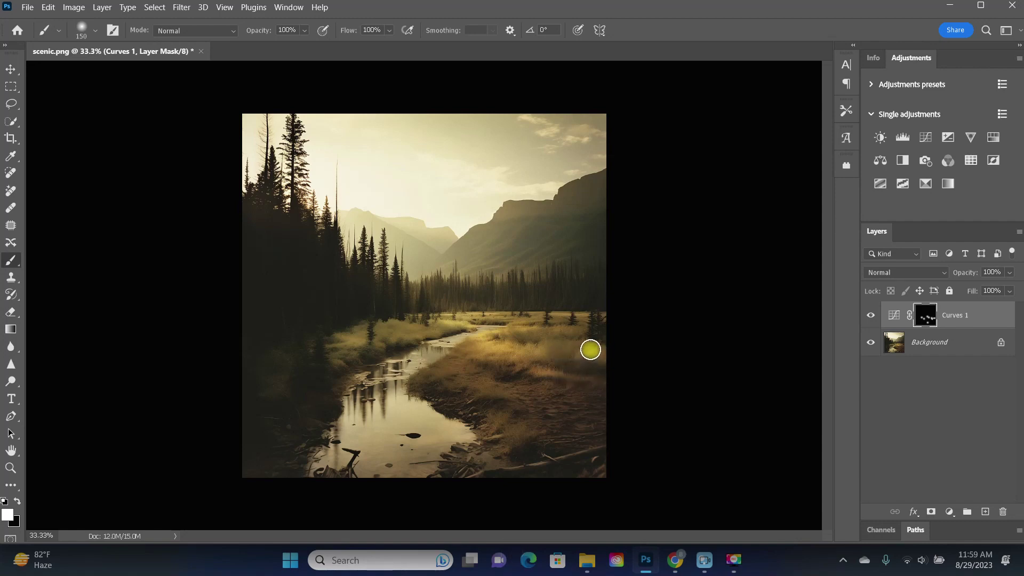
key(bracketleft)
key(bracketleft)
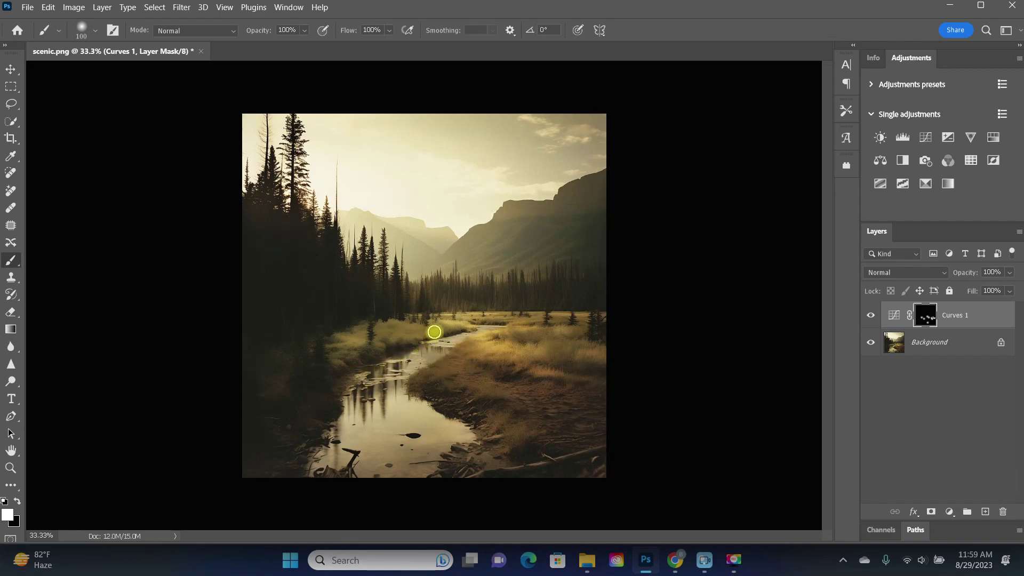
click(872, 319)
click(871, 315)
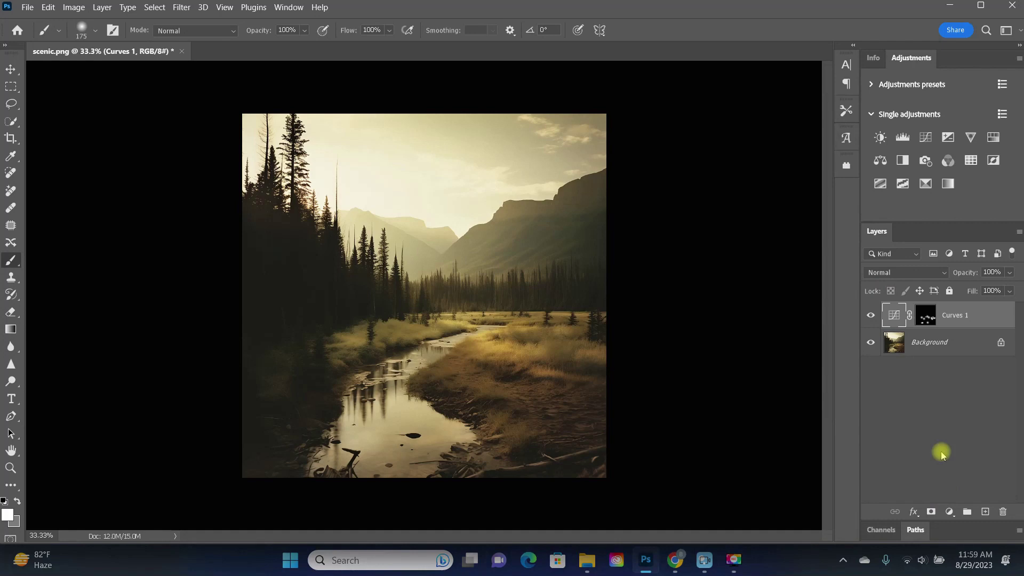
Delete the painted Curves adjustment layer and add a fresh Curves adjustment above the background
drag(902, 315, 1003, 512)
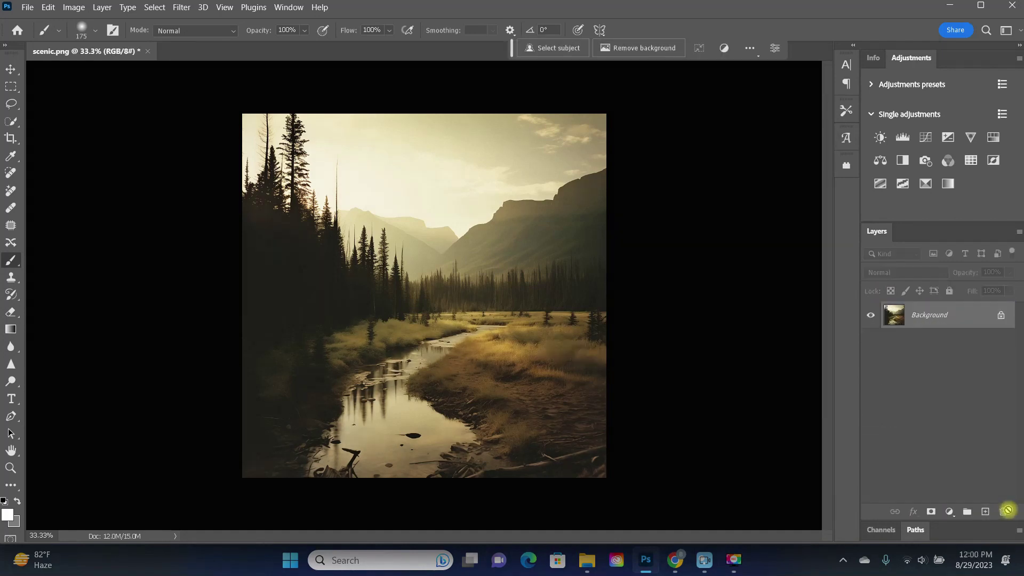
click(926, 138)
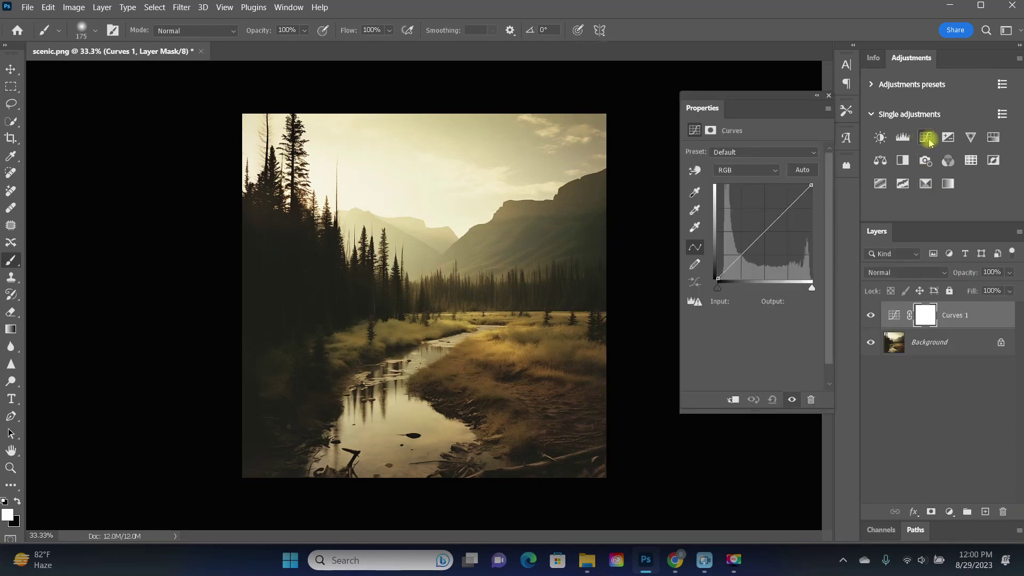
Shape the RGB curve into an S with a highlight point at input 181, output 213 and a shadow point at input 63, output 59
click(789, 207)
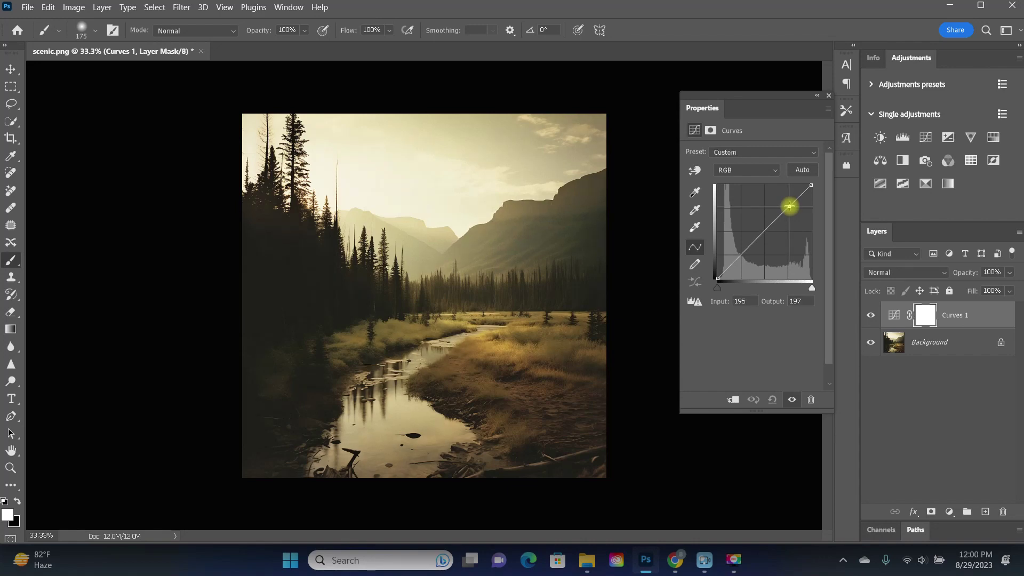
drag(789, 207, 788, 203)
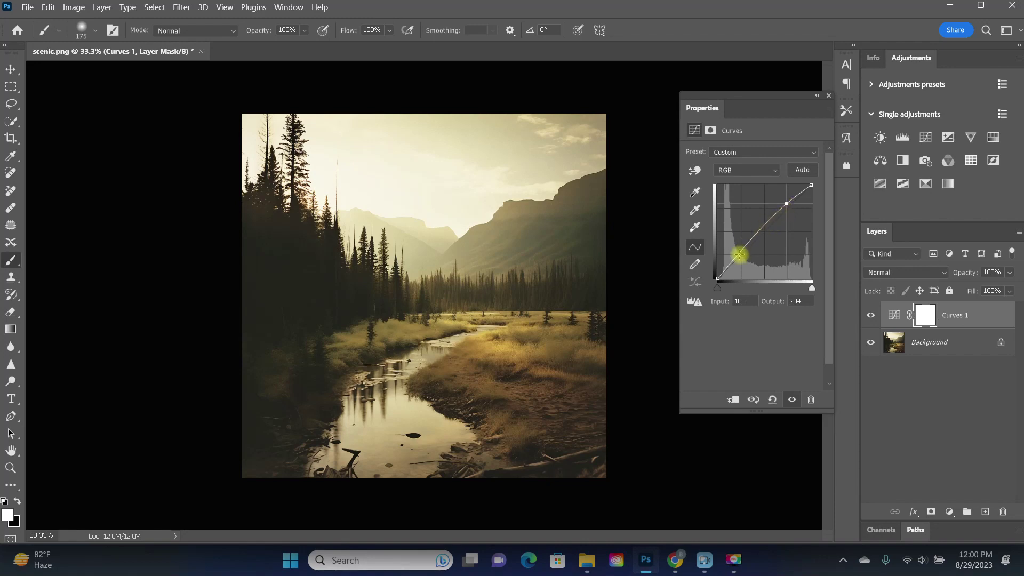
click(739, 255)
drag(739, 255, 740, 257)
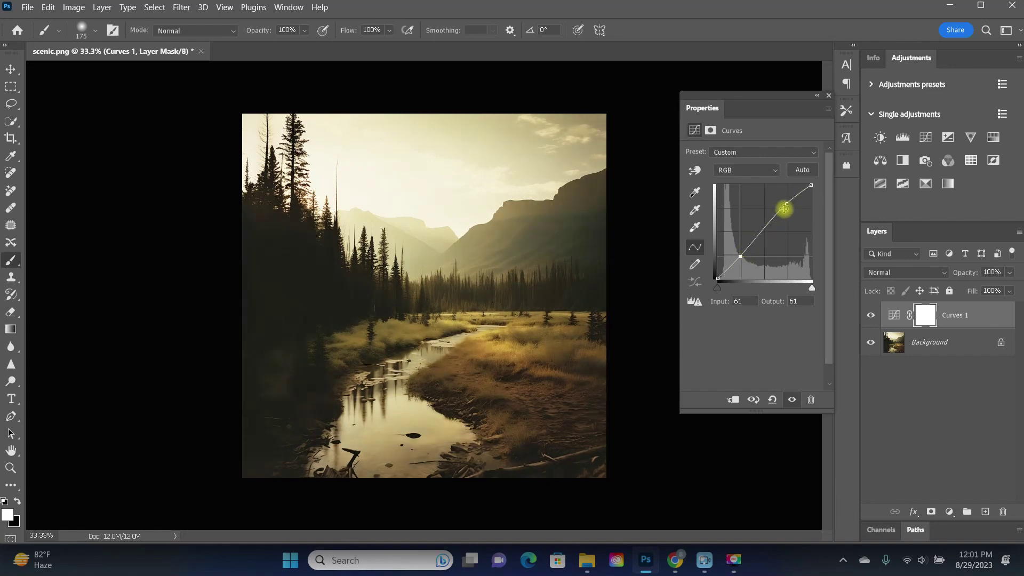
drag(787, 205, 784, 201)
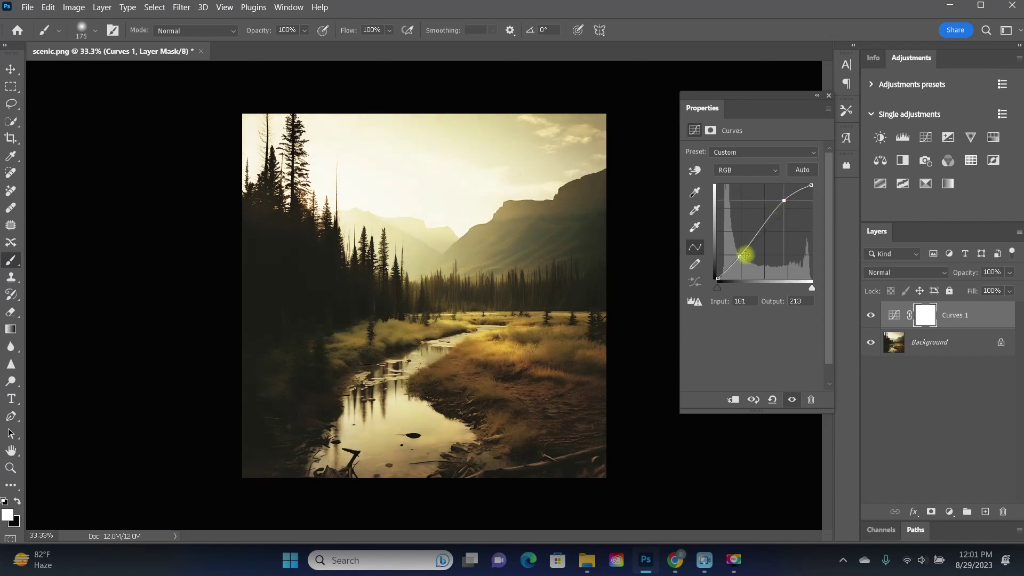
drag(739, 259, 740, 260)
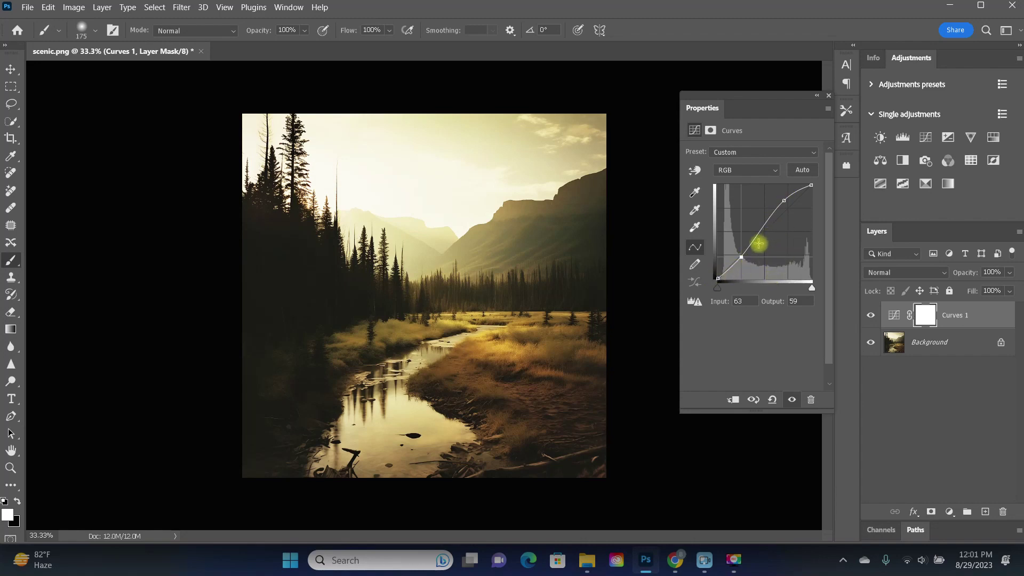
Toggle the new Curves adjustment off and on to judge the added contrast, and close its properties
click(794, 400)
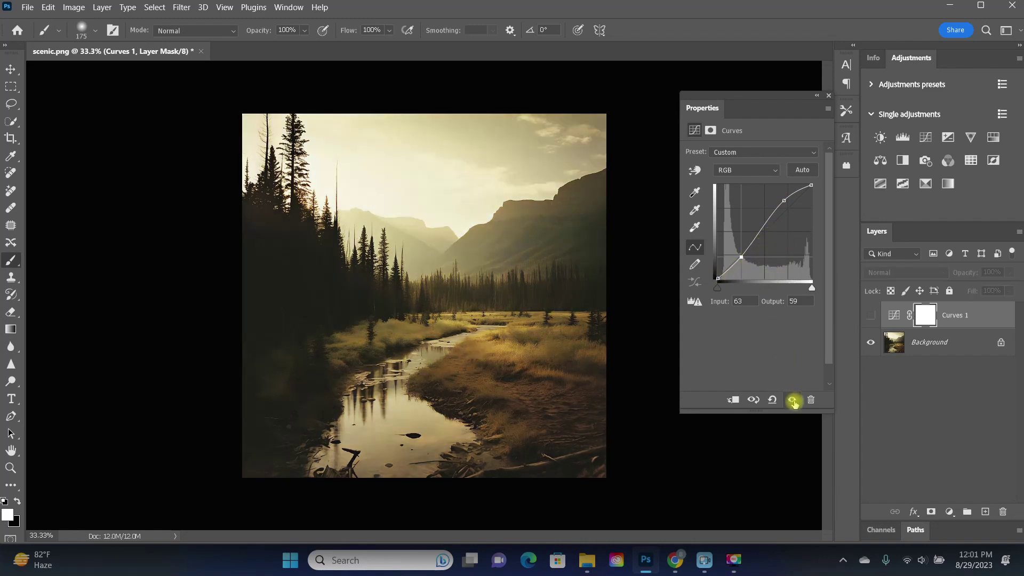
click(793, 400)
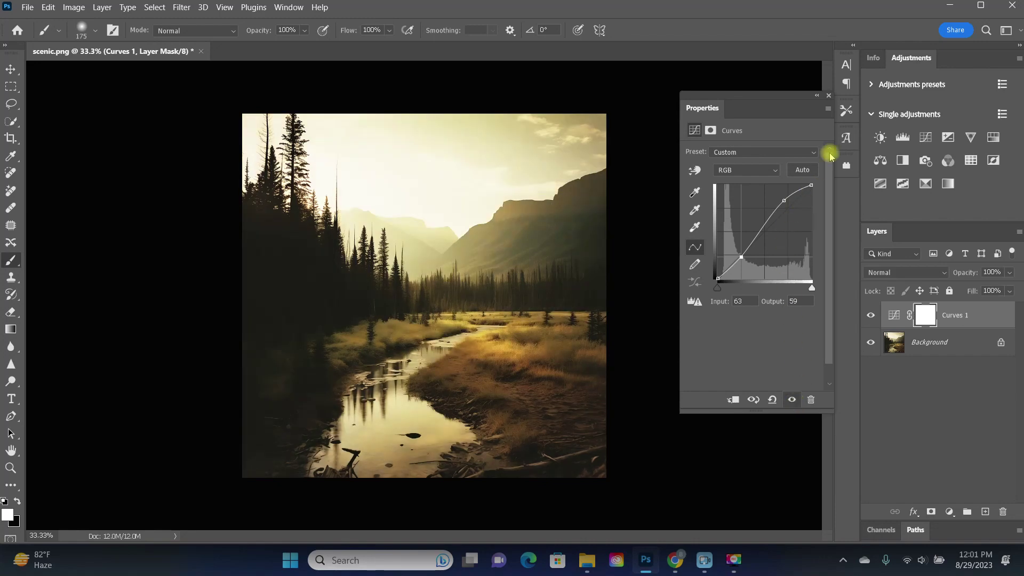
click(829, 95)
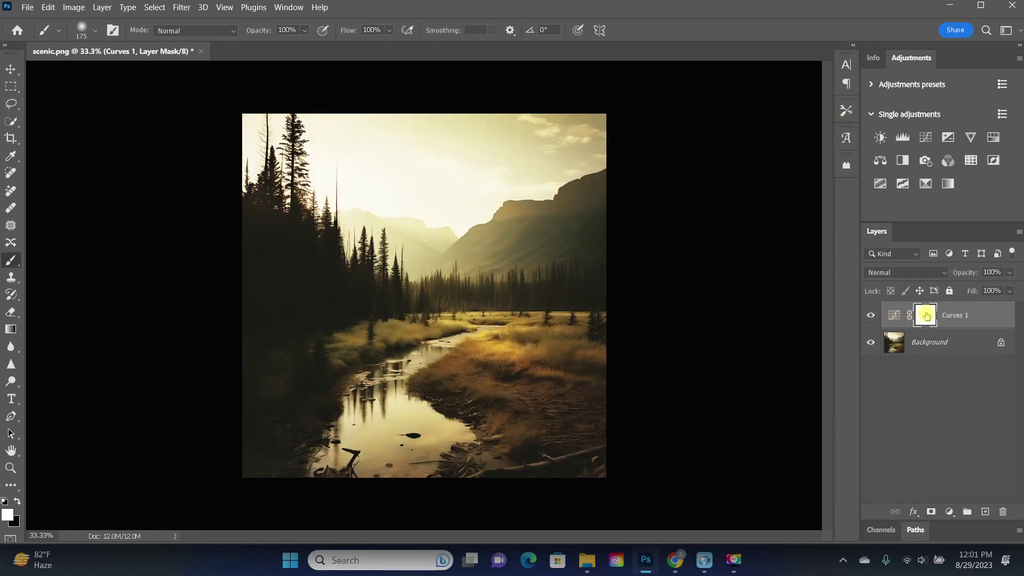
Invert the new Curves layer mask to black and paint white over the grass along the river with the 175 brush
drag(927, 316, 928, 317)
key(ctrl+i)
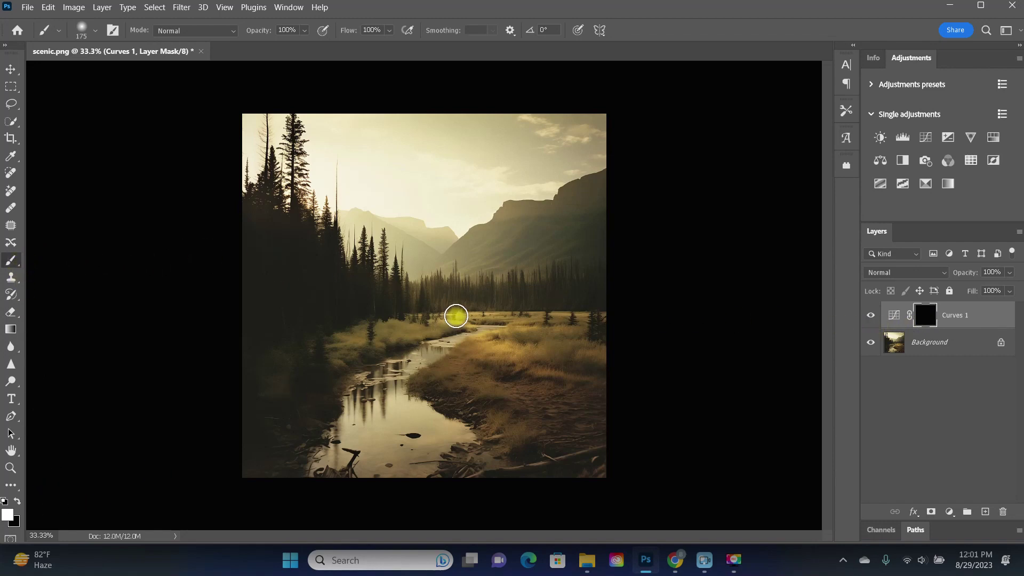
click(436, 318)
mouse_move(436, 318)
mouse_down()
mouse_move(580, 385)
mouse_move(595, 410)
mouse_move(435, 419)
mouse_move(428, 374)
mouse_move(448, 342)
mouse_move(373, 378)
mouse_move(428, 330)
mouse_move(287, 384)
mouse_move(364, 351)
mouse_move(340, 345)
mouse_move(356, 343)
mouse_move(338, 350)
mouse_move(388, 433)
mouse_move(436, 383)
mouse_move(451, 329)
mouse_move(646, 337)
mouse_move(650, 359)
mouse_move(571, 360)
mouse_move(509, 377)
mouse_move(462, 371)
mouse_move(467, 351)
mouse_move(368, 391)
mouse_move(441, 366)
mouse_move(468, 343)
mouse_move(434, 380)
mouse_move(371, 408)
mouse_move(447, 419)
mouse_move(453, 405)
mouse_move(431, 393)
mouse_move(439, 407)
mouse_move(488, 396)
mouse_move(398, 444)
mouse_move(442, 432)
mouse_up()
Enlarge the brush to 700 and paint white on the Curves mask over the foreground part of the river
key(bracketleft)
key(bracketleft)
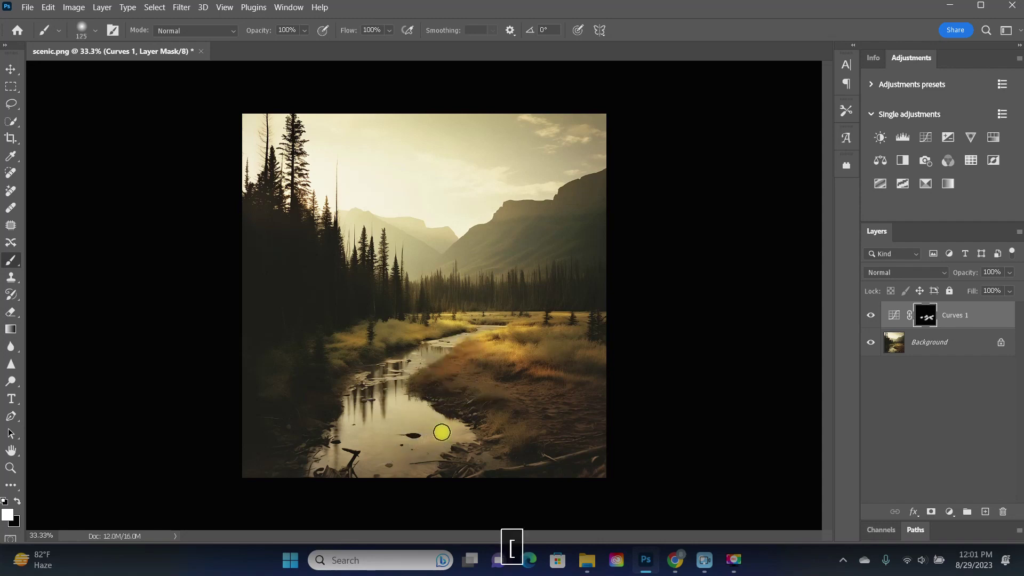
key(bracketright)
key(bracketright)
key(bracketright)
key(bracketright)
key(bracketright)
key(bracketright)
key(bracketright)
key(bracketright)
key(bracketright)
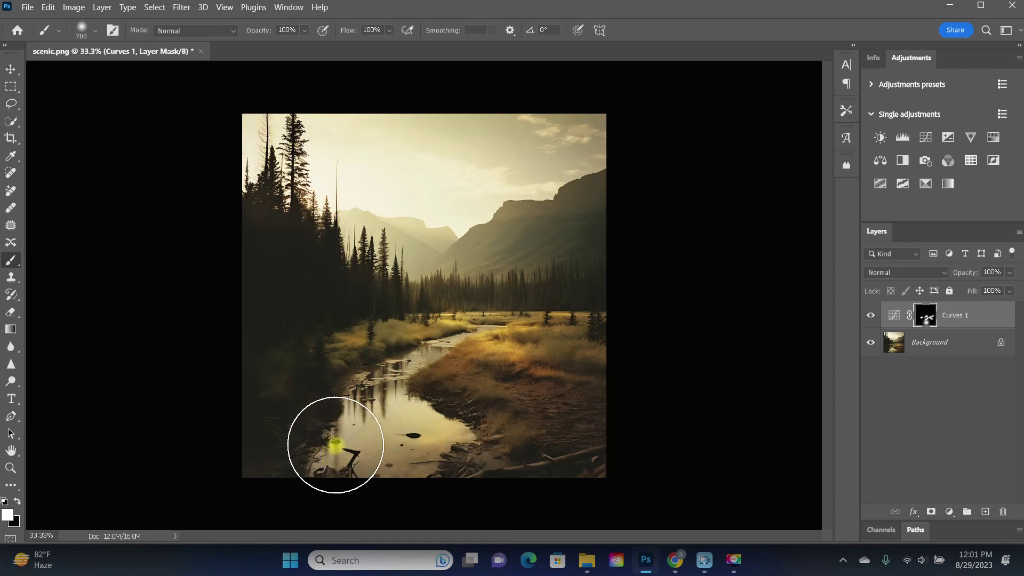
drag(335, 446, 332, 435)
Reduce the brush size to 175 and toggle the Curves layer's visibility to compare the painted result with the original
key(bracketleft)
key(bracketleft)
key(bracketleft)
key(bracketleft)
key(bracketleft)
key(bracketleft)
key(bracketleft)
key(bracketleft)
key(bracketleft)
click(871, 318)
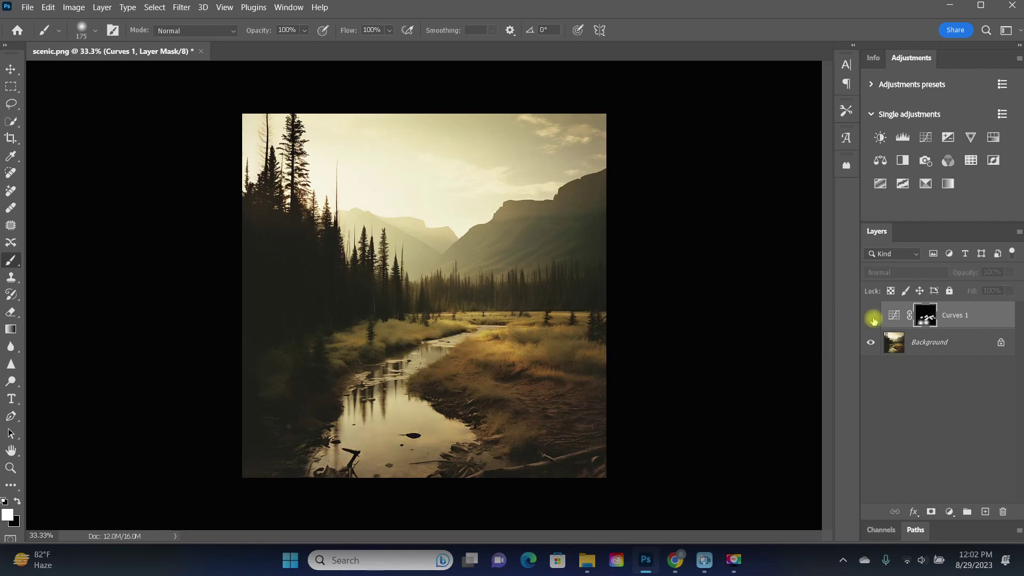
click(871, 317)
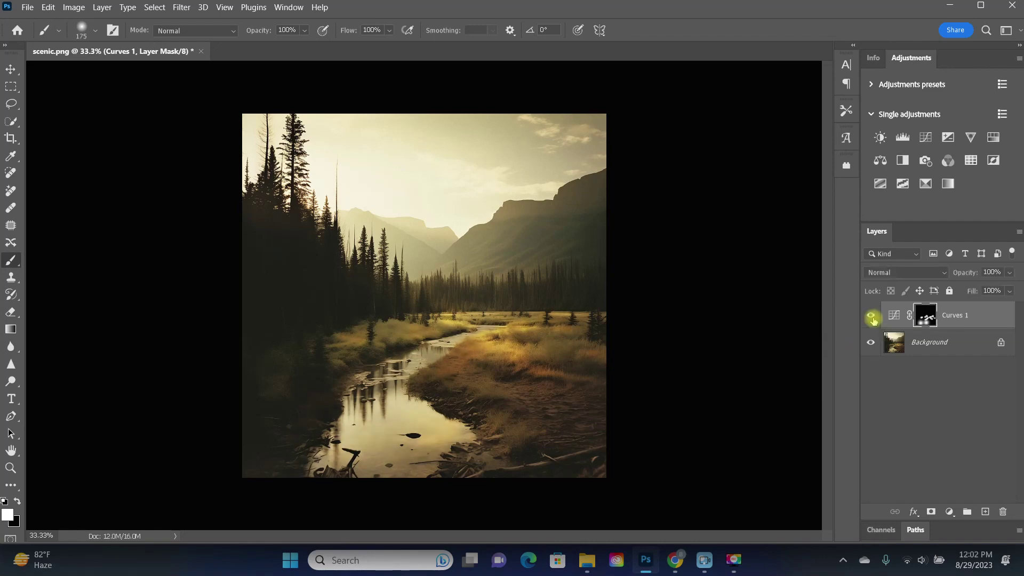